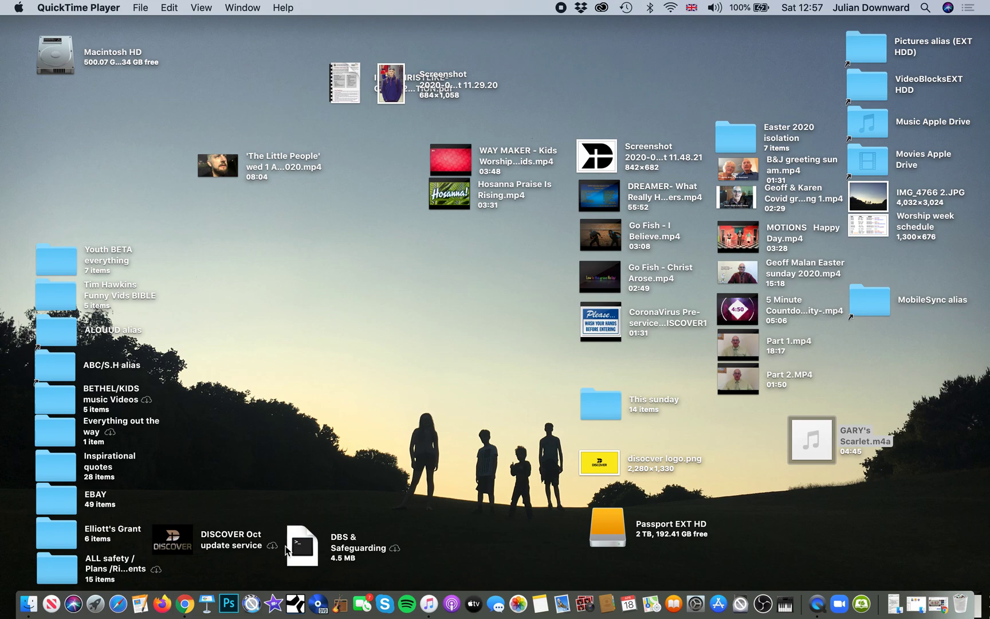
Step: Switch to iMovie, create a new library event named after the musician's music, and open that event
{"action": "left_click", "coordinate": [274, 593]}
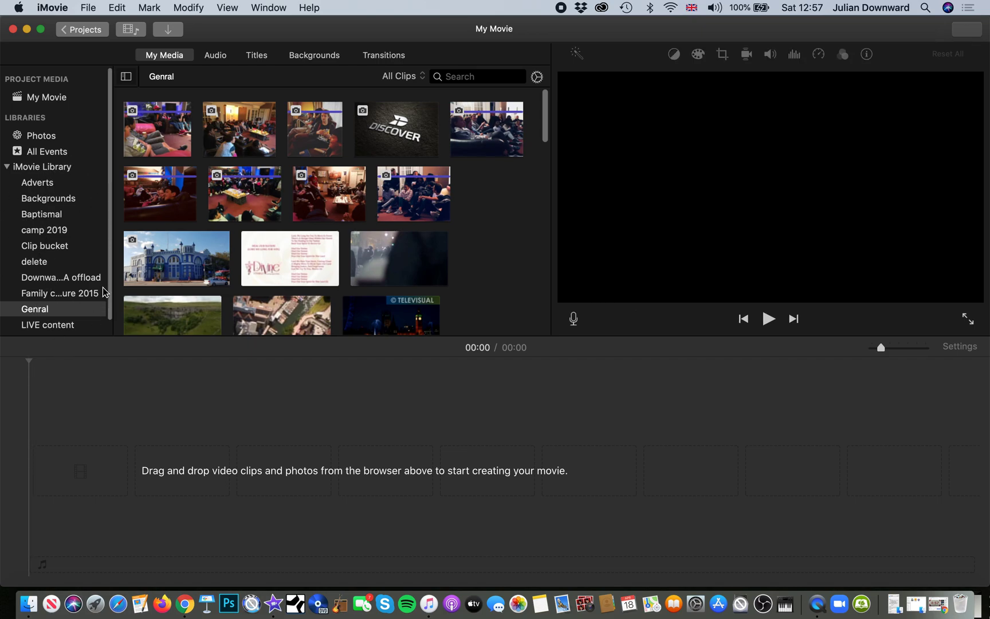
{"action": "right_click", "coordinate": [35, 230]}
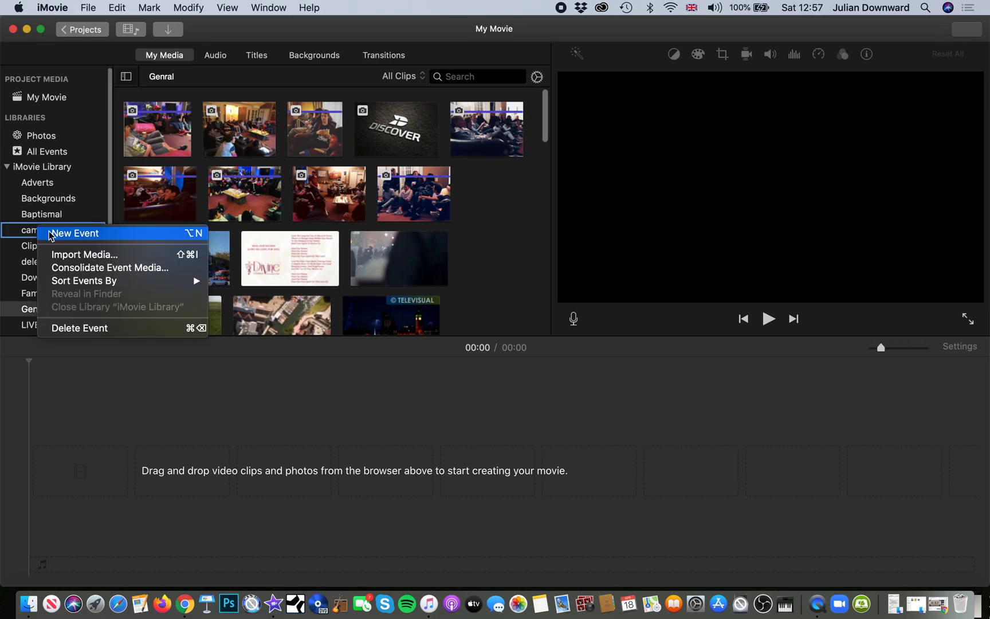
{"action": "left_click", "coordinate": [50, 233]}
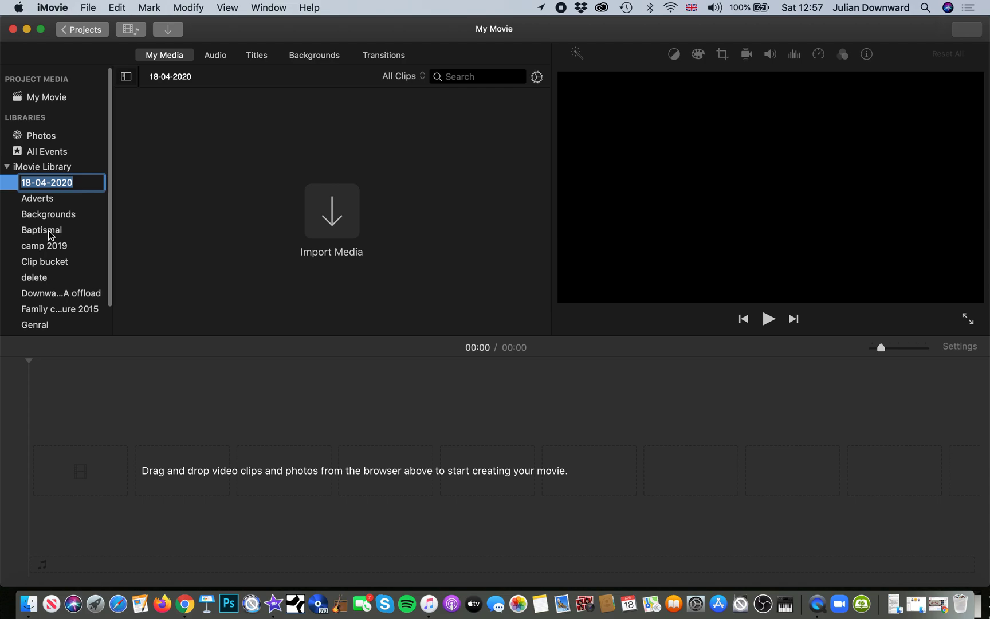
{"action": "type", "text": "Gary's Music"}
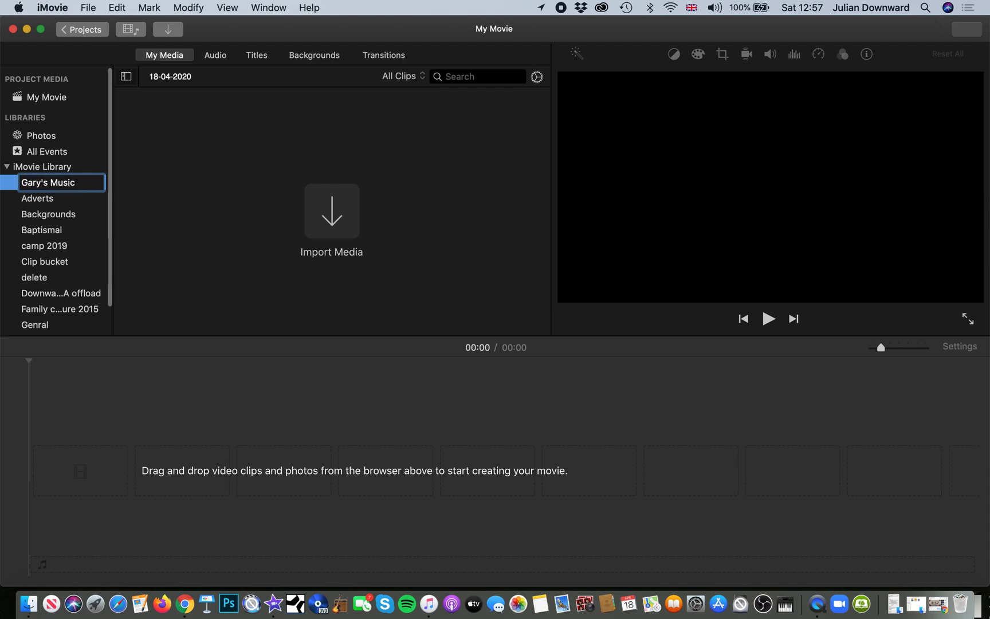
{"action": "key", "text": "Return"}
{"action": "left_click", "coordinate": [52, 292]}
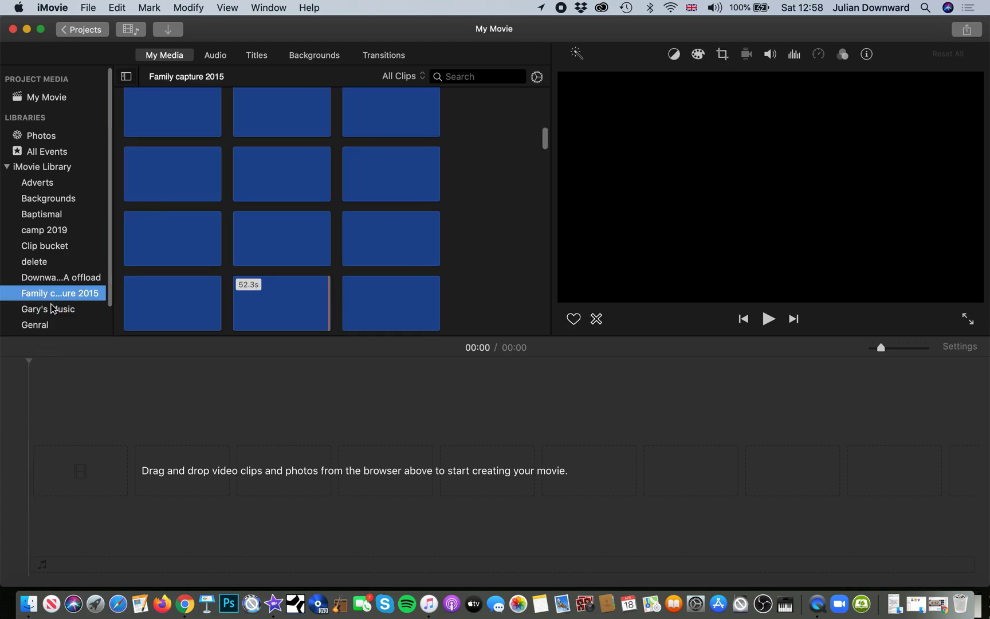
{"action": "left_click", "coordinate": [51, 309]}
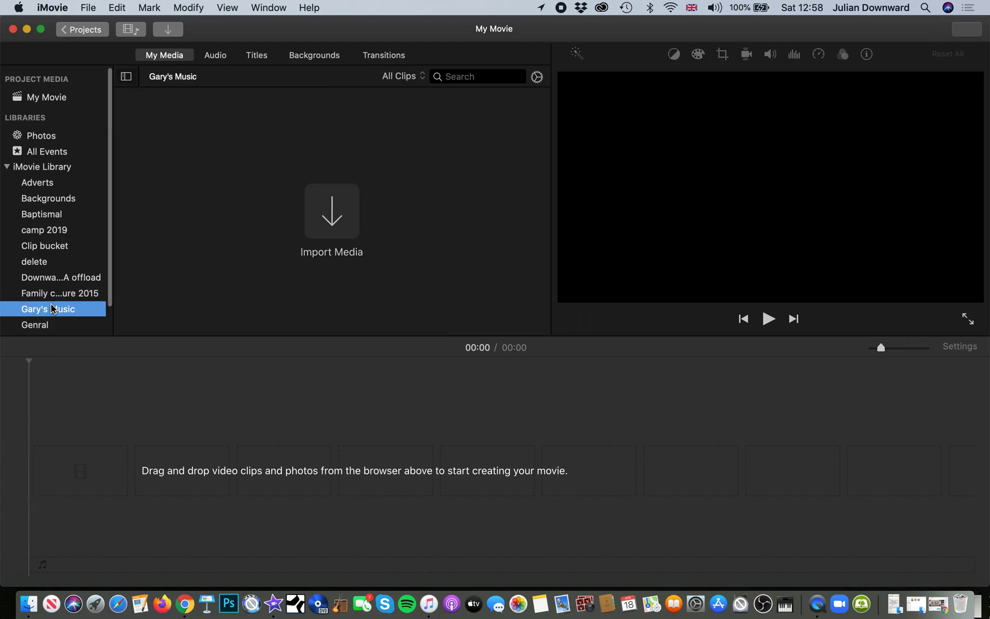
Step: Import the "Scarlet" .m4a audio file from the Desktop into the new music event
{"action": "left_click", "coordinate": [331, 222]}
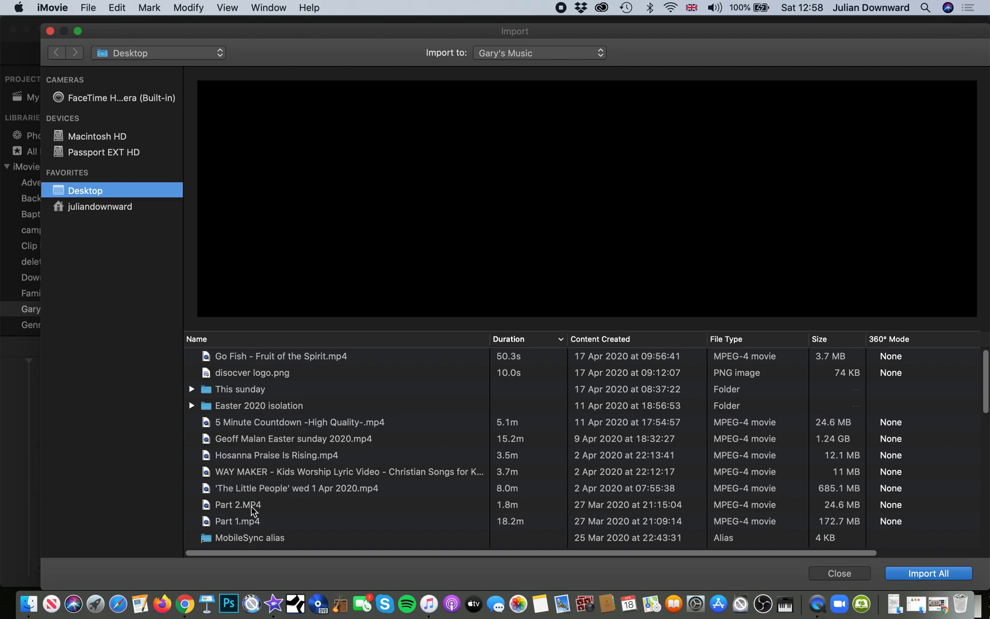
{"action": "scroll", "coordinate": [251, 506], "scroll_direction": "down", "scroll_amount": 2}
{"action": "scroll", "coordinate": [251, 505], "scroll_direction": "down", "scroll_amount": 6}
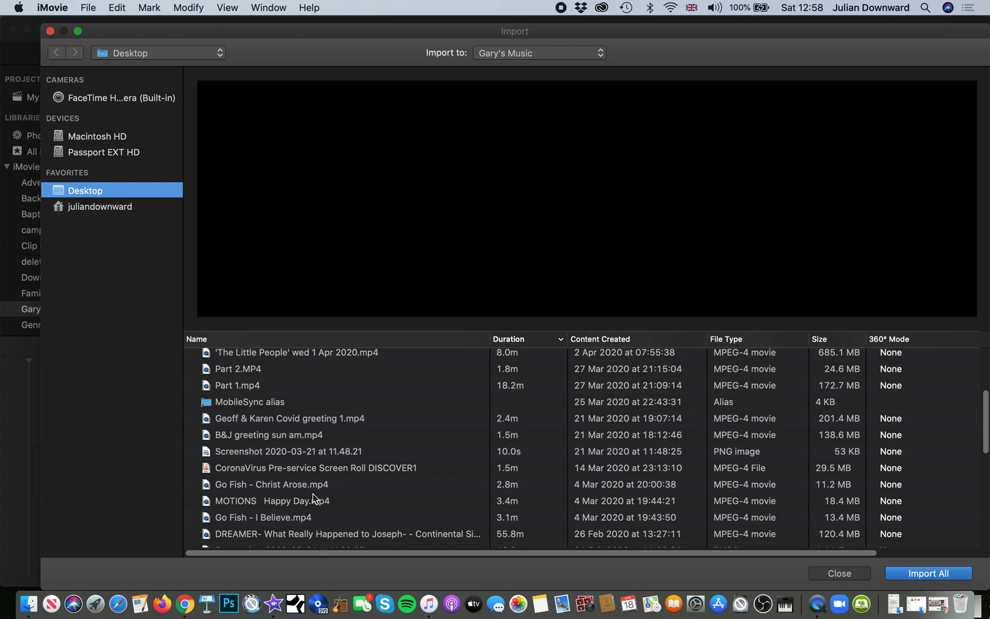
{"action": "scroll", "coordinate": [313, 498], "scroll_direction": "down", "scroll_amount": 4}
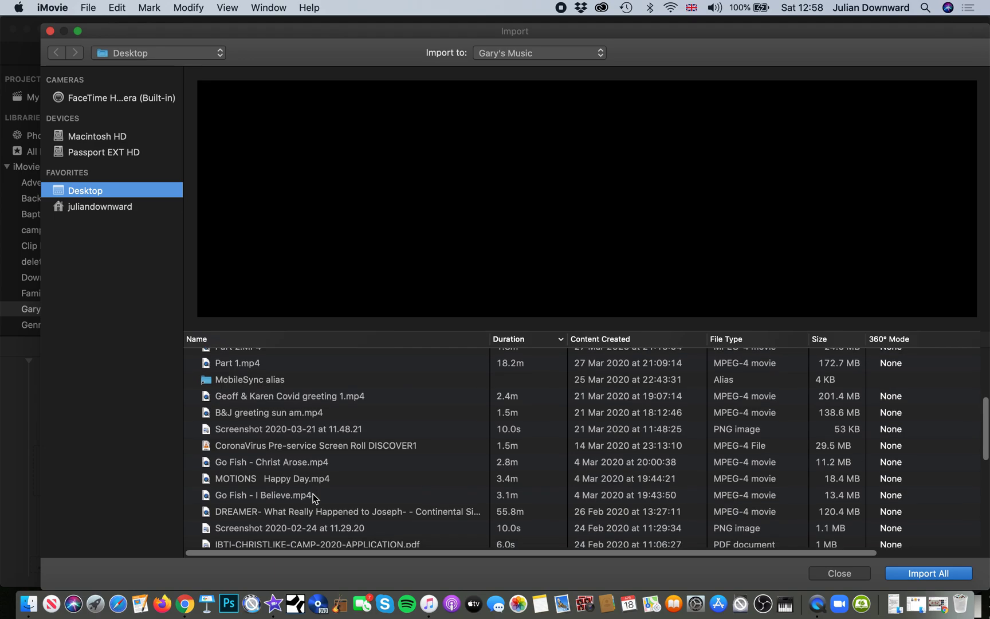
{"action": "scroll", "coordinate": [313, 498], "scroll_direction": "down", "scroll_amount": 12}
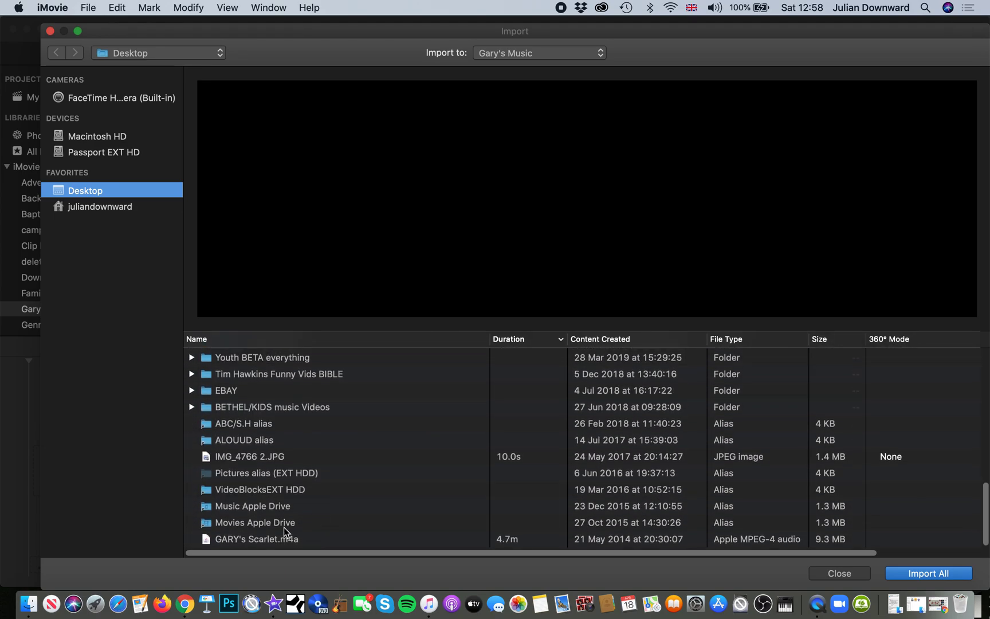
{"action": "left_click", "coordinate": [250, 540]}
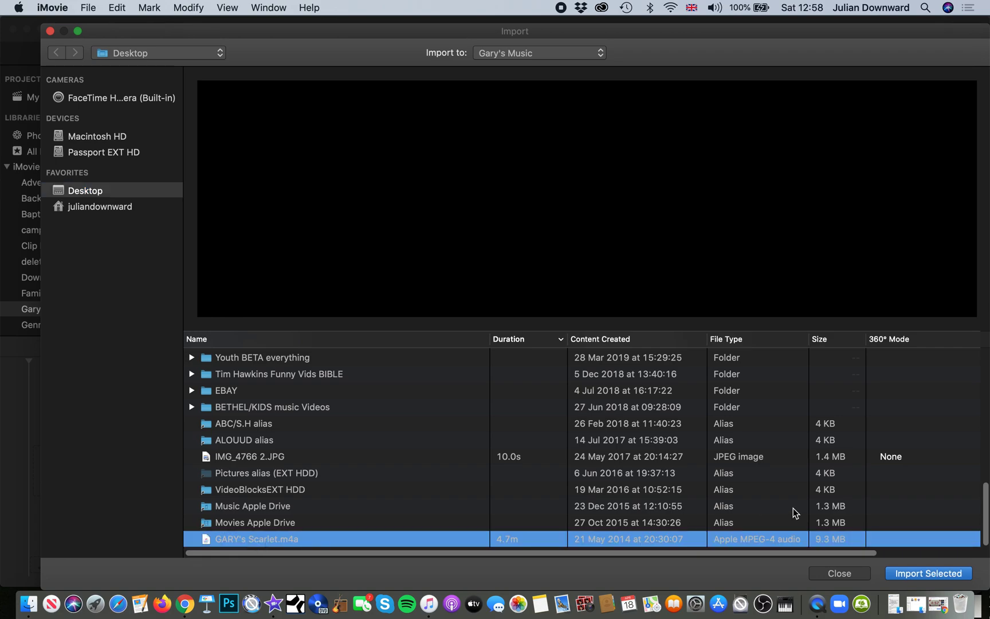
{"action": "left_click", "coordinate": [913, 574]}
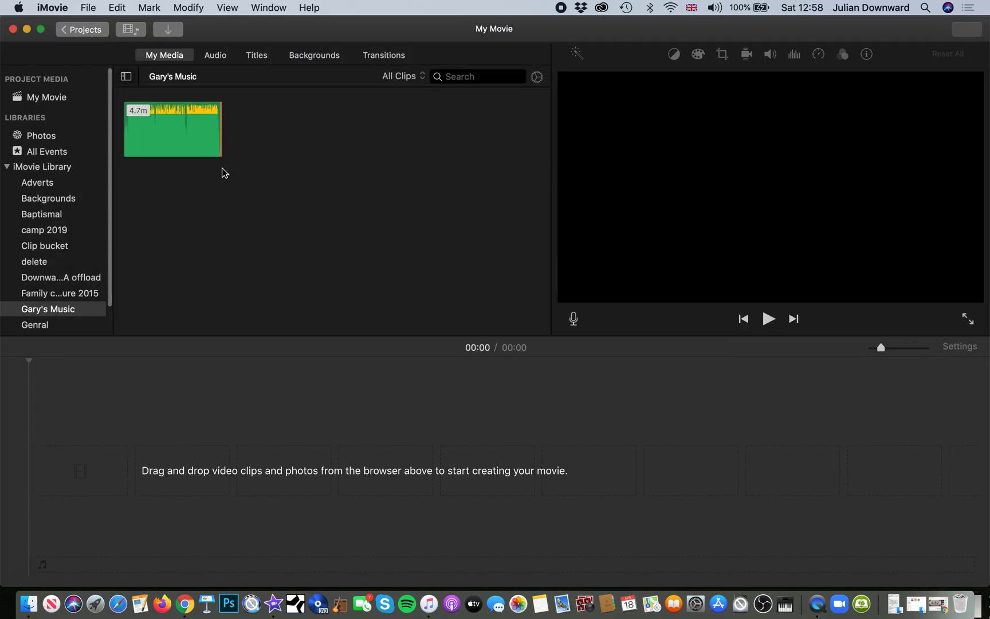
Step: Lower the system volume and preview the imported audio clip from two different points
{"action": "left_click", "coordinate": [137, 141]}
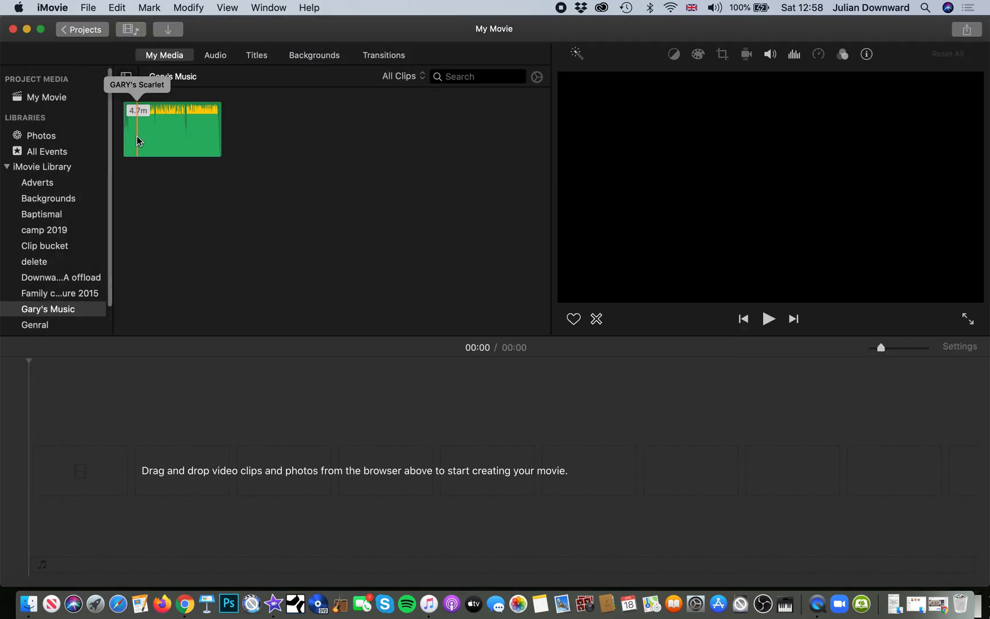
{"action": "key", "text": "XF86AudioLowerVolume"}
{"action": "key", "text": "XF86AudioLowerVolume"}
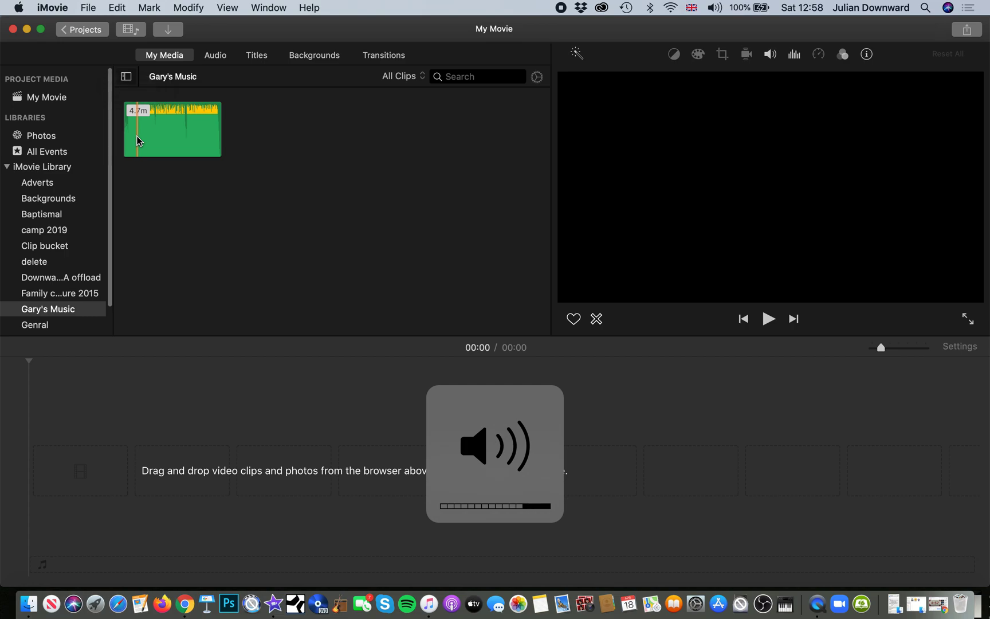
{"action": "key", "text": "space"}
{"action": "key", "text": "space"}
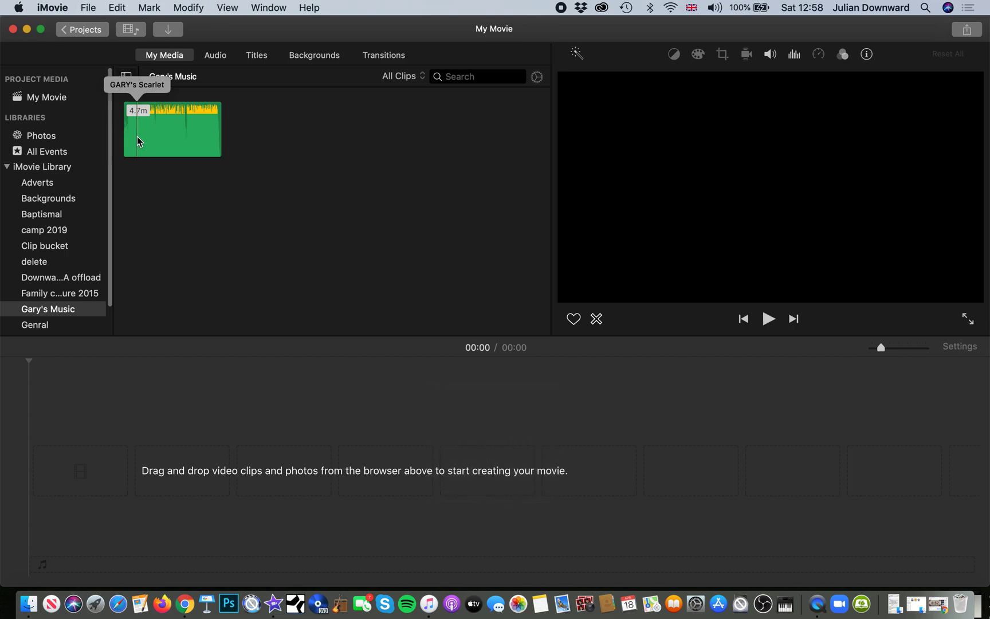
{"action": "left_click", "coordinate": [147, 137]}
{"action": "key", "text": "space"}
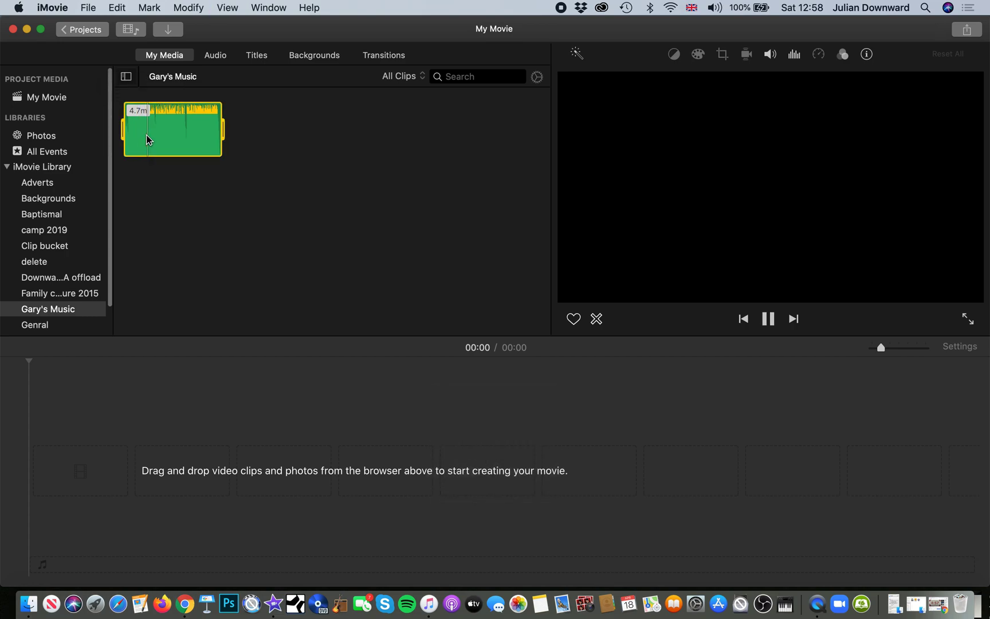
{"action": "key", "text": "space"}
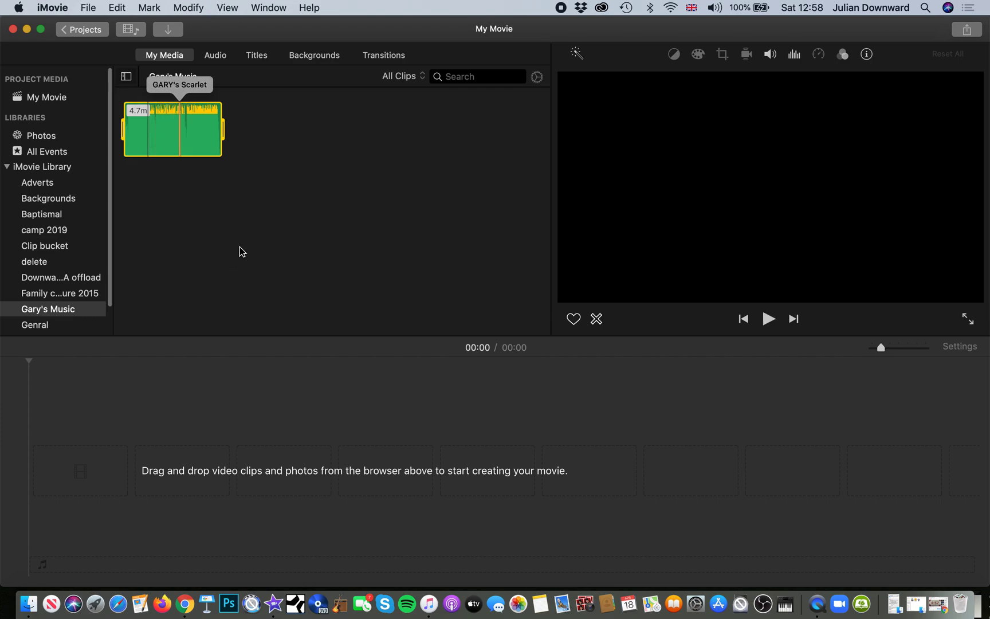
Step: Try to place the imported audio clip on its own at the start of the empty timeline
{"action": "left_click", "coordinate": [188, 202]}
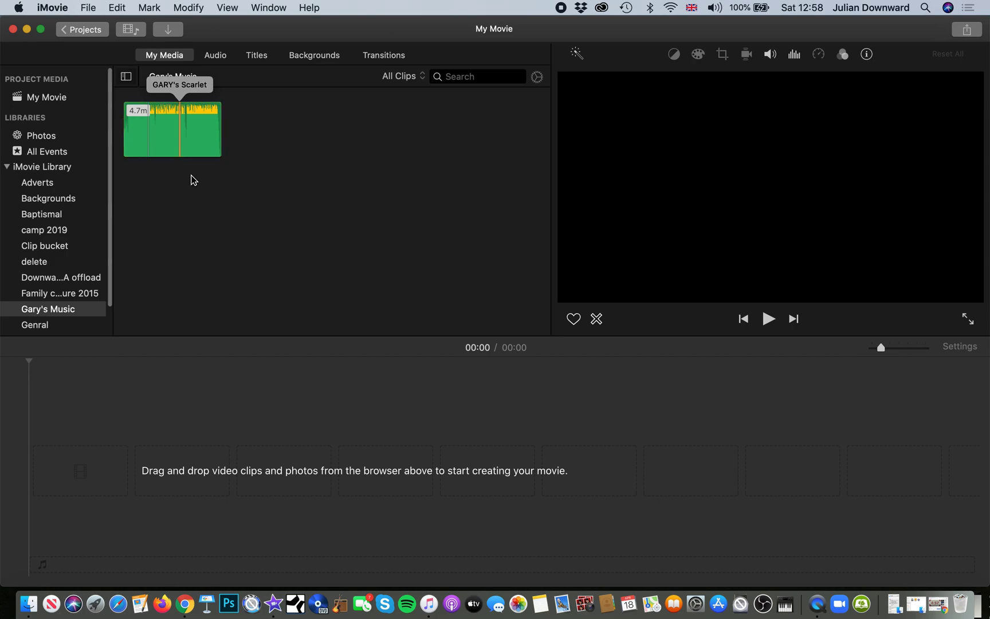
{"action": "left_click", "coordinate": [160, 134]}
{"action": "left_click_drag", "start_coordinate": [172, 135], "coordinate": [170, 168]}
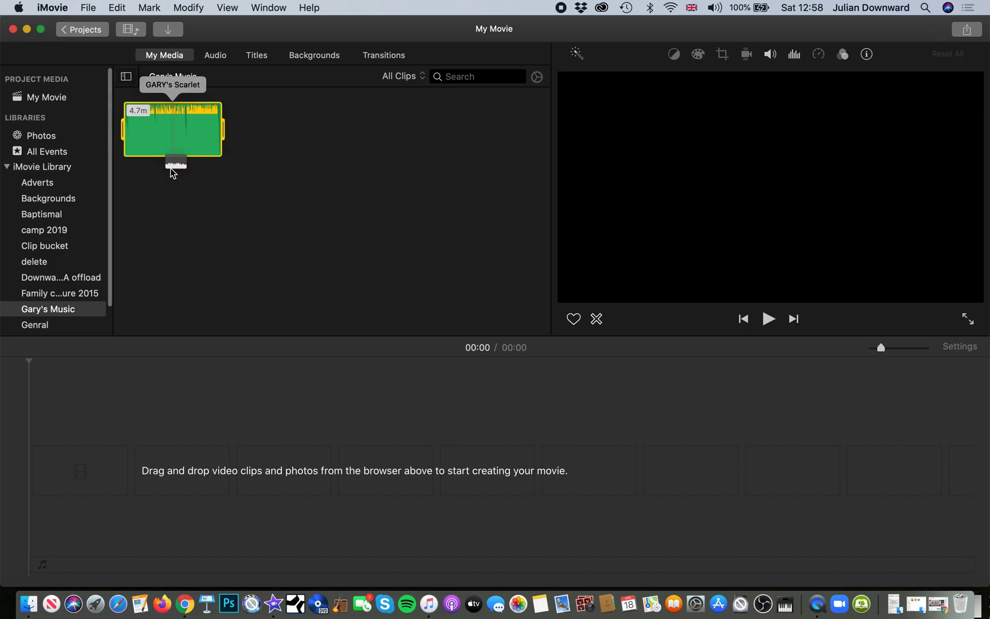
{"action": "left_click_drag", "start_coordinate": [158, 241], "coordinate": [62, 471]}
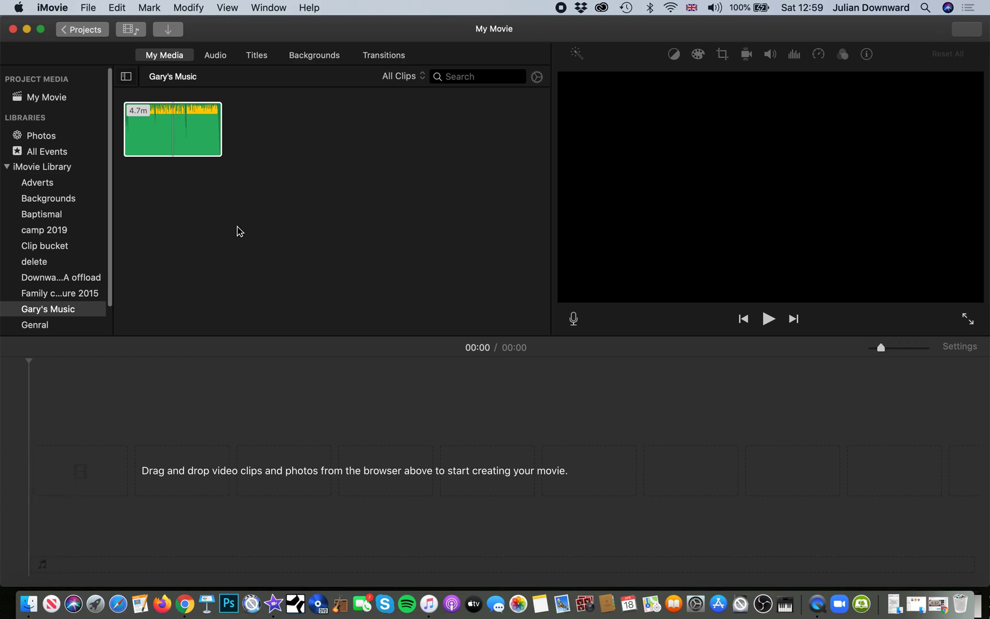
Step: Examine the built-in maps and backgrounds for something suitable as the video layer
{"action": "left_click", "coordinate": [313, 61]}
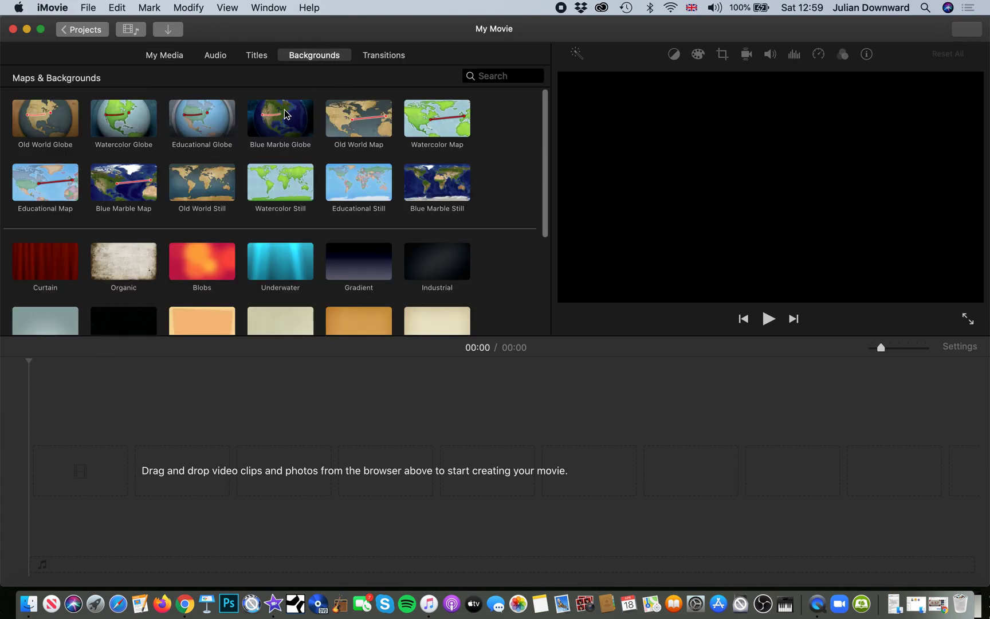
{"action": "scroll", "coordinate": [267, 210], "scroll_direction": "down", "scroll_amount": 3}
{"action": "scroll", "coordinate": [267, 211], "scroll_direction": "up", "scroll_amount": 2}
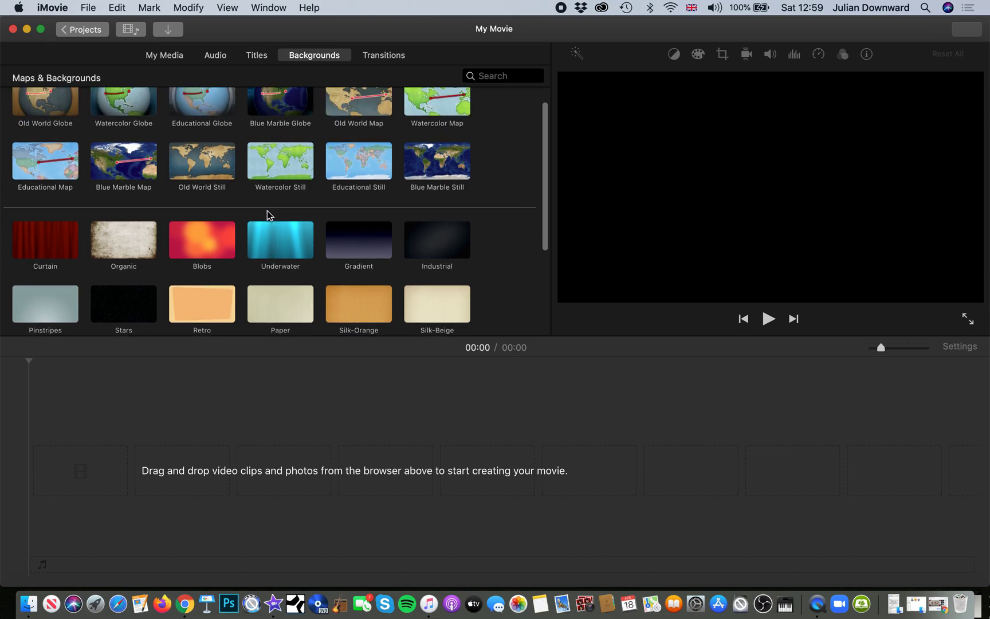
{"action": "left_click", "coordinate": [163, 56]}
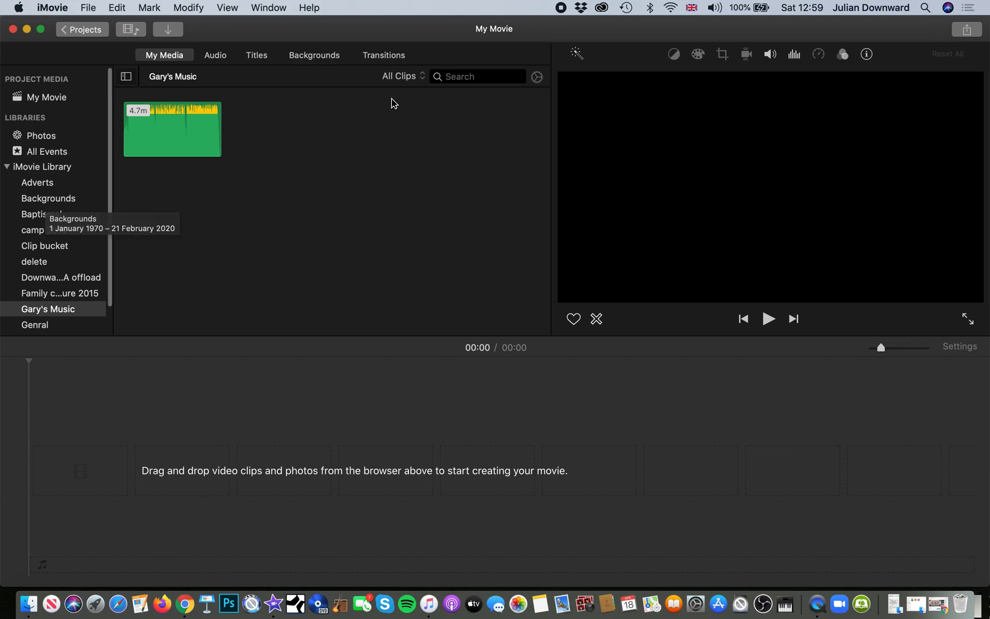
{"action": "left_click", "coordinate": [316, 60]}
{"action": "scroll", "coordinate": [352, 273], "scroll_direction": "down", "scroll_amount": 5}
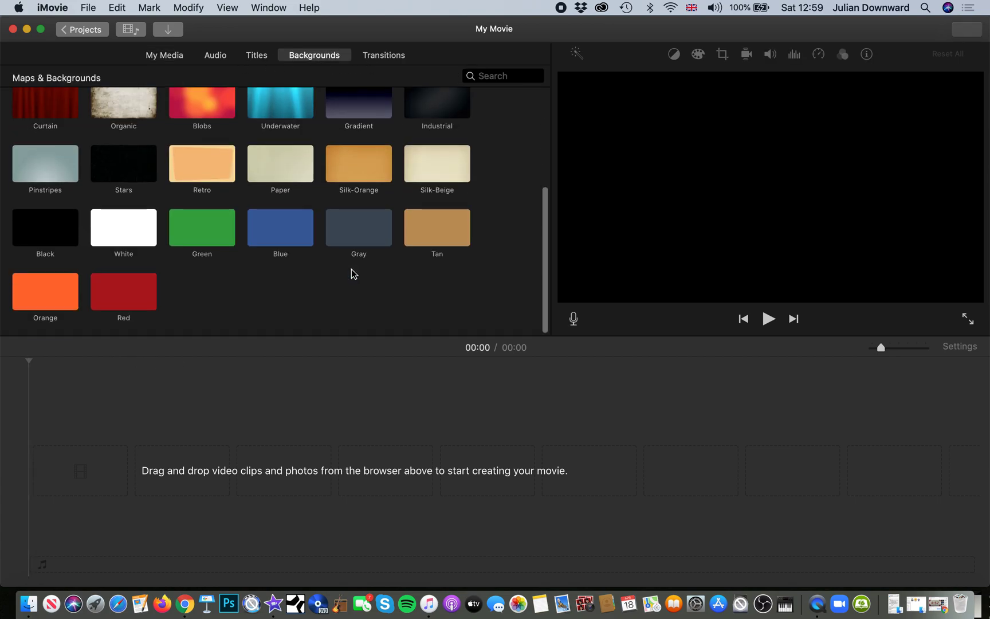
{"action": "scroll", "coordinate": [353, 273], "scroll_direction": "up", "scroll_amount": 5}
{"action": "scroll", "coordinate": [352, 273], "scroll_direction": "down", "scroll_amount": 2}
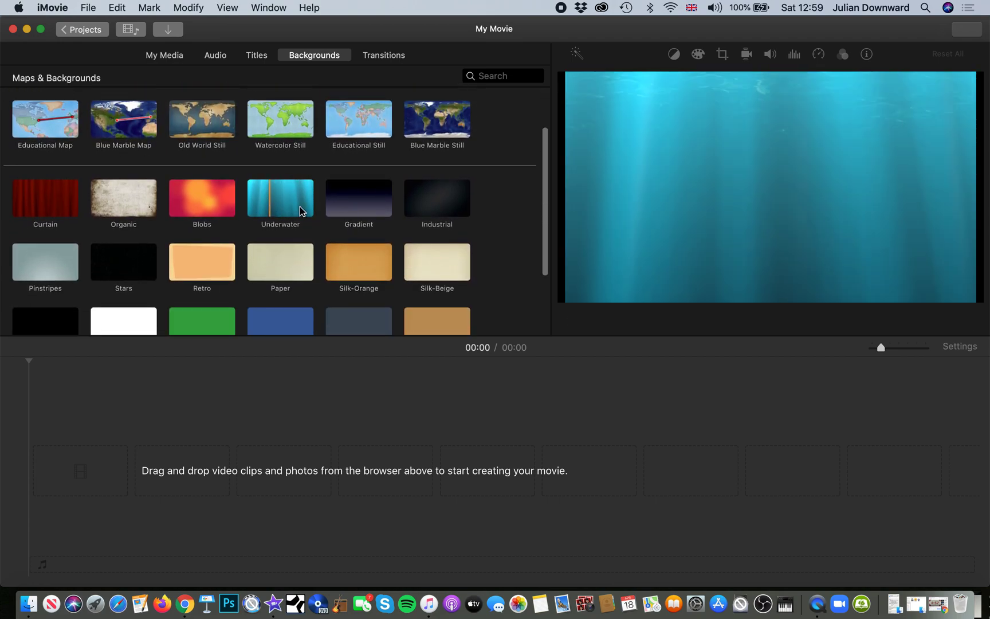
Step: Add the one-minute red-orange light-ray clip from the library's Backgrounds event to the start of the timeline
{"action": "left_click", "coordinate": [178, 55]}
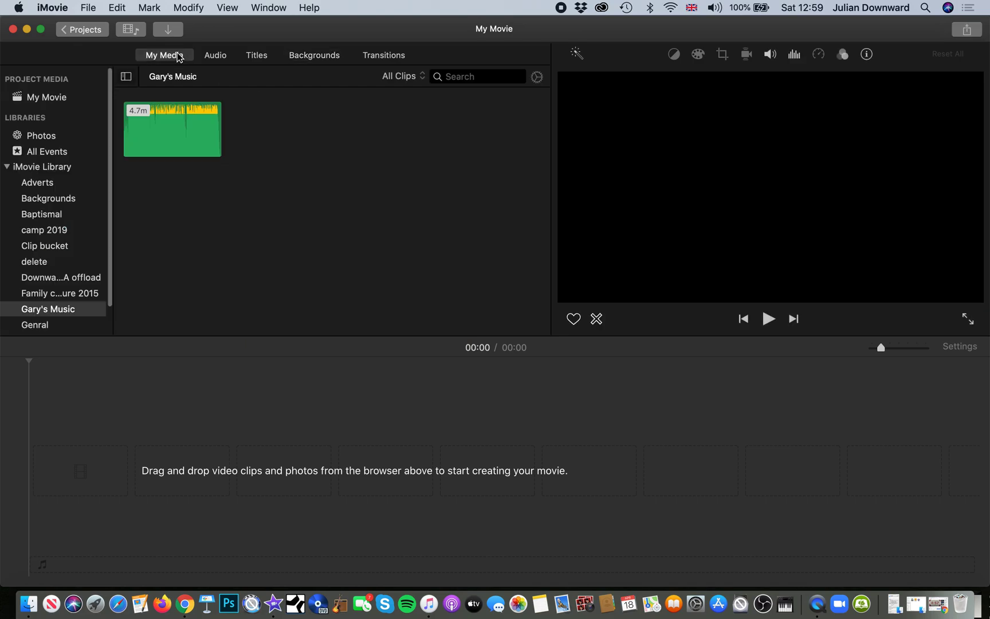
{"action": "left_click", "coordinate": [58, 200]}
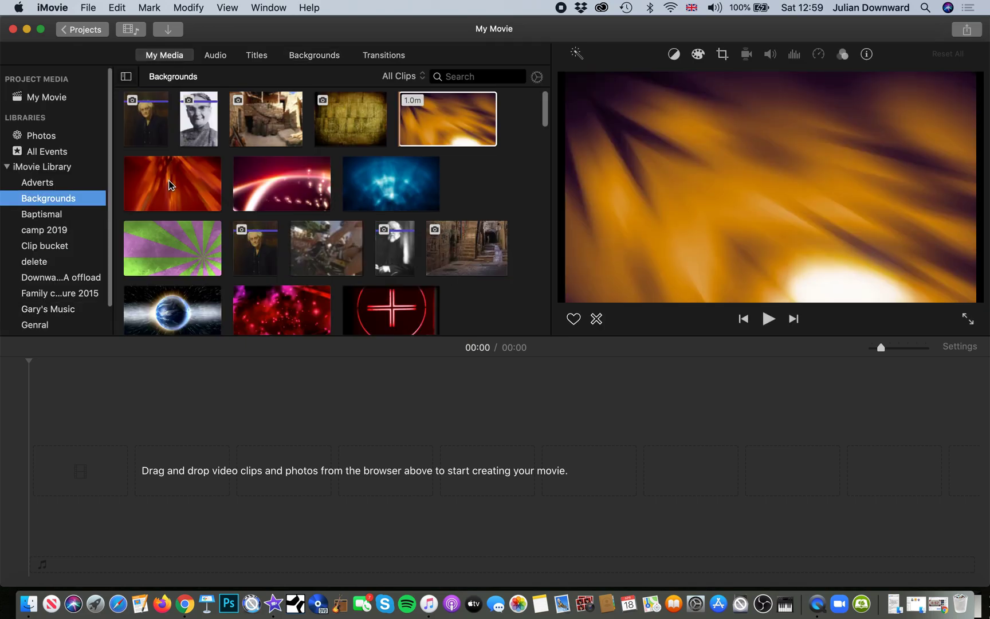
{"action": "left_click_drag", "start_coordinate": [169, 180], "coordinate": [49, 488]}
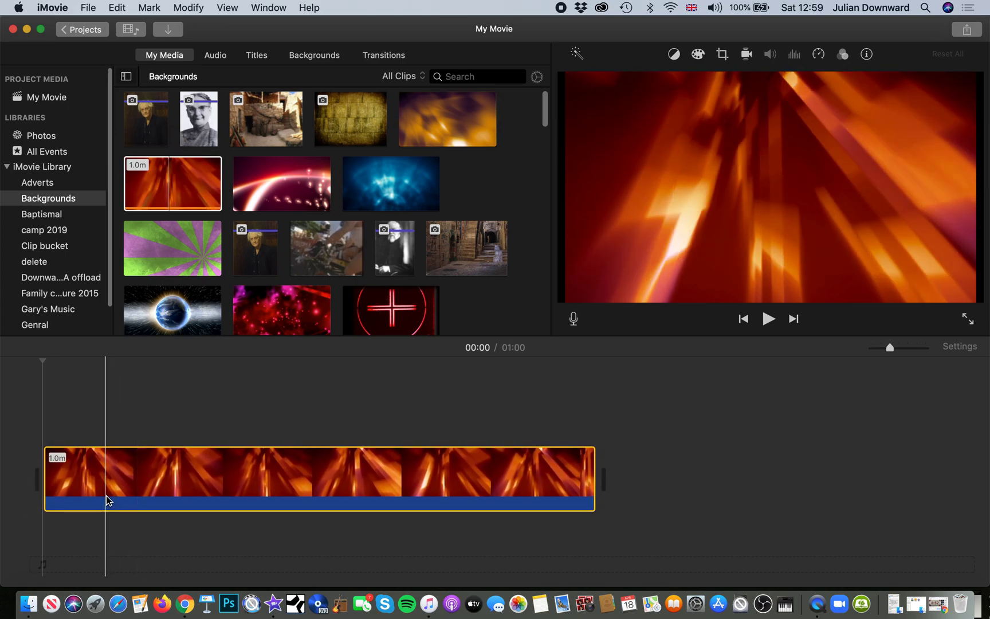
Step: Copy the red-orange background clip and paste it 27 times end to end, extending the timeline to about 28 minutes
{"action": "scroll", "coordinate": [106, 486], "scroll_direction": "down", "scroll_amount": 3}
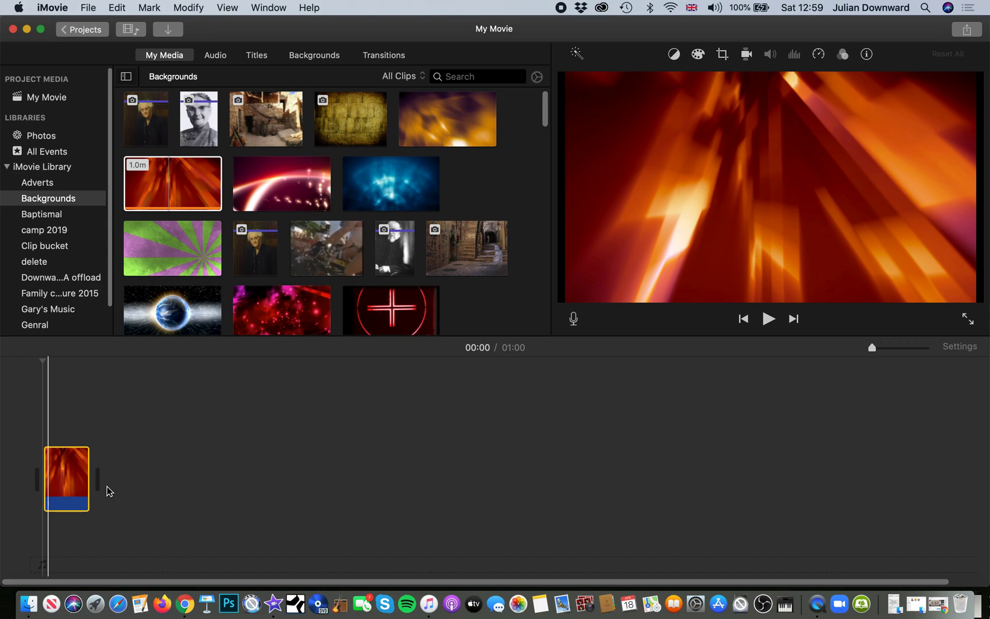
{"action": "scroll", "coordinate": [107, 486], "scroll_direction": "up", "scroll_amount": 2}
{"action": "scroll", "coordinate": [106, 485], "scroll_direction": "down", "scroll_amount": 5}
{"action": "mouse_move", "coordinate": [84, 482]}
{"action": "left_mouse_down"}
{"action": "mouse_move", "coordinate": [358, 482]}
{"action": "mouse_move", "coordinate": [368, 452]}
{"action": "mouse_move", "coordinate": [79, 464]}
{"action": "left_mouse_up"}
{"action": "left_click", "coordinate": [67, 477]}
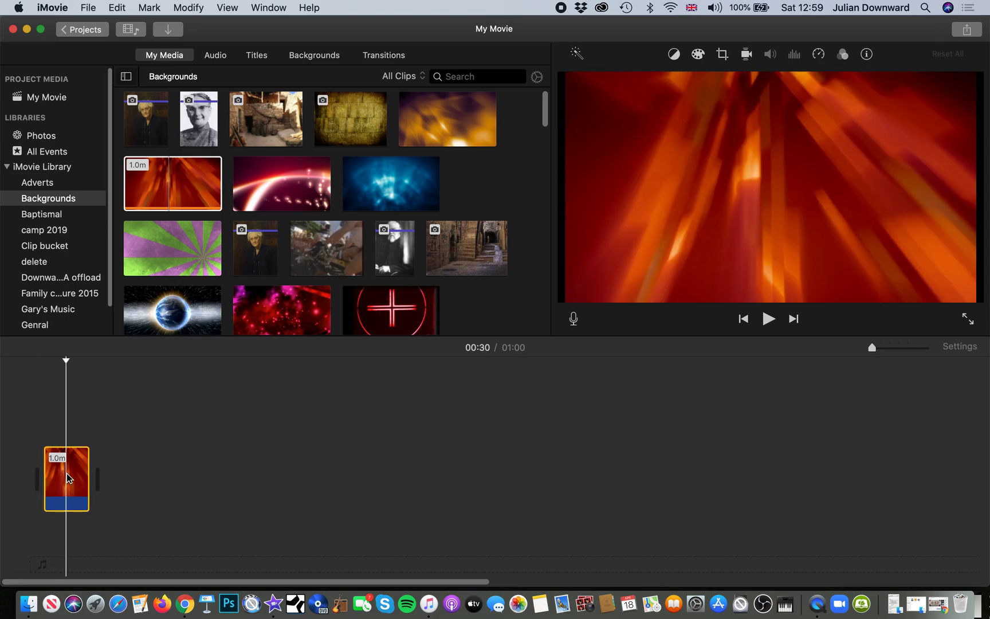
{"action": "key", "text": "super+c"}
{"action": "left_click", "coordinate": [101, 479]}
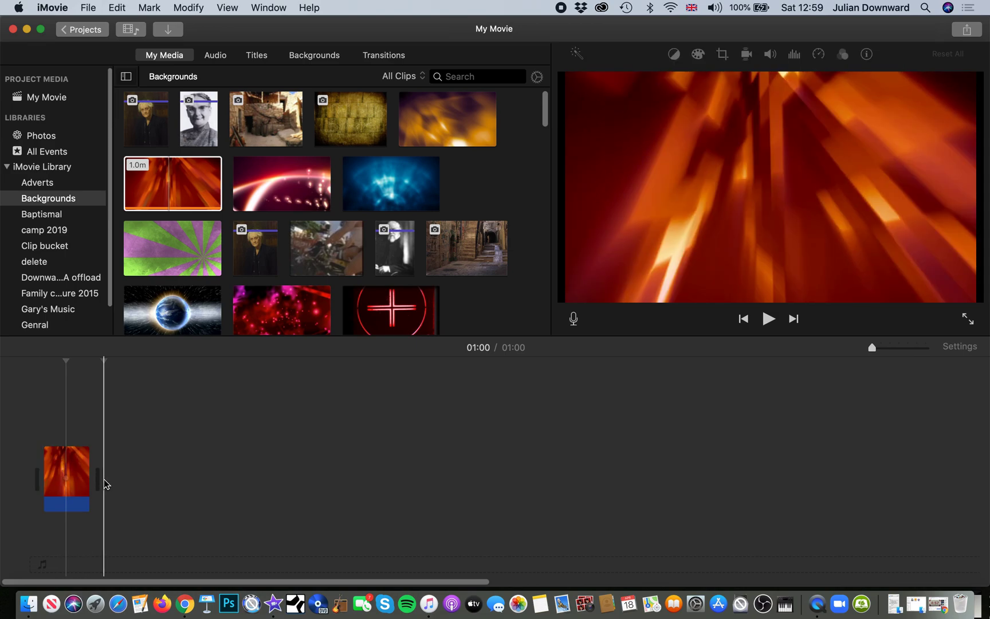
{"action": "key", "text": "super+v"}
{"action": "key", "text": "super+v"}
{"action": "key", "text": "super+v"}
{"action": "key", "text": "super+v"}
{"action": "key", "text": "super+v"}
{"action": "key", "text": "super+v"}
{"action": "key", "text": "super+v"}
{"action": "key", "text": "super+v"}
{"action": "key", "text": "super+v"}
{"action": "key", "text": "super+v"}
{"action": "key", "text": "super+v"}
{"action": "key", "text": "super+v"}
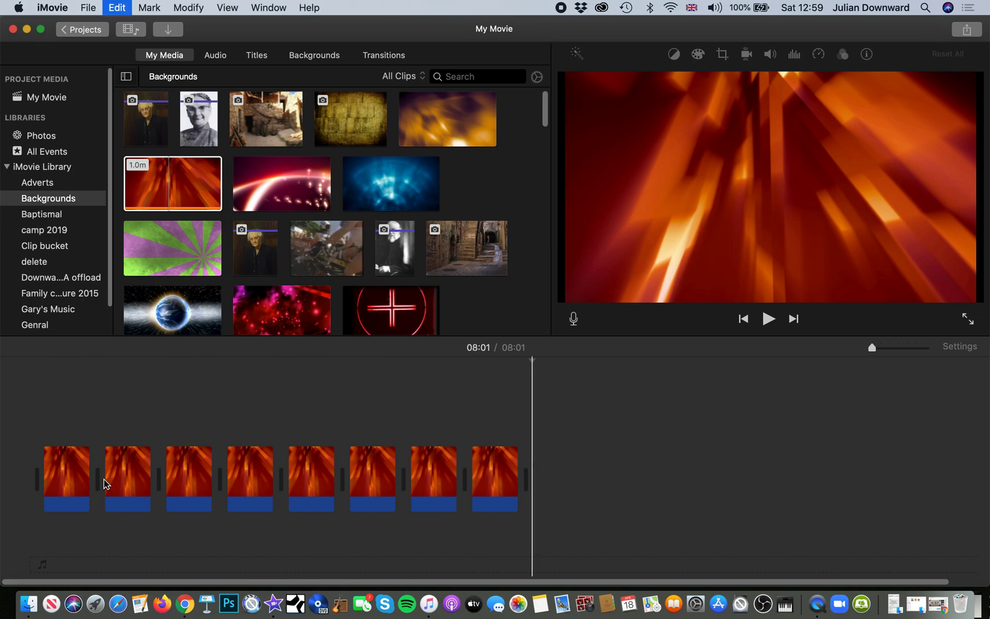
{"action": "key", "text": "super+v"}
{"action": "key", "text": "super+v"}
{"action": "key", "text": "super+v"}
{"action": "key", "text": "super+v"}
{"action": "key", "text": "super+v"}
{"action": "key", "text": "super+v"}
{"action": "key", "text": "super+v"}
{"action": "key", "text": "super+v"}
{"action": "key", "text": "super+v"}
{"action": "key", "text": "super+v"}
{"action": "key", "text": "super+v"}
{"action": "key", "text": "super+v"}
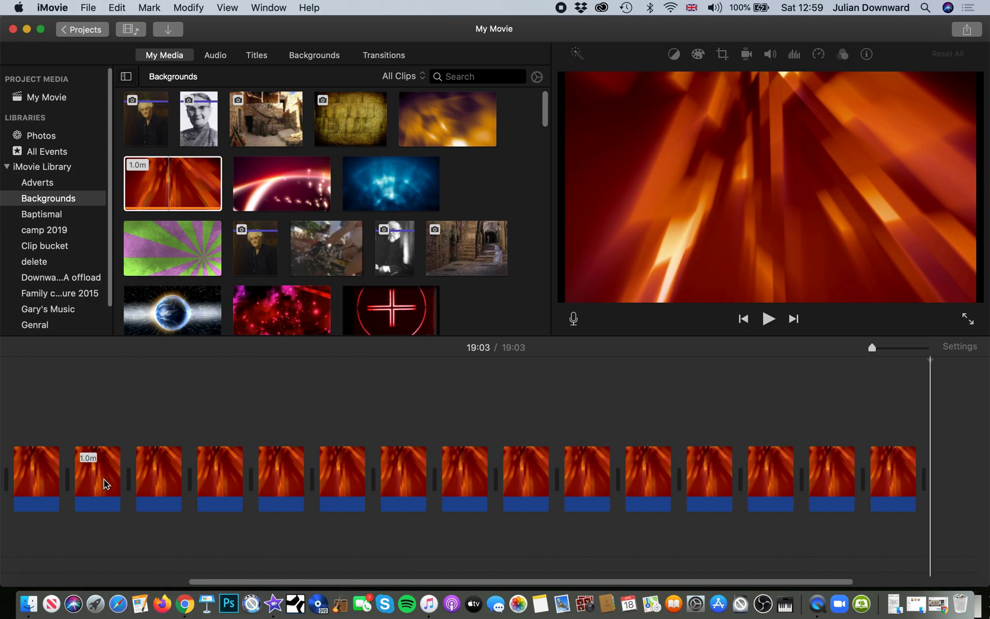
{"action": "key", "text": "super+v"}
{"action": "key", "text": "super+v"}
{"action": "key", "text": "super+v"}
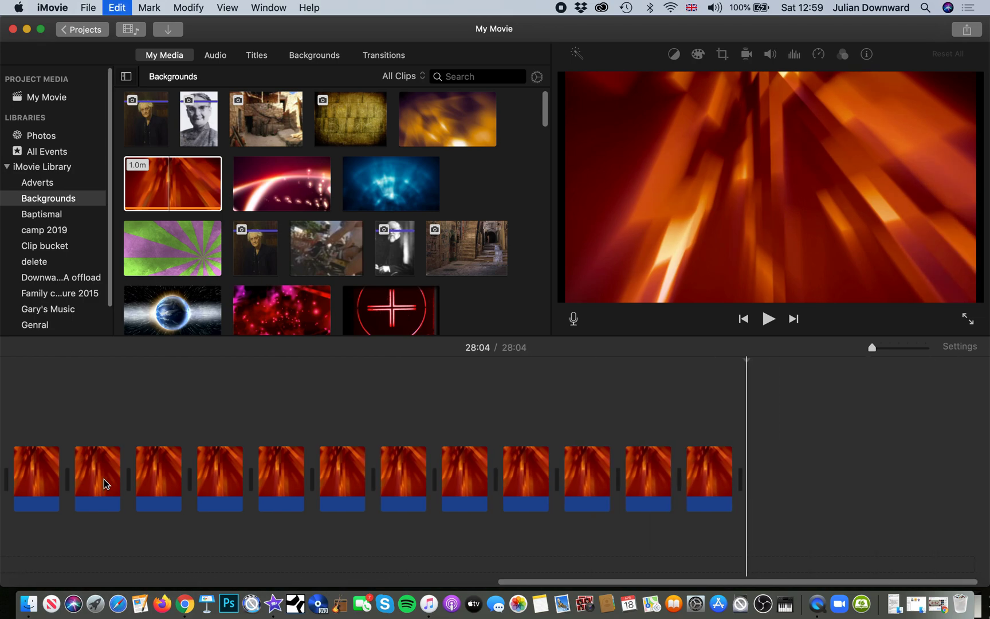
{"action": "scroll", "coordinate": [104, 479], "scroll_direction": "left", "scroll_amount": 15}
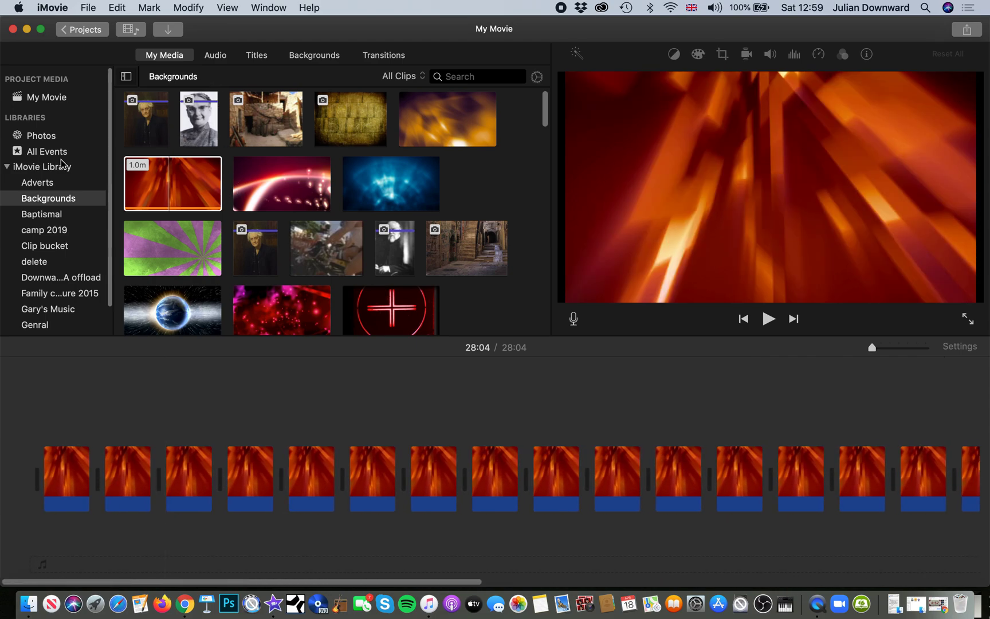
Step: Add the imported Scarlet song from the music event beneath the background clips, attached at the very start of the timeline
{"action": "left_click", "coordinate": [46, 315]}
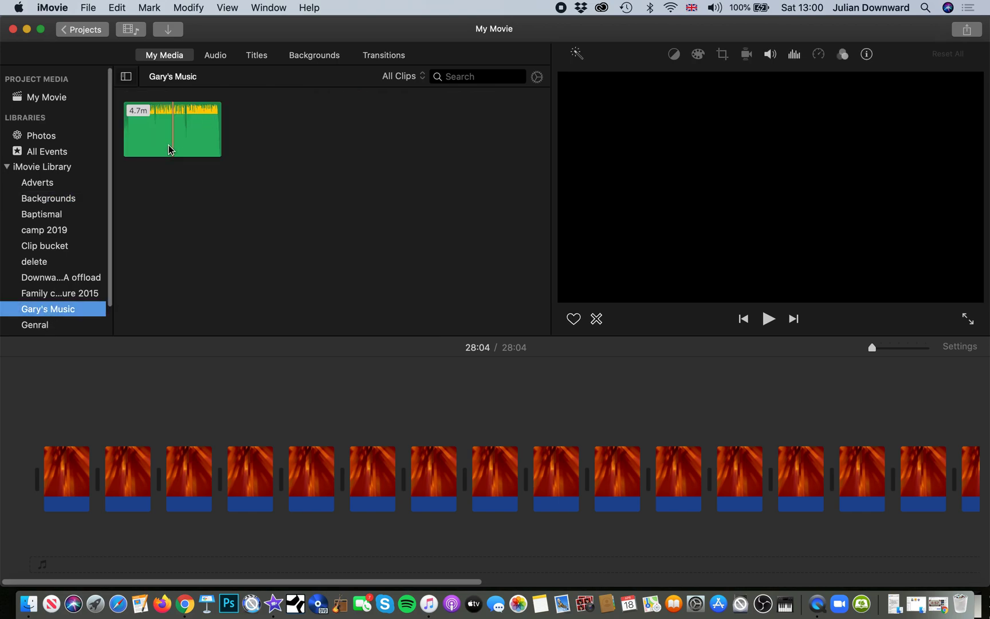
{"action": "left_click_drag", "start_coordinate": [168, 145], "coordinate": [129, 237]}
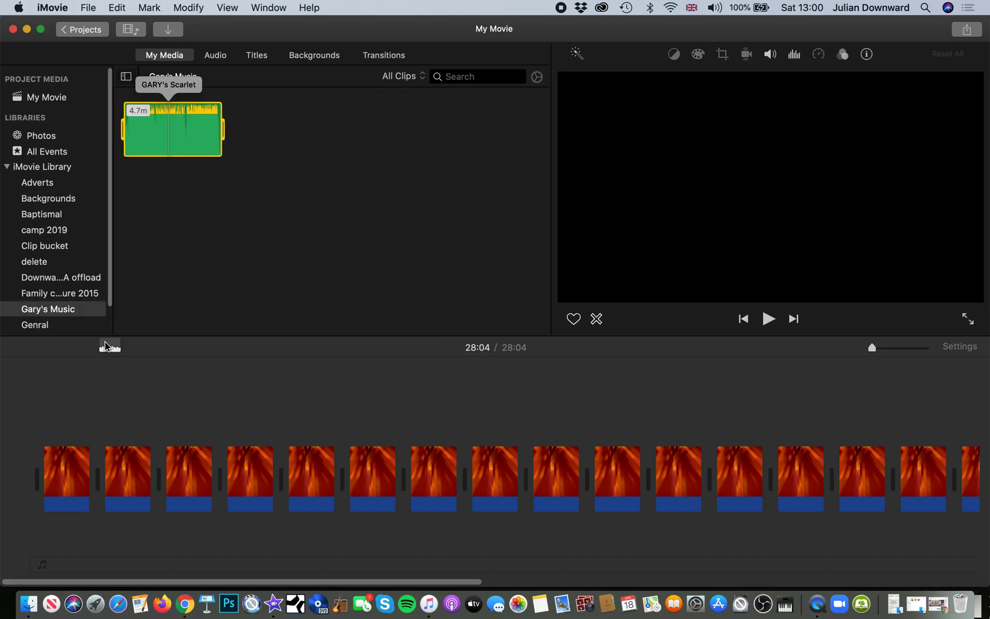
{"action": "left_click_drag", "start_coordinate": [105, 342], "coordinate": [45, 552]}
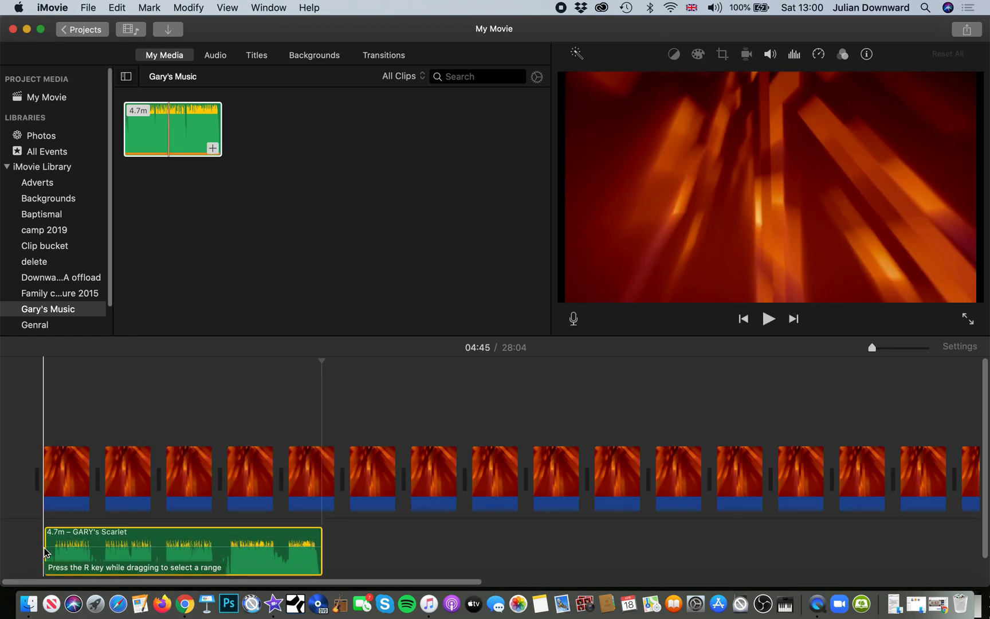
{"action": "key", "text": "super+equal"}
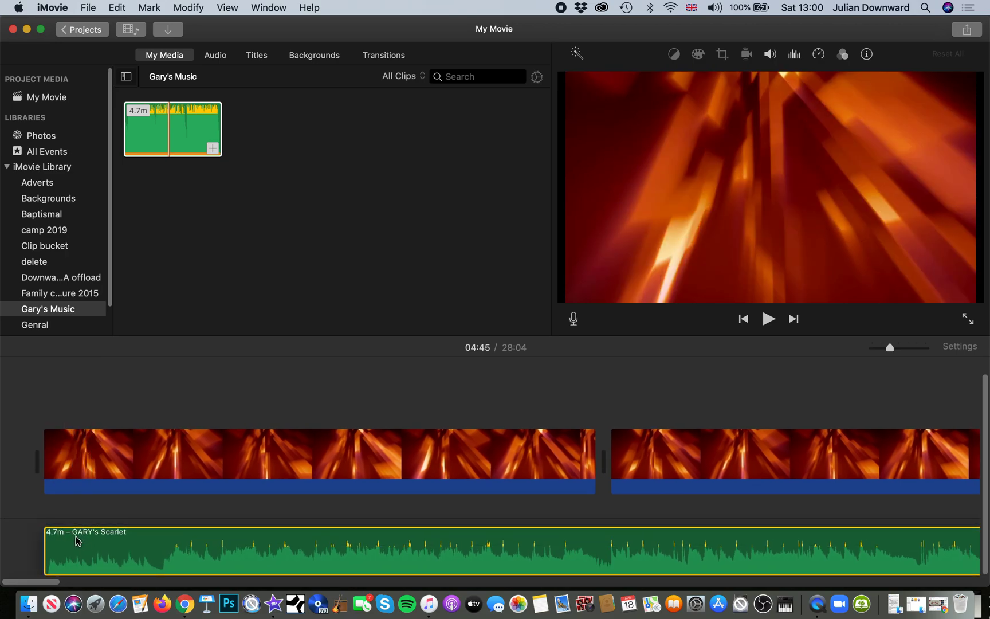
{"action": "mouse_move", "coordinate": [78, 541]}
{"action": "left_mouse_down"}
{"action": "mouse_move", "coordinate": [232, 533]}
{"action": "mouse_move", "coordinate": [287, 548]}
{"action": "mouse_move", "coordinate": [62, 548]}
{"action": "mouse_move", "coordinate": [62, 539]}
{"action": "left_mouse_up"}
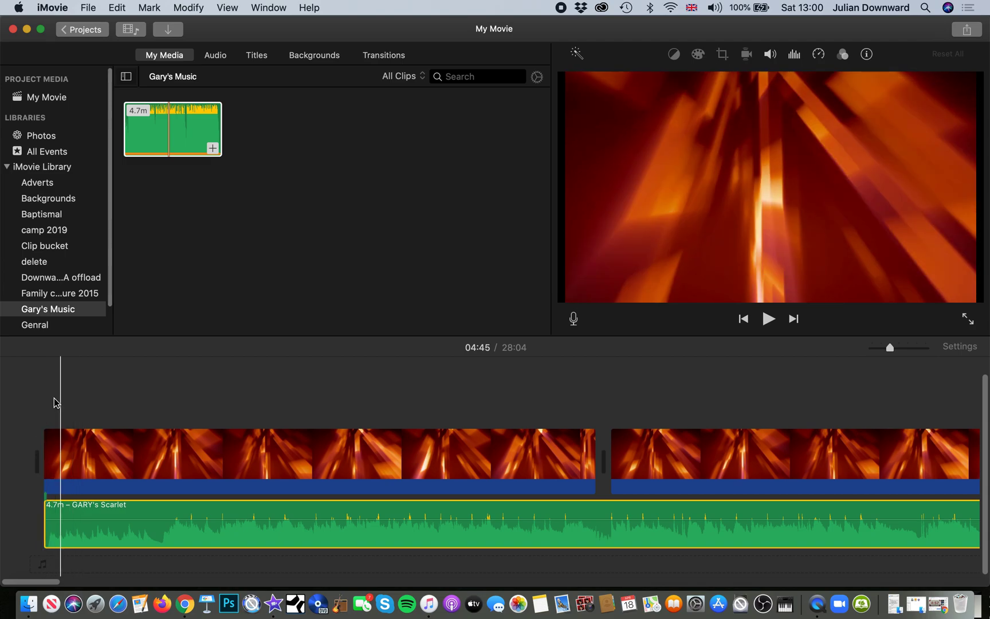
Step: Play the song's opening, place a Centered title above the first background clip near the vocal entry, and clear its placeholder title text
{"action": "key", "text": "space"}
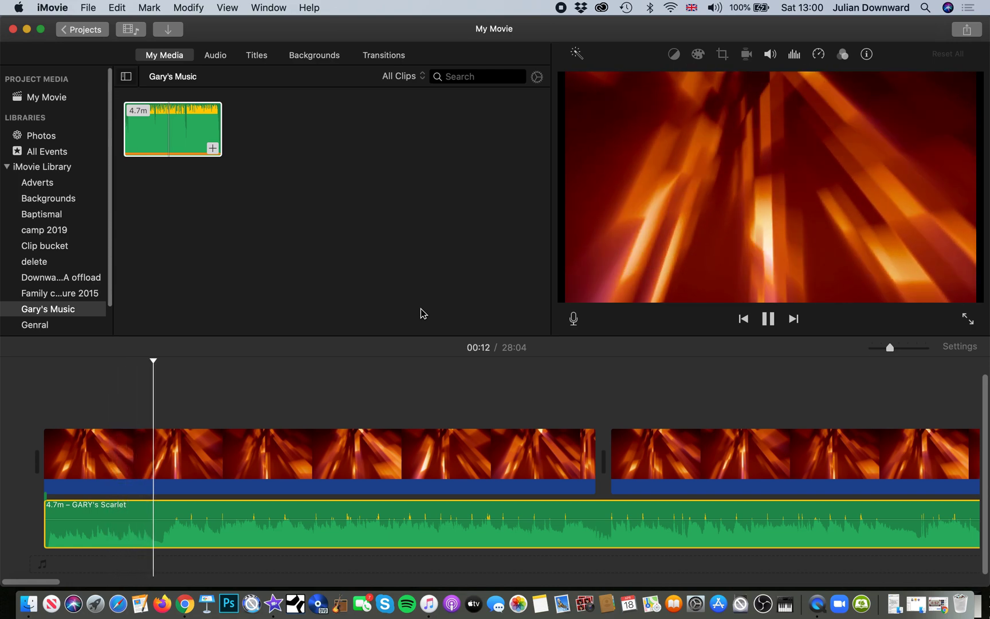
{"action": "key", "text": "space"}
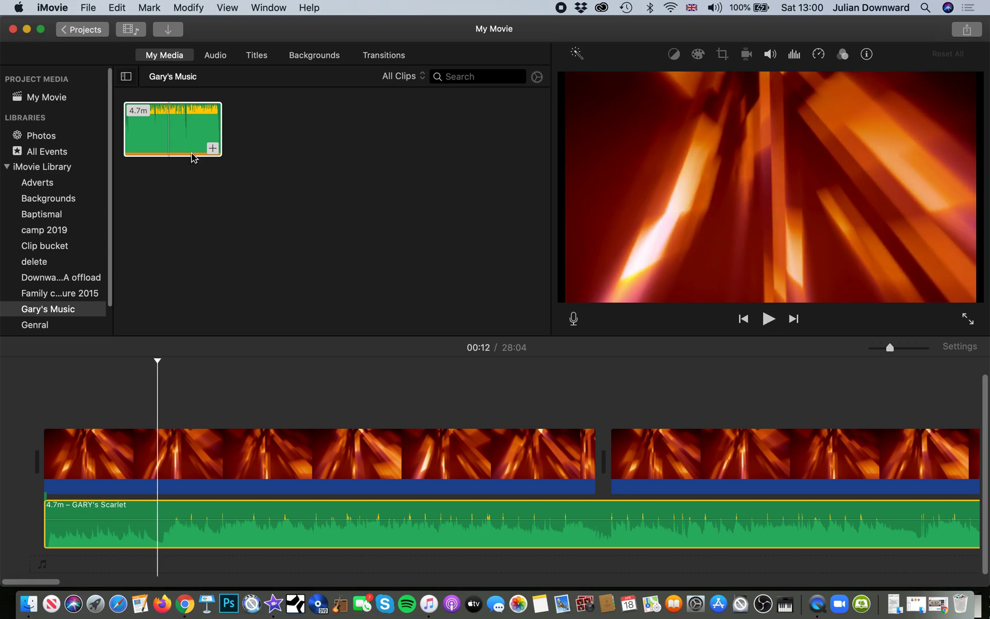
{"action": "left_click", "coordinate": [256, 56]}
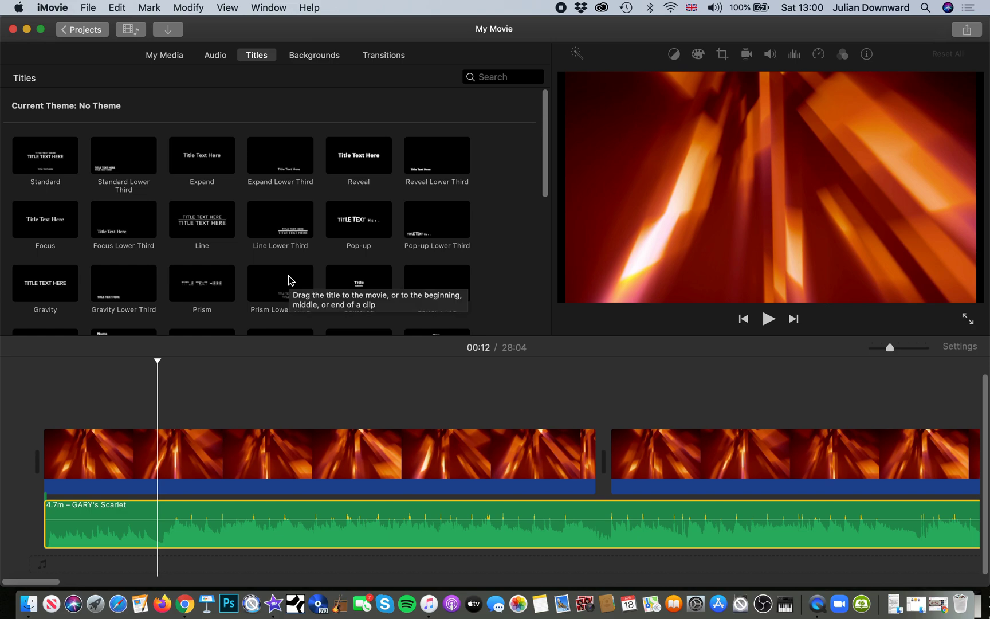
{"action": "scroll", "coordinate": [288, 280], "scroll_direction": "down", "scroll_amount": 5}
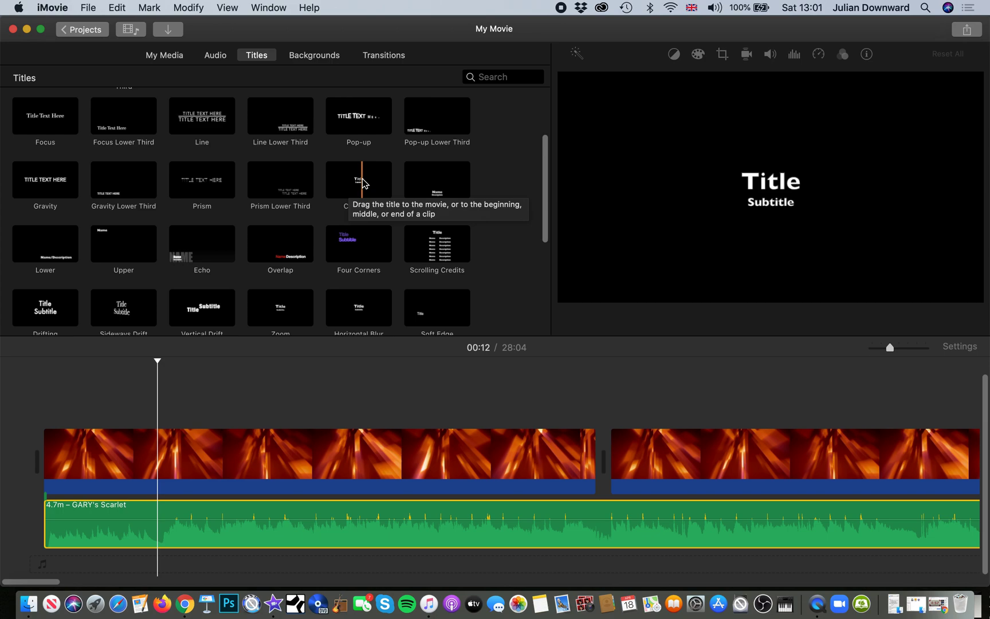
{"action": "left_click_drag", "start_coordinate": [362, 182], "coordinate": [176, 401]}
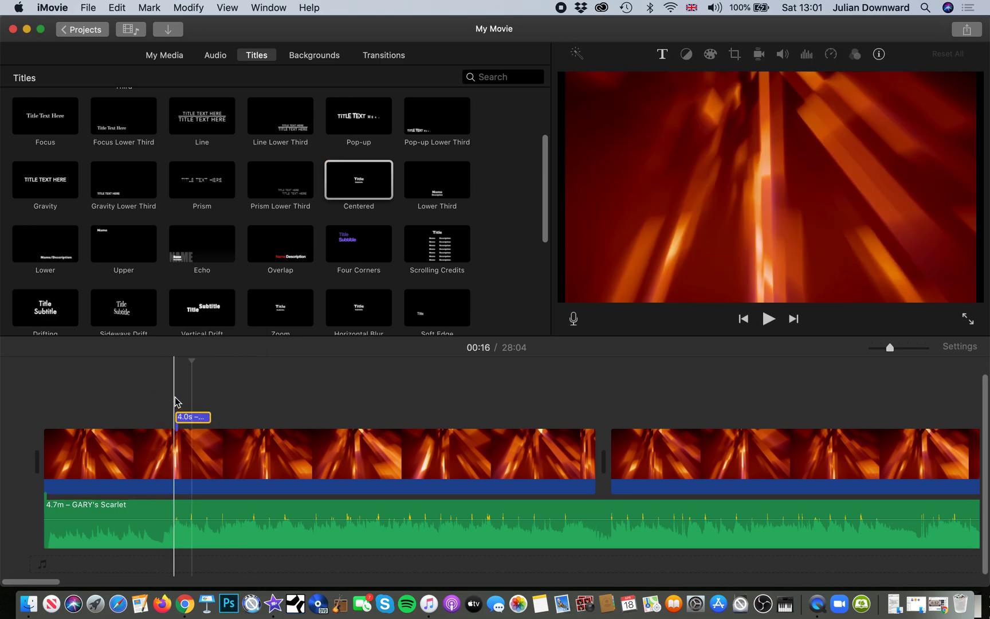
{"action": "key", "text": "BackSpace"}
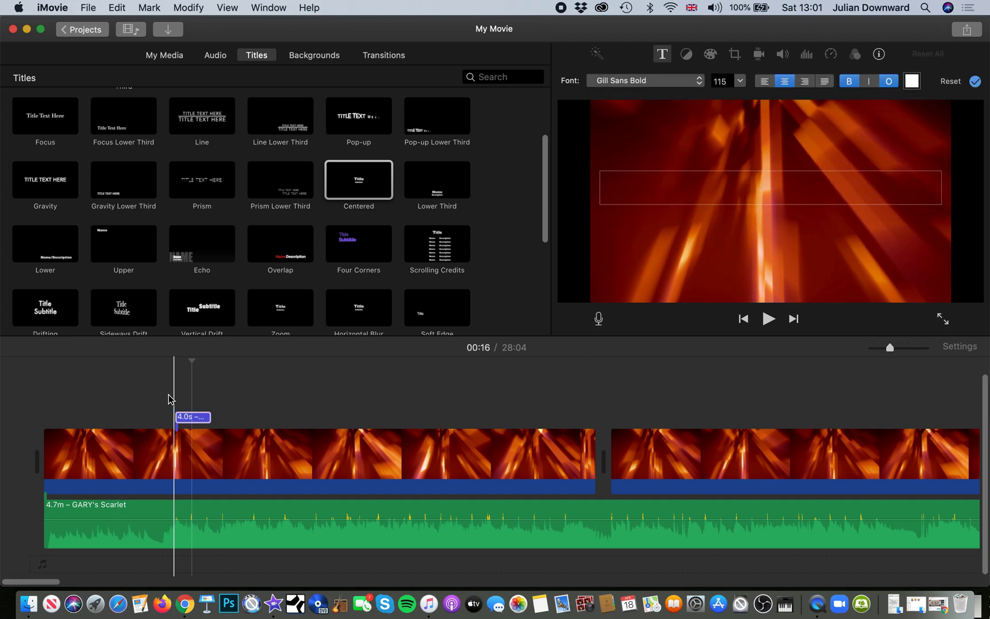
Step: Shift the title earlier to start at about 0:12, checking its timing against the song by playing the passage
{"action": "left_click", "coordinate": [163, 402]}
{"action": "key", "text": "space"}
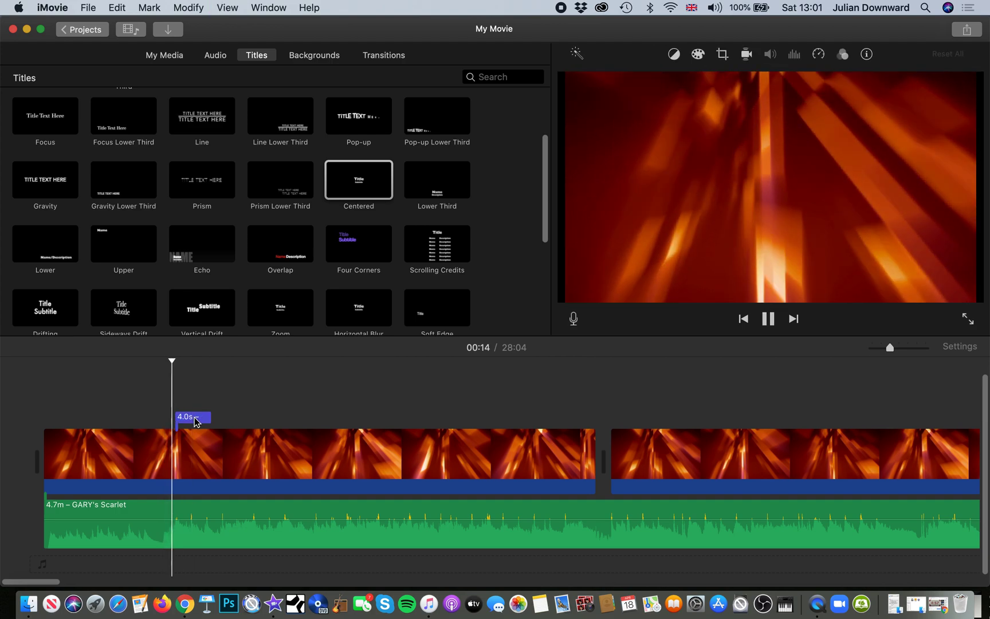
{"action": "left_click", "coordinate": [191, 416]}
{"action": "left_click_drag", "start_coordinate": [191, 417], "coordinate": [174, 416]}
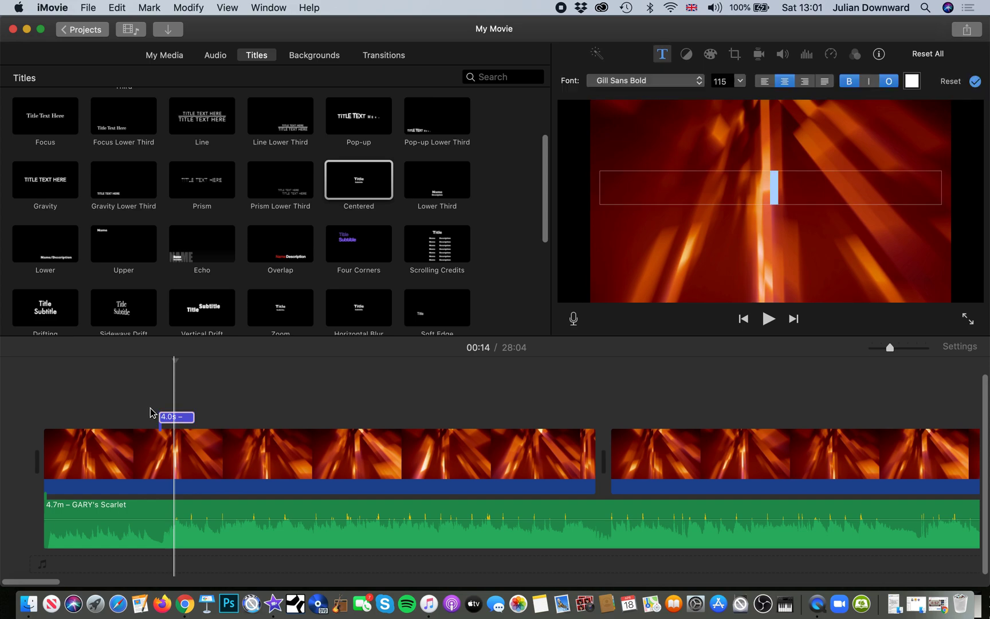
{"action": "left_click", "coordinate": [150, 412]}
{"action": "key", "text": "space"}
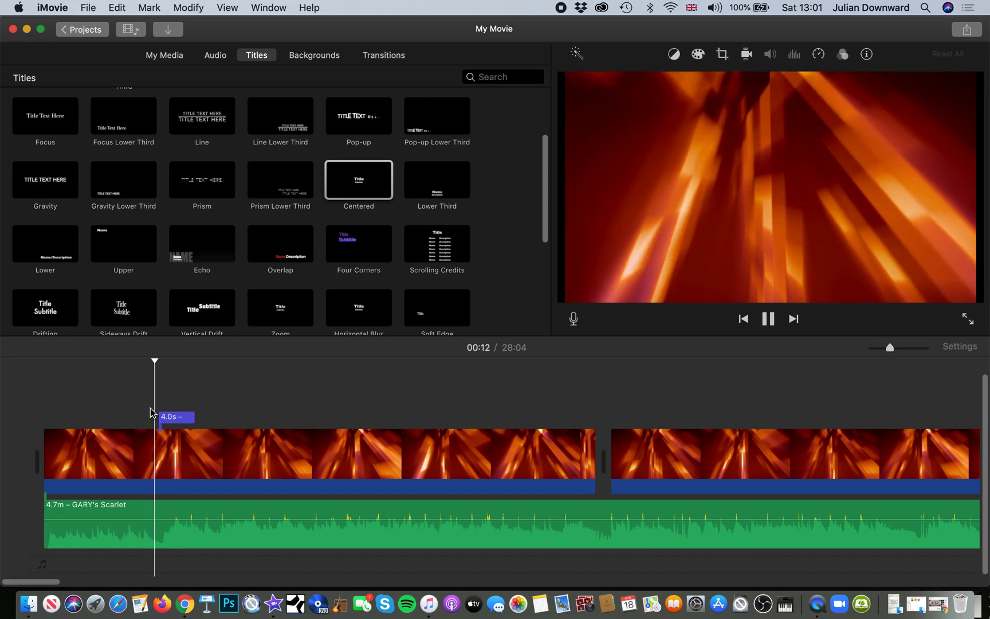
Step: Extend the title's duration to 9.6 seconds
{"action": "left_click", "coordinate": [167, 416]}
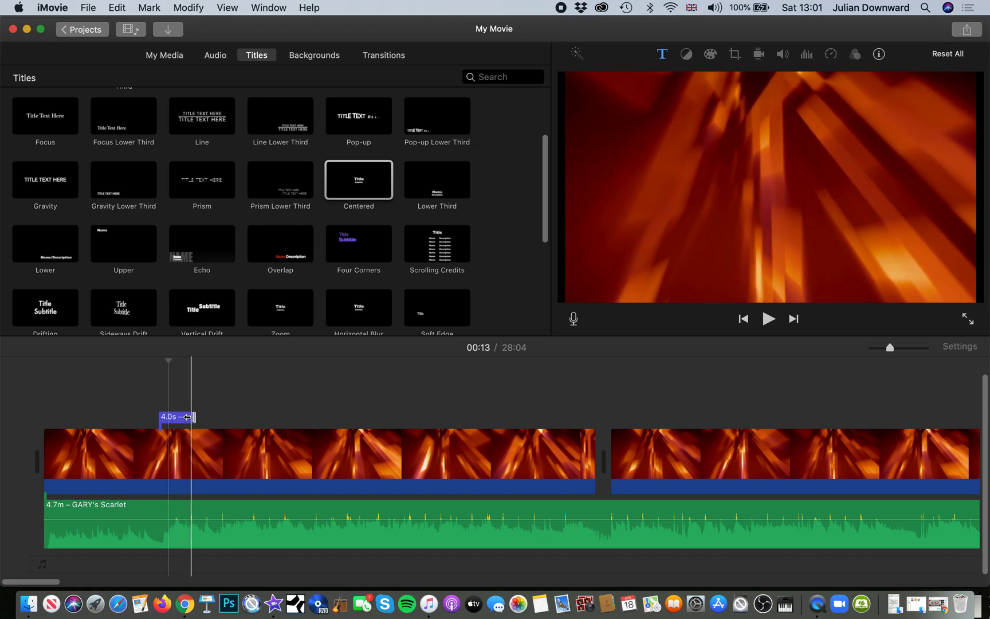
{"action": "left_click_drag", "start_coordinate": [188, 416], "coordinate": [245, 419]}
{"action": "key", "text": "XF86AudioRaiseVolume"}
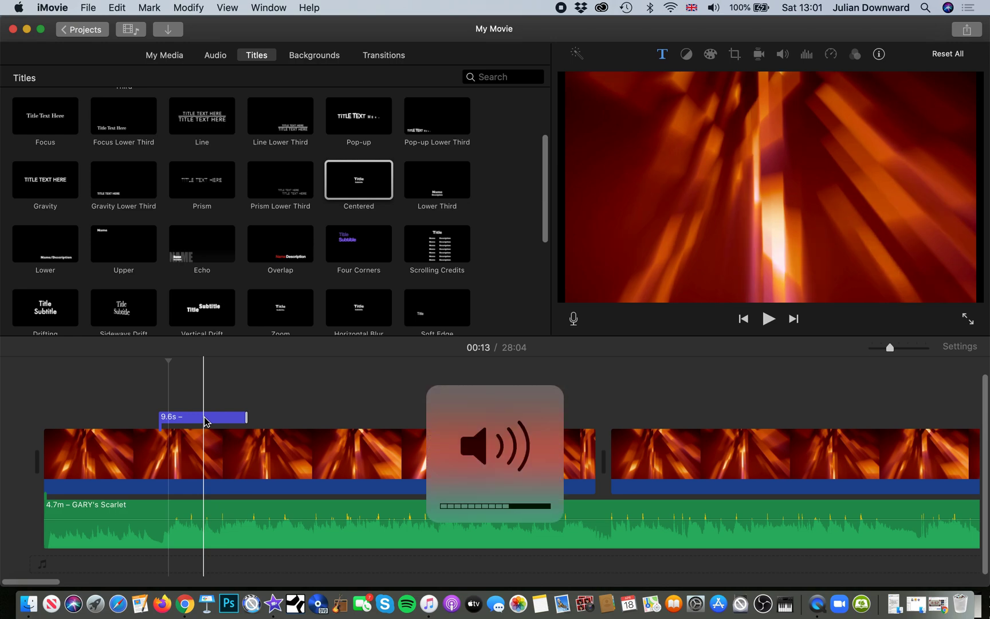
Step: Enter "Though" as the title text in Gill Sans Bold and play the passage to hear the lyric
{"action": "left_click", "coordinate": [205, 421]}
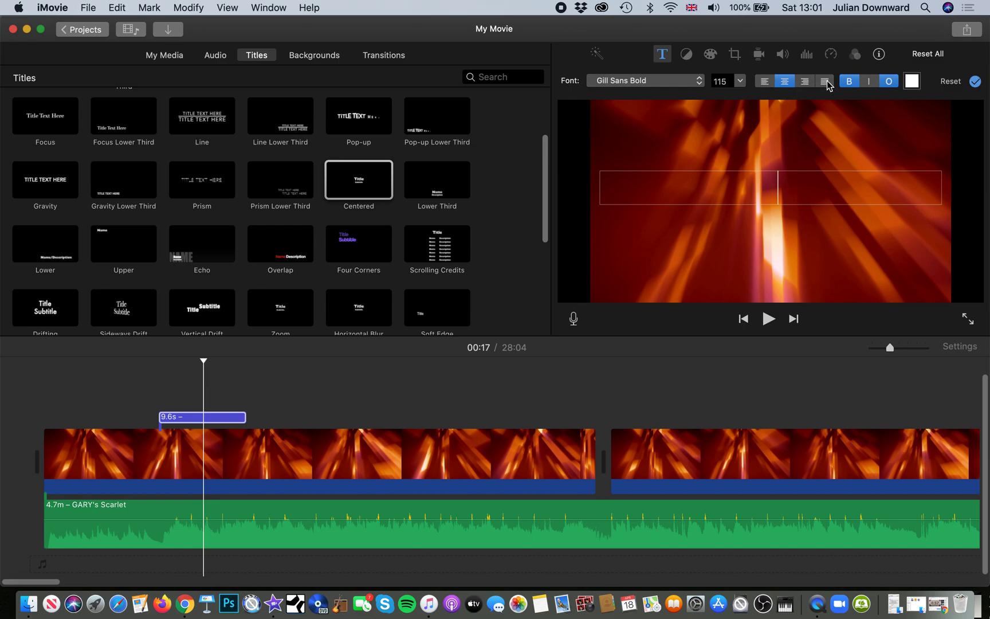
{"action": "left_click", "coordinate": [695, 82]}
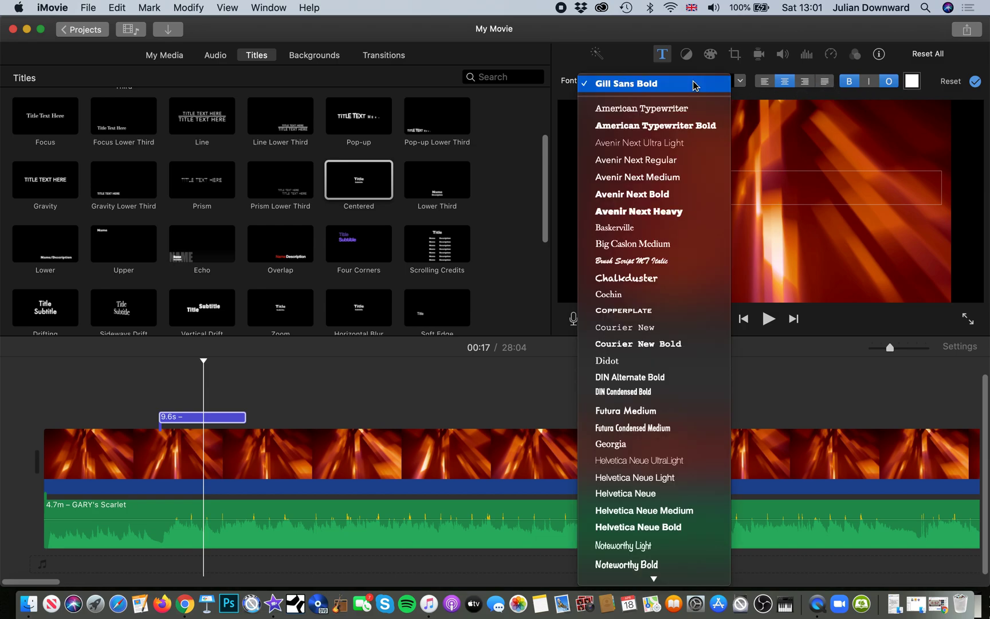
{"action": "left_click", "coordinate": [695, 85]}
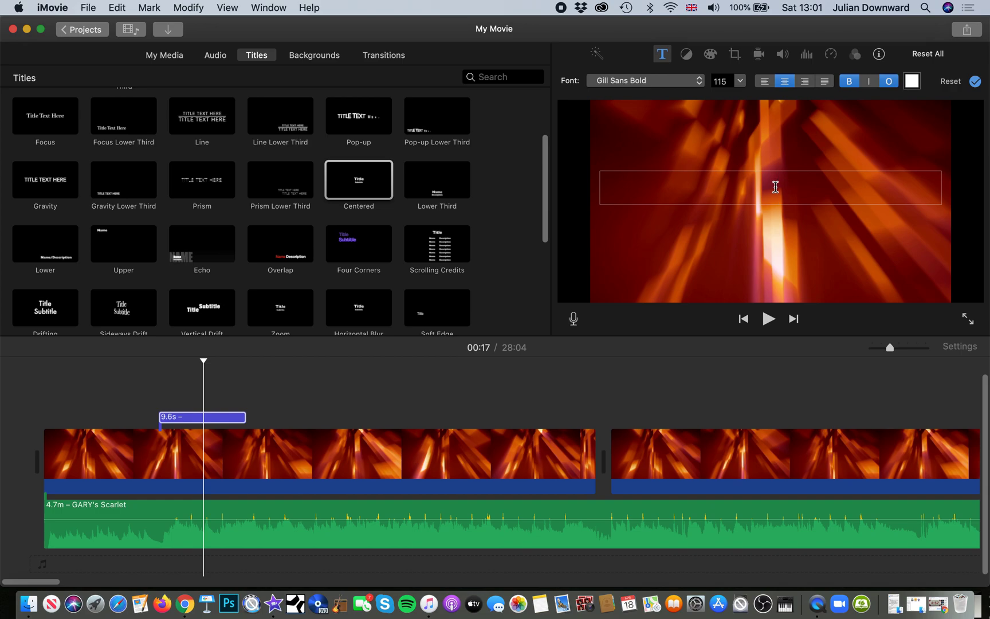
{"action": "type", "text": "Though"}
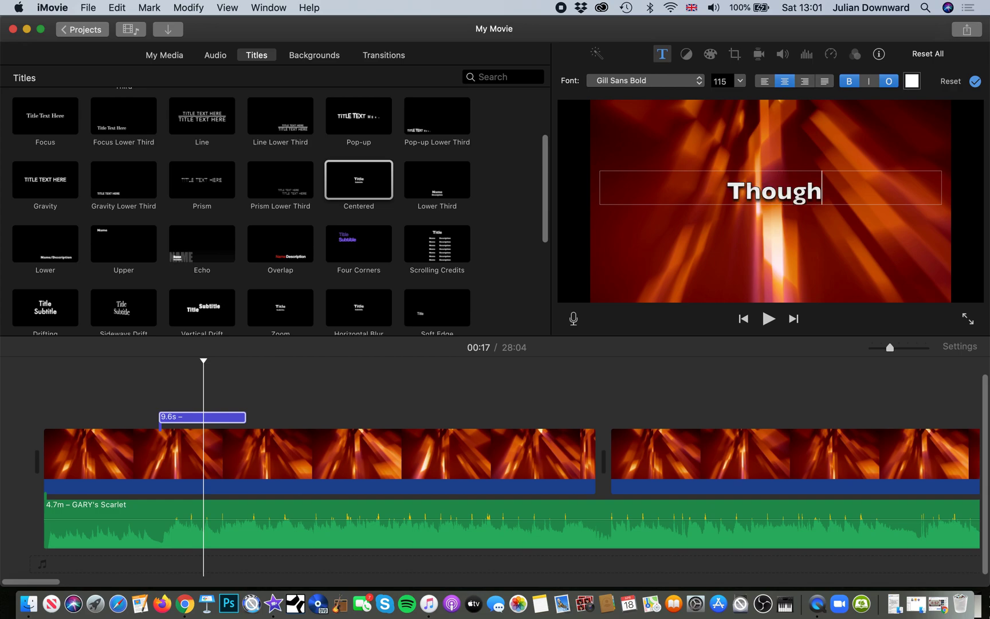
{"action": "left_click", "coordinate": [155, 404]}
{"action": "key", "text": "space"}
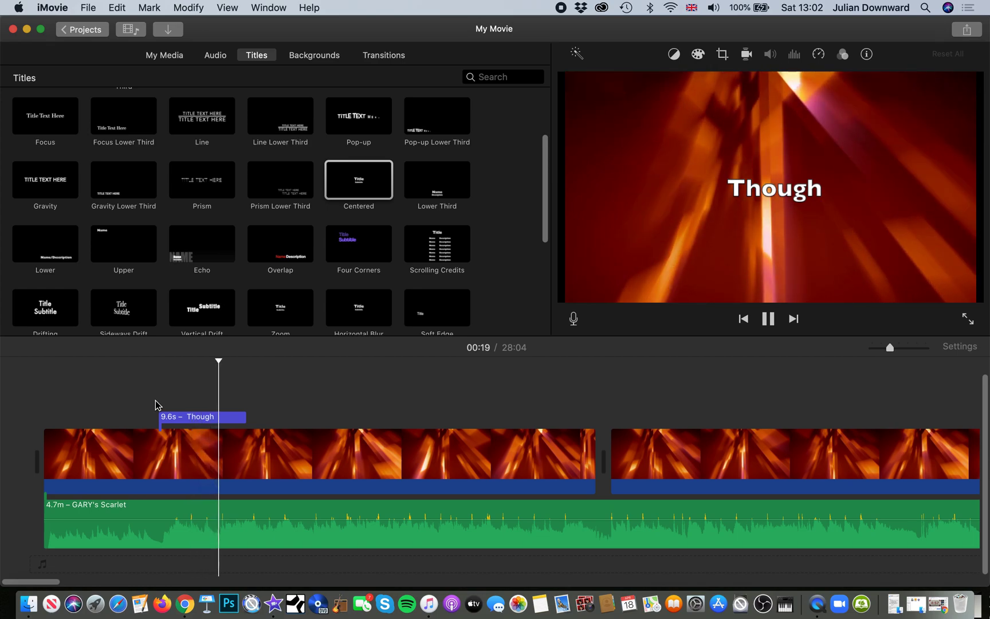
Step: Complete the title text as "Though your sins be as scarlet", broken into two lines after "your"
{"action": "double_click", "coordinate": [195, 416]}
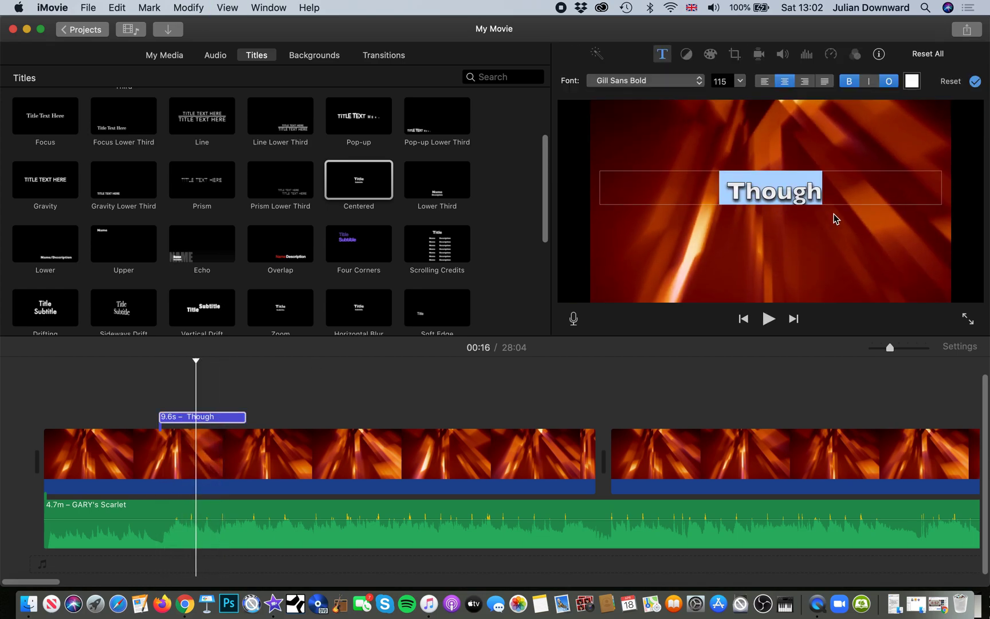
{"action": "left_click", "coordinate": [834, 197]}
{"action": "type", "text": "yor sins"}
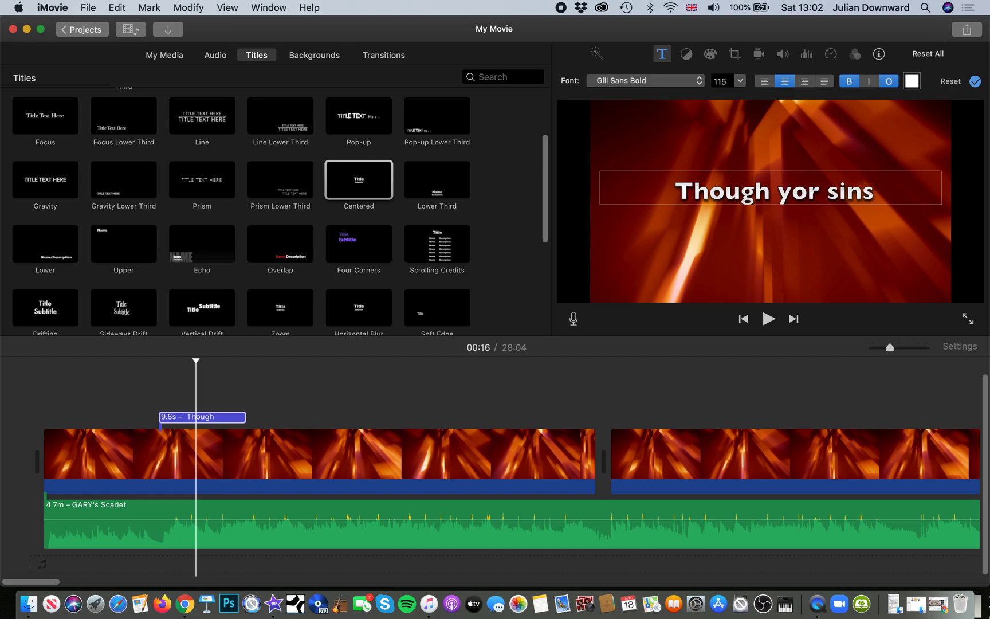
{"action": "type", "text": " be as sc"}
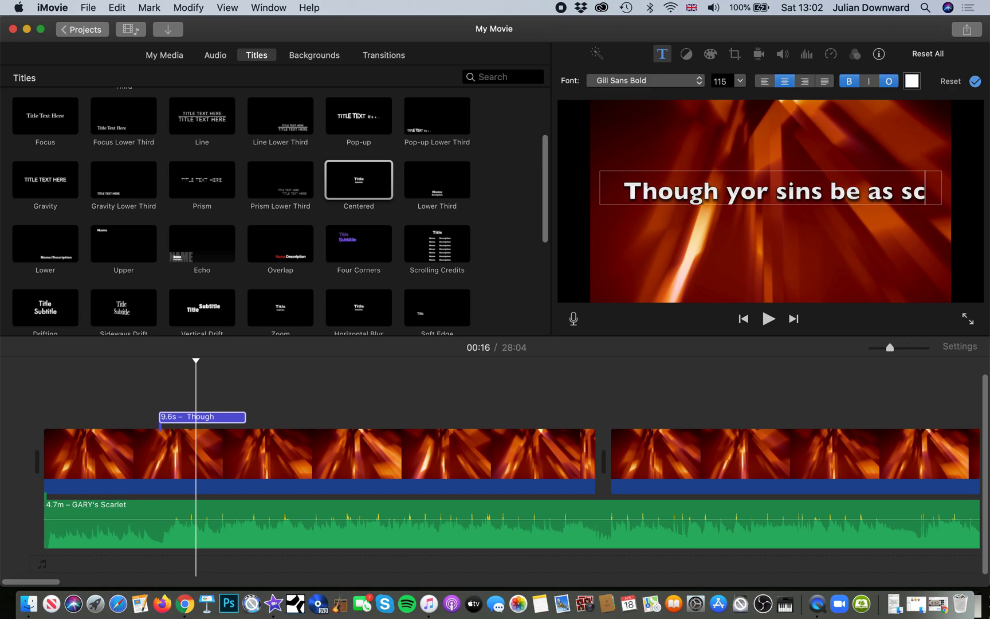
{"action": "type", "text": "arlet"}
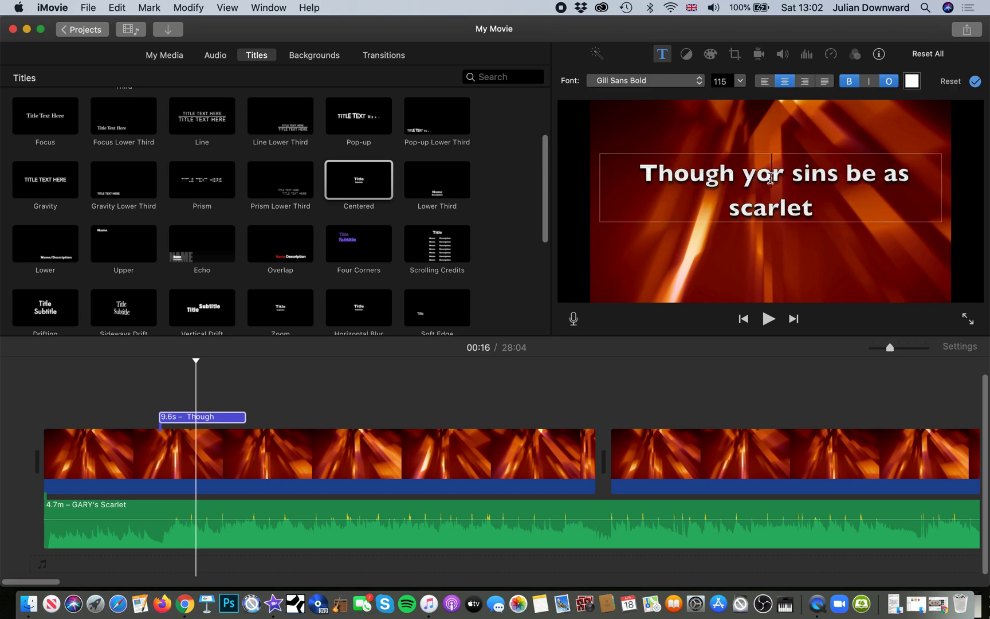
{"action": "type", "text": "u"}
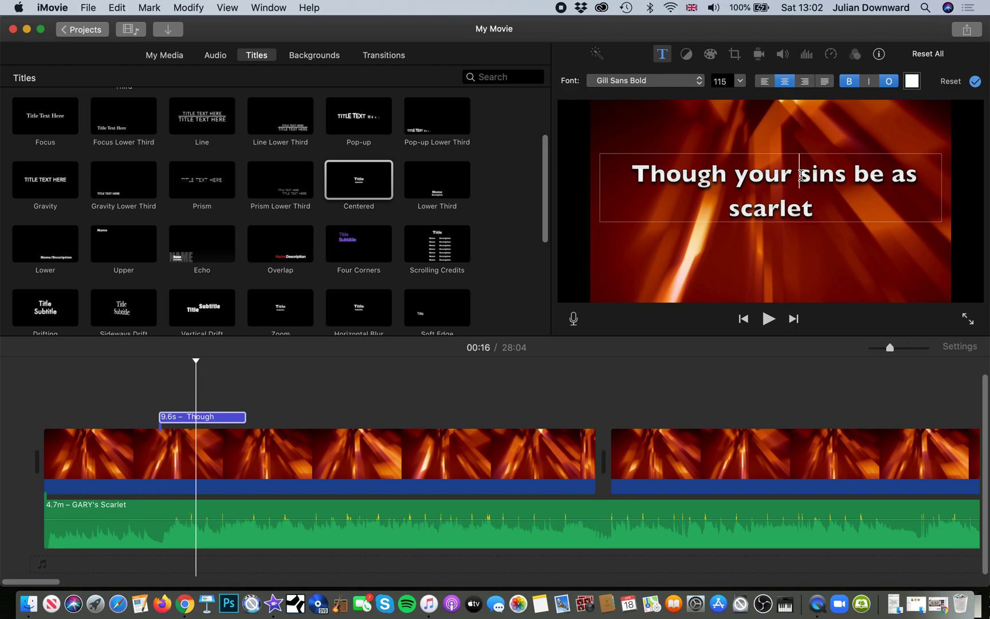
{"action": "key", "text": "Return"}
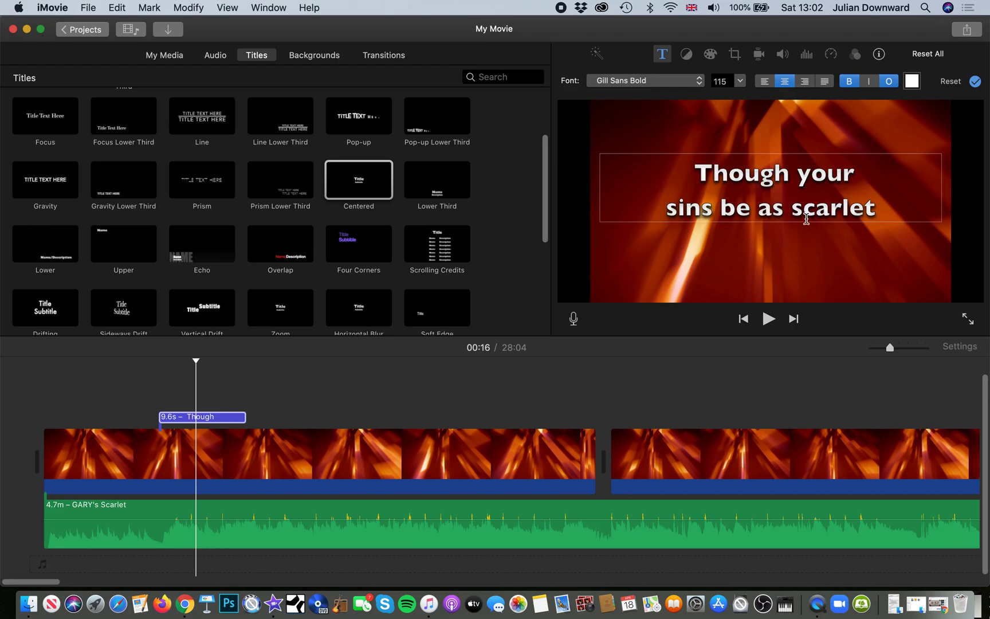
Step: Set the font size of the whole two-line title text to 124
{"action": "left_click", "coordinate": [691, 171]}
{"action": "left_click_drag", "start_coordinate": [691, 168], "coordinate": [888, 215]}
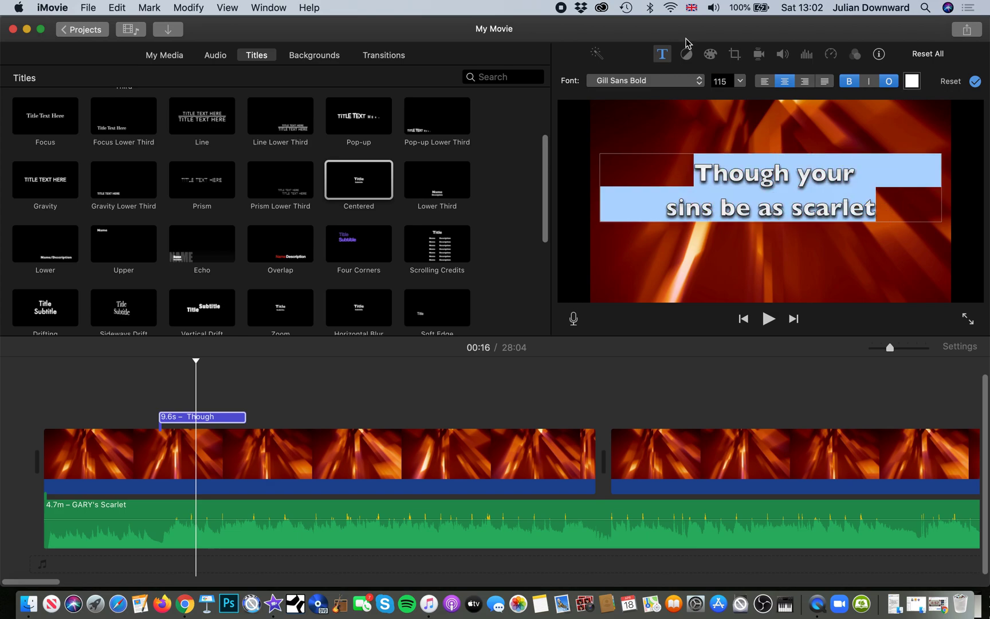
{"action": "left_click", "coordinate": [742, 80]}
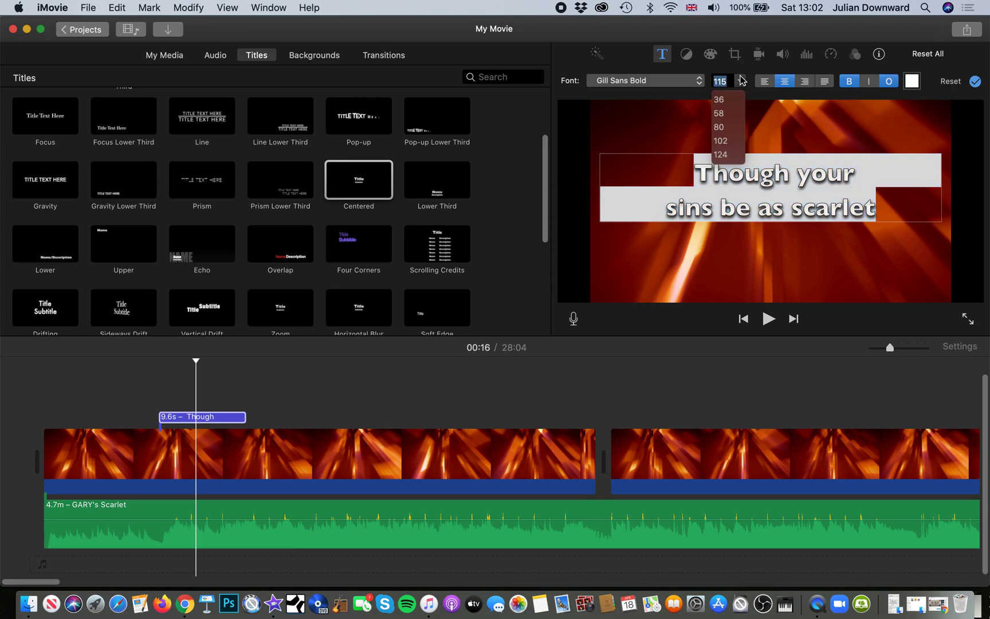
{"action": "left_click", "coordinate": [726, 158]}
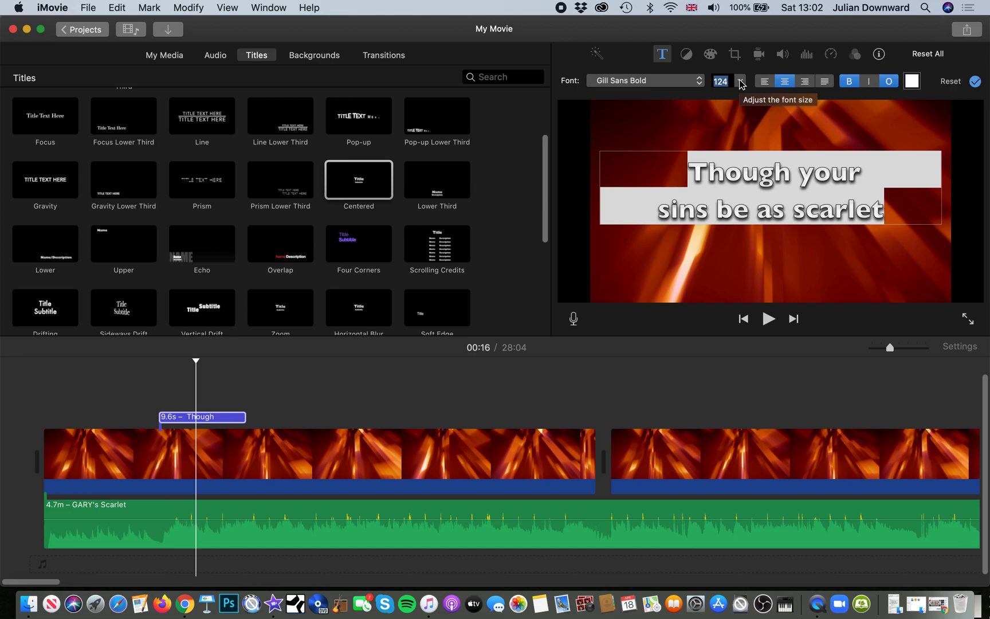
{"action": "left_click", "coordinate": [210, 395]}
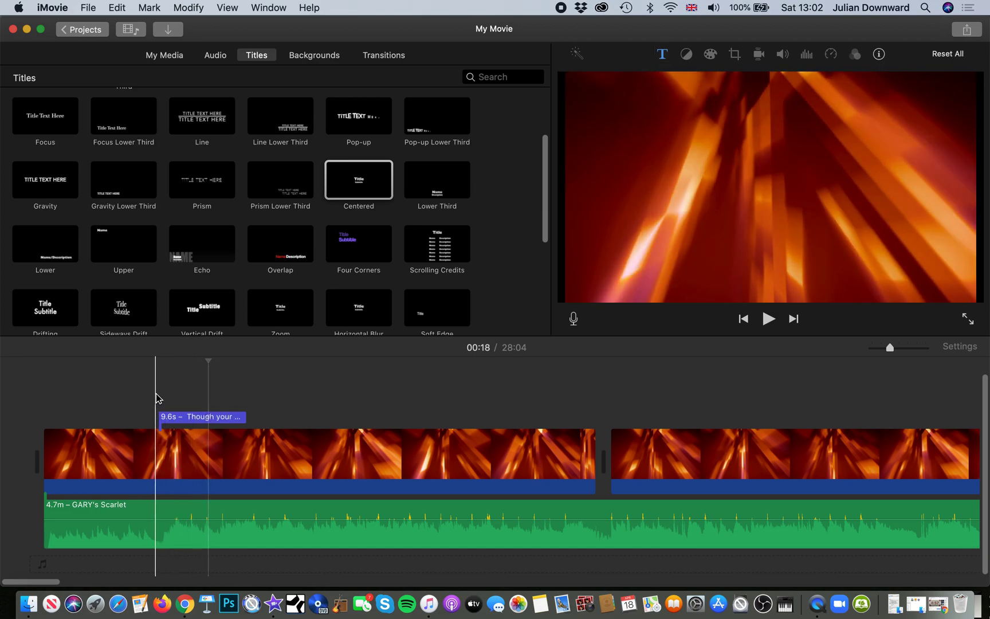
Step: Play the titled passage against the song and extend the title's duration to 11.5 seconds to cover the lyric
{"action": "left_click", "coordinate": [152, 404]}
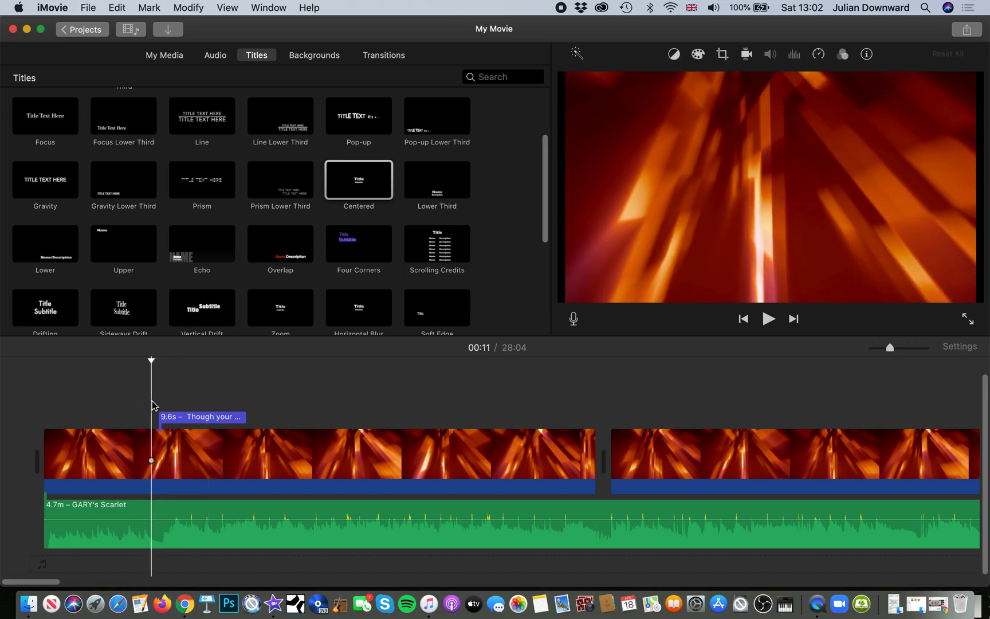
{"action": "key", "text": "space"}
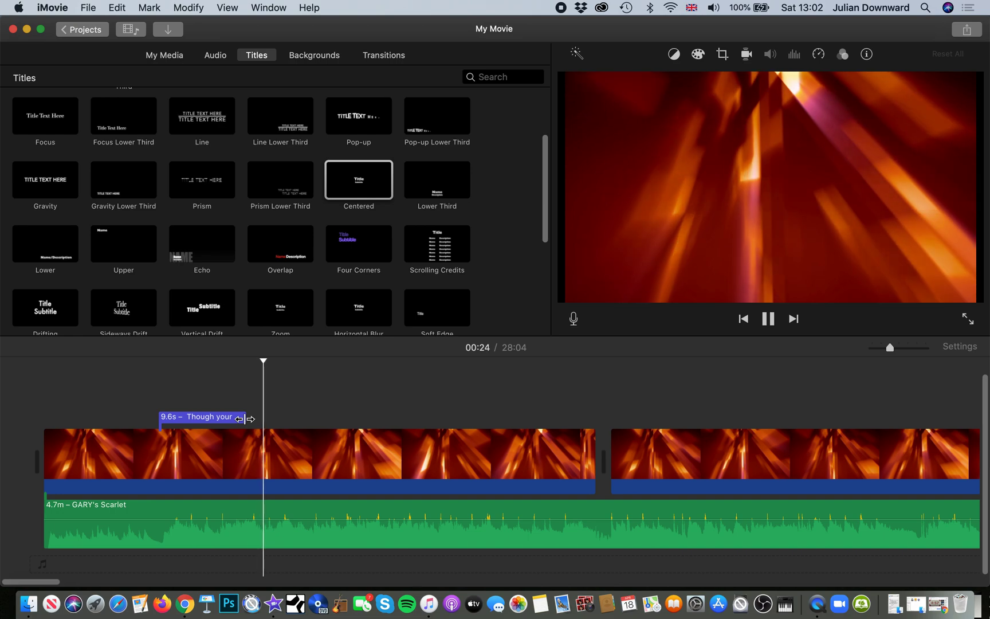
{"action": "left_click_drag", "start_coordinate": [246, 422], "coordinate": [264, 422]}
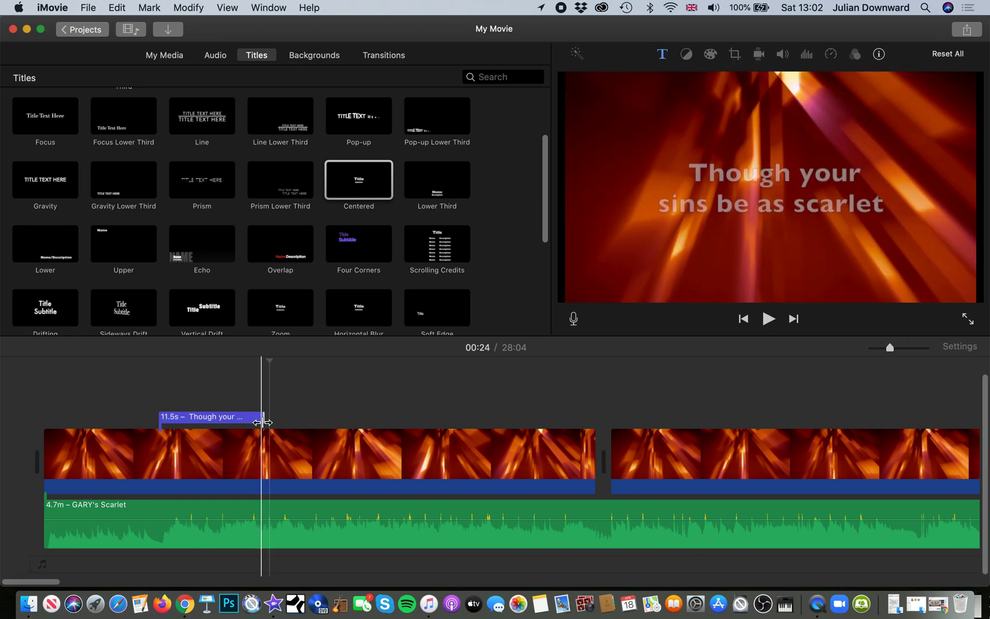
{"action": "left_click", "coordinate": [222, 426]}
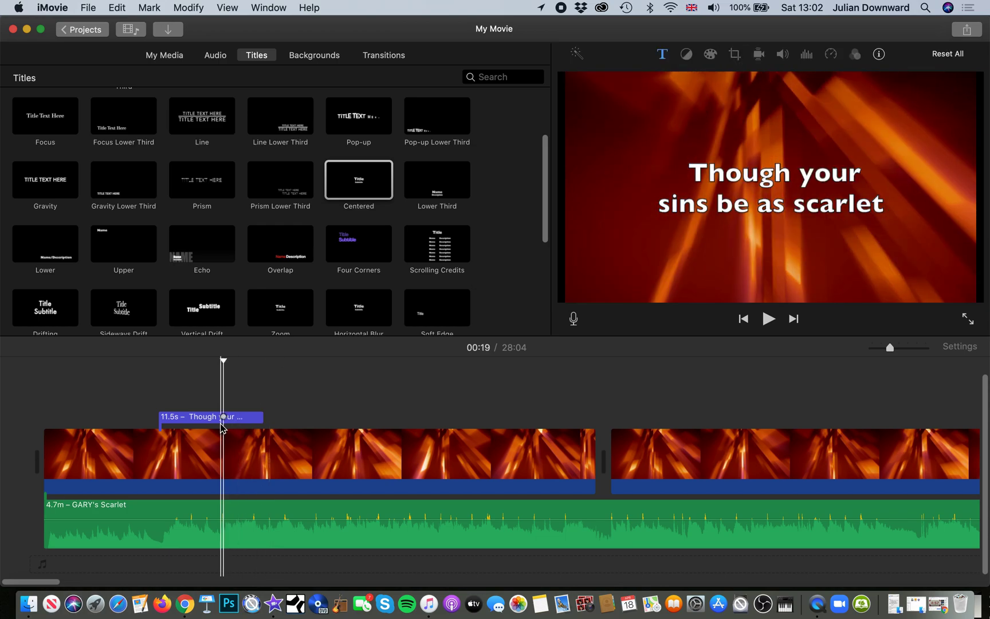
Step: Copy the "Though your sins be as scarlet" title, paste it directly after the original, and play across the join
{"action": "left_click", "coordinate": [211, 420]}
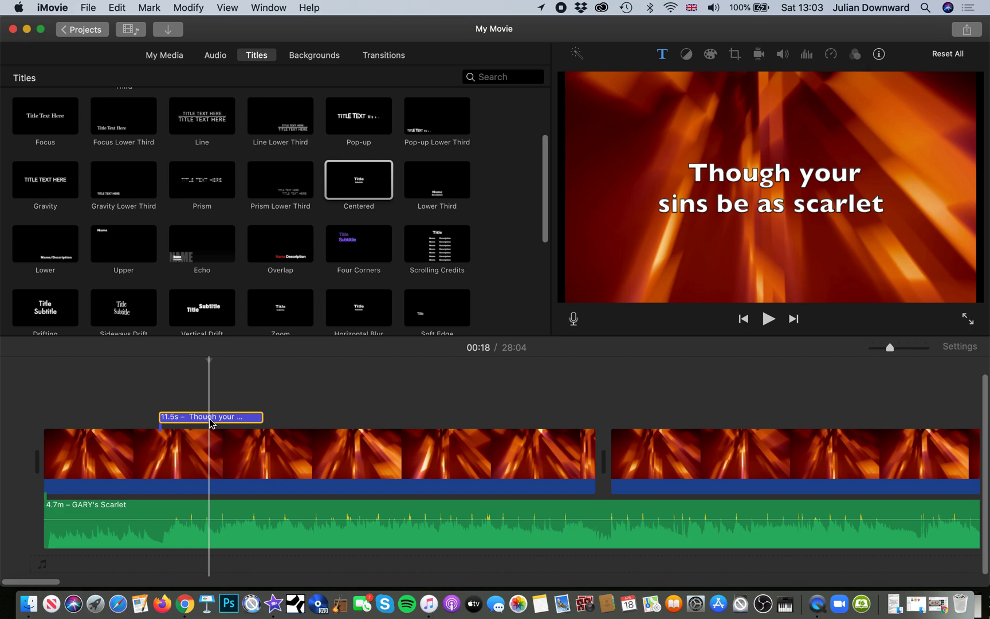
{"action": "left_click", "coordinate": [267, 410]}
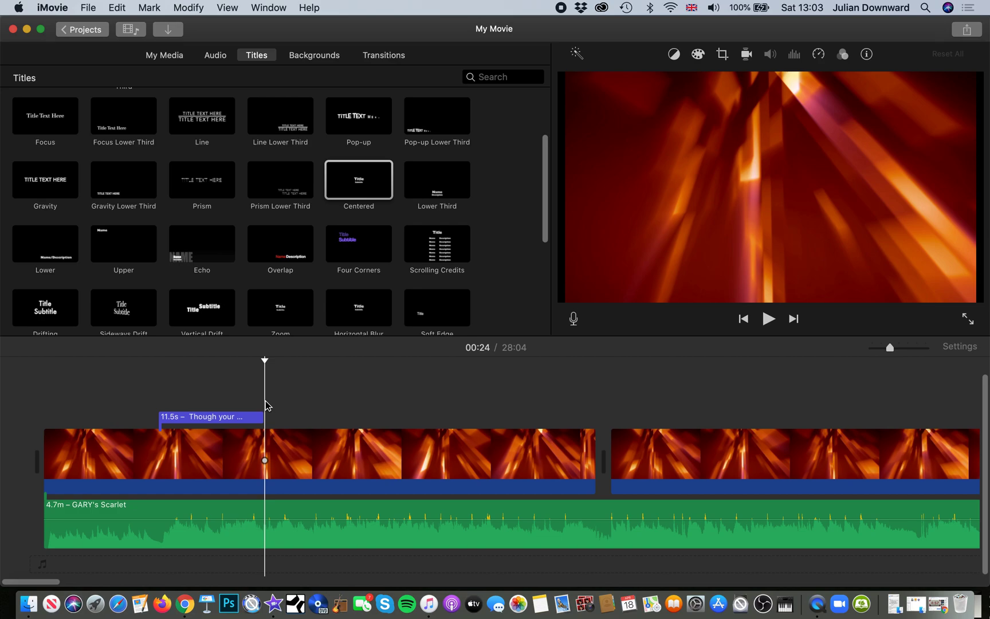
{"action": "key", "text": "super+v"}
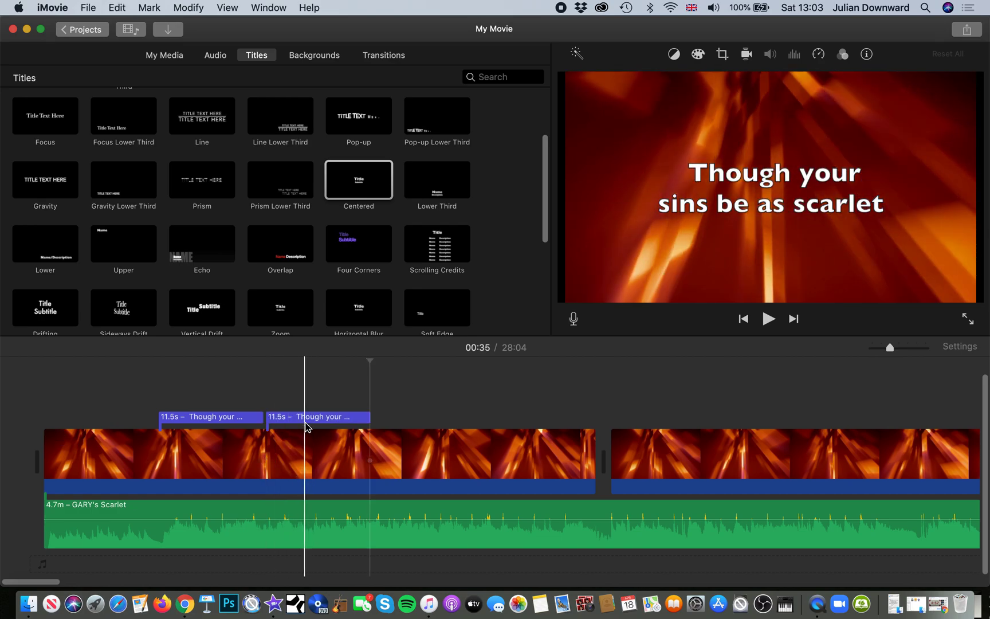
{"action": "left_click", "coordinate": [304, 422]}
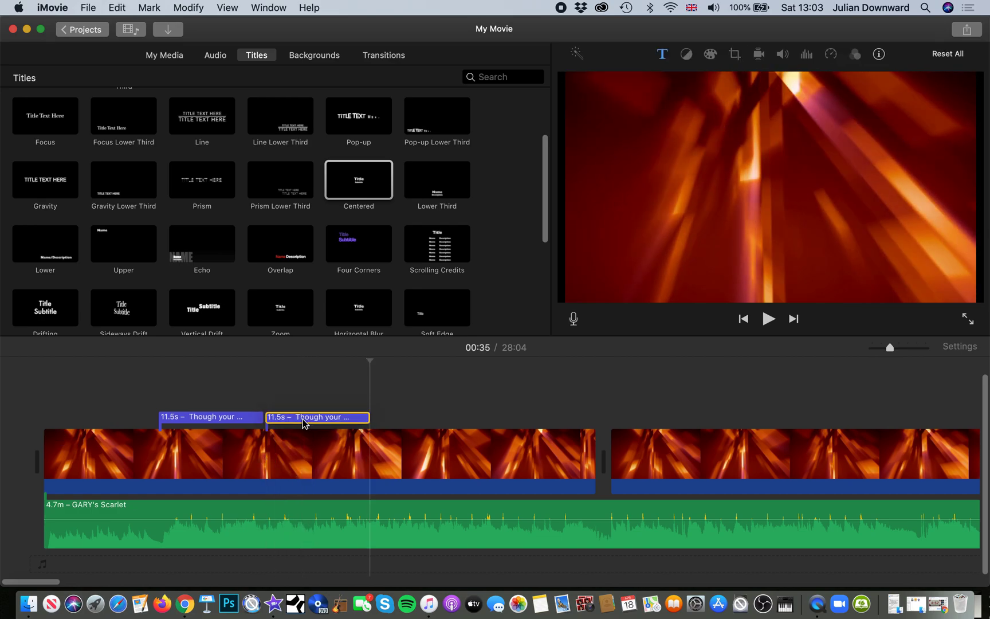
{"action": "left_click_drag", "start_coordinate": [304, 423], "coordinate": [301, 423]}
{"action": "key", "text": "space"}
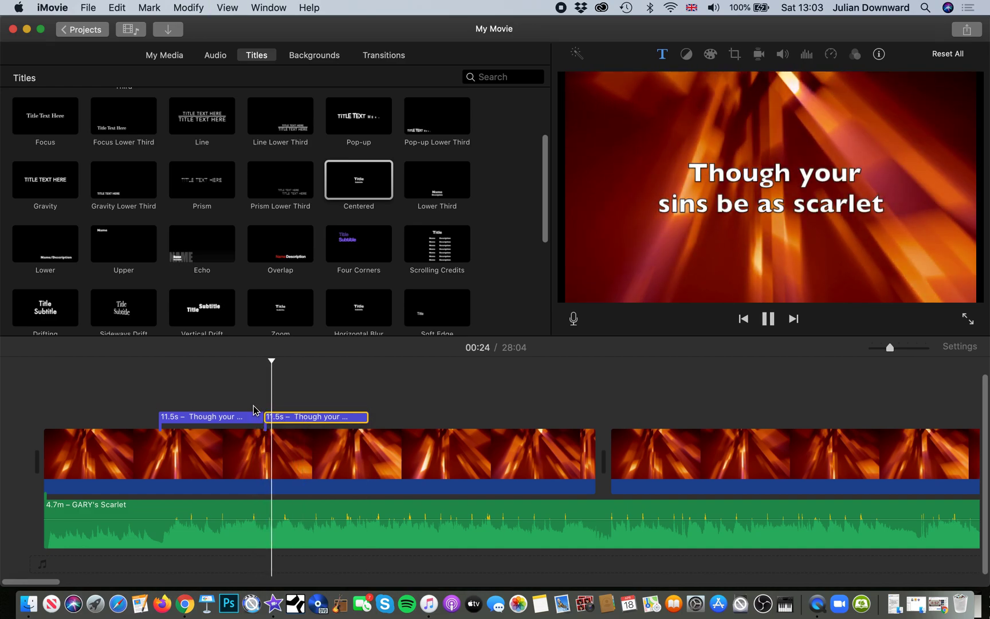
Step: Replace the second title's text with "they shall be as white as snow", broken into two lines after "be"
{"action": "left_click", "coordinate": [302, 420]}
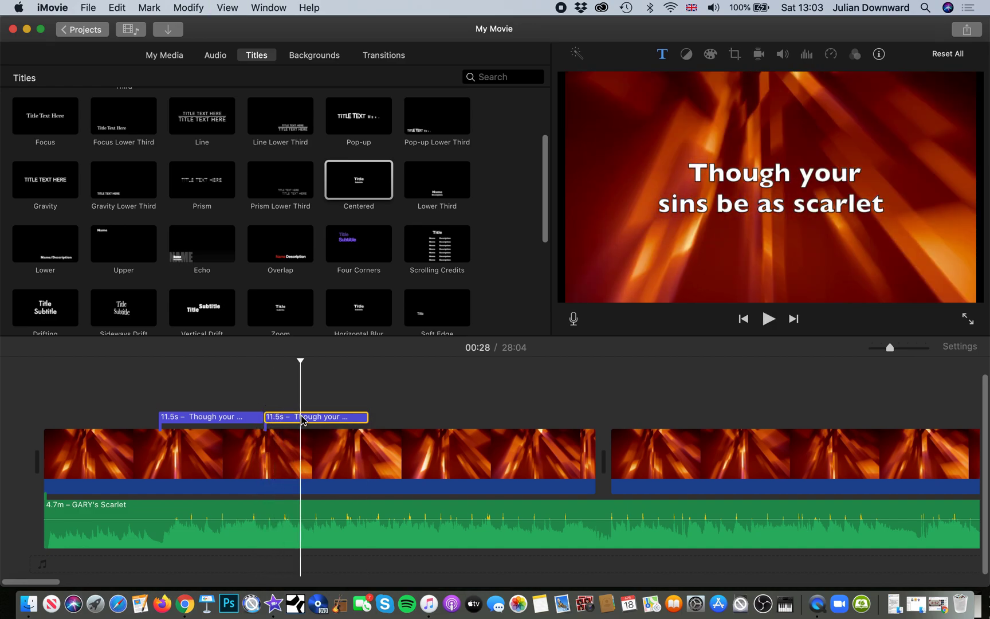
{"action": "left_click", "coordinate": [746, 160]}
{"action": "left_click", "coordinate": [692, 172]}
{"action": "double_click", "coordinate": [692, 172]}
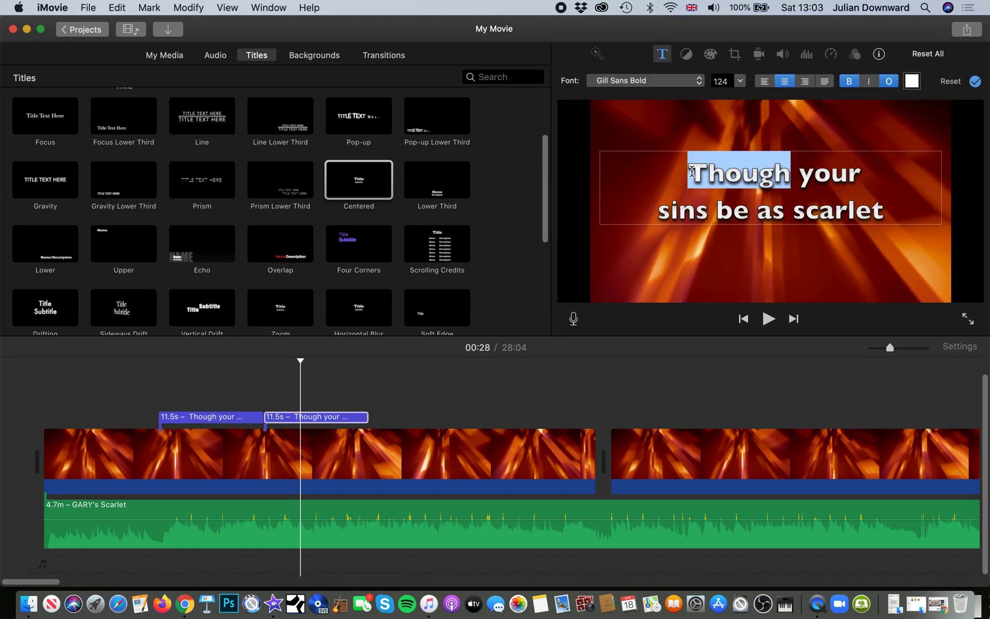
{"action": "key", "text": "super+a"}
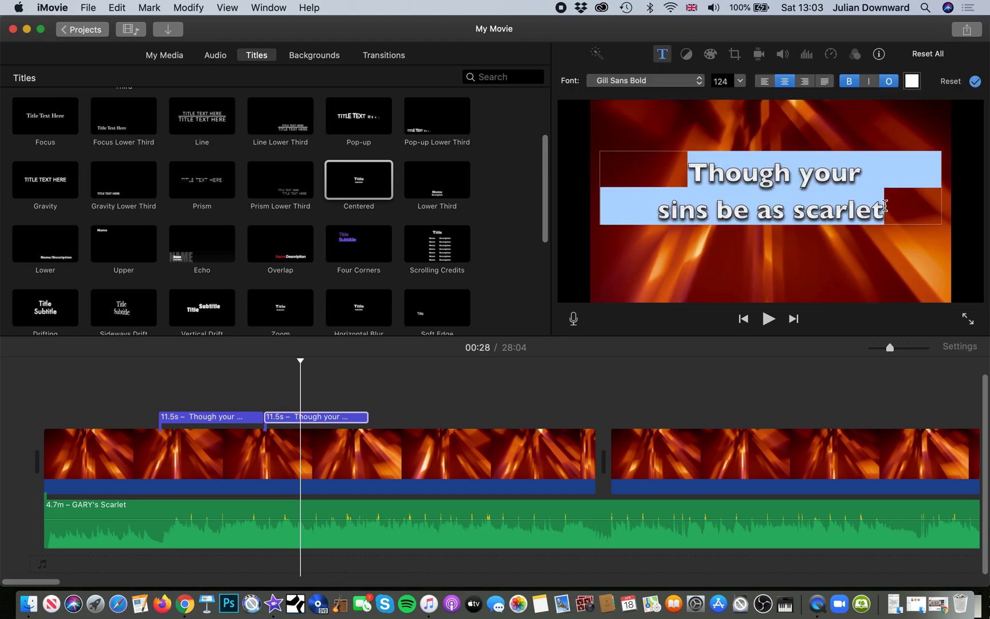
{"action": "type", "text": "they sh"}
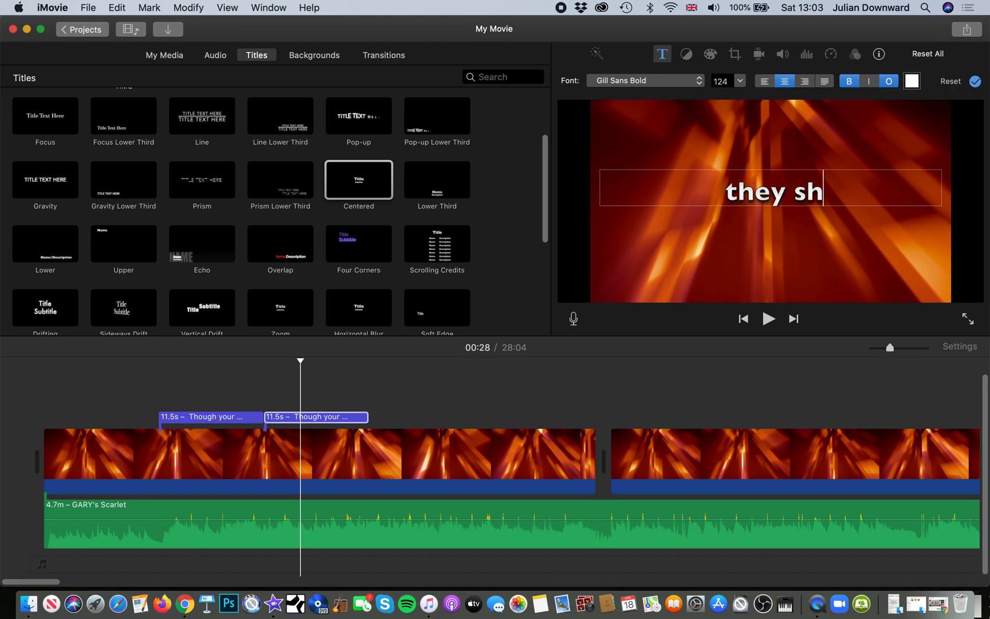
{"action": "type", "text": "all be as wh"}
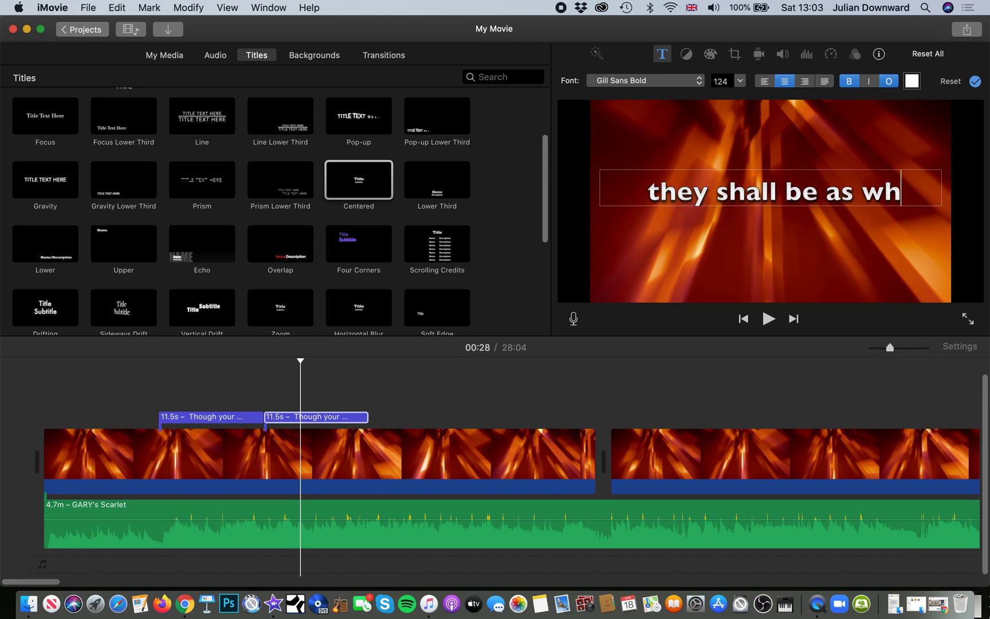
{"action": "type", "text": "ite as snow"}
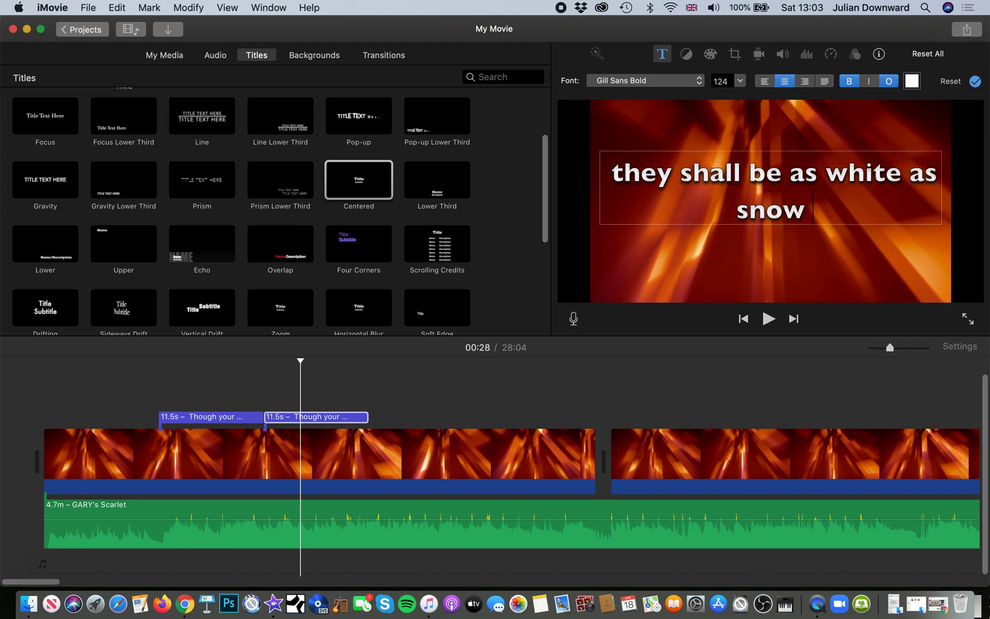
{"action": "left_click", "coordinate": [793, 177]}
{"action": "key", "text": "Return"}
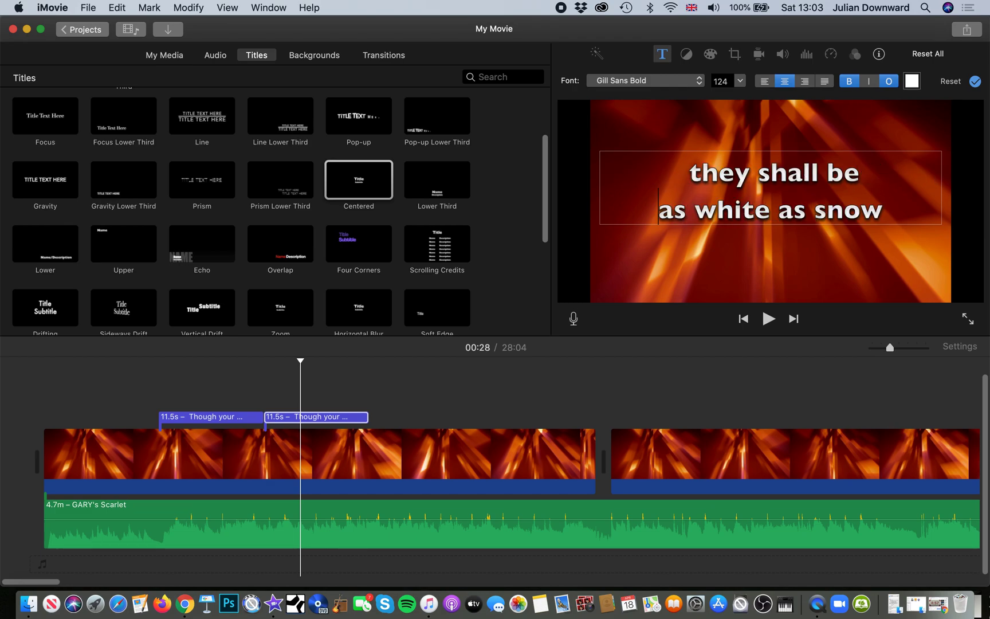
Step: Play the second title against the song and split it into 5.8-second and 5.6-second parts where its lyric ends
{"action": "left_click", "coordinate": [304, 395]}
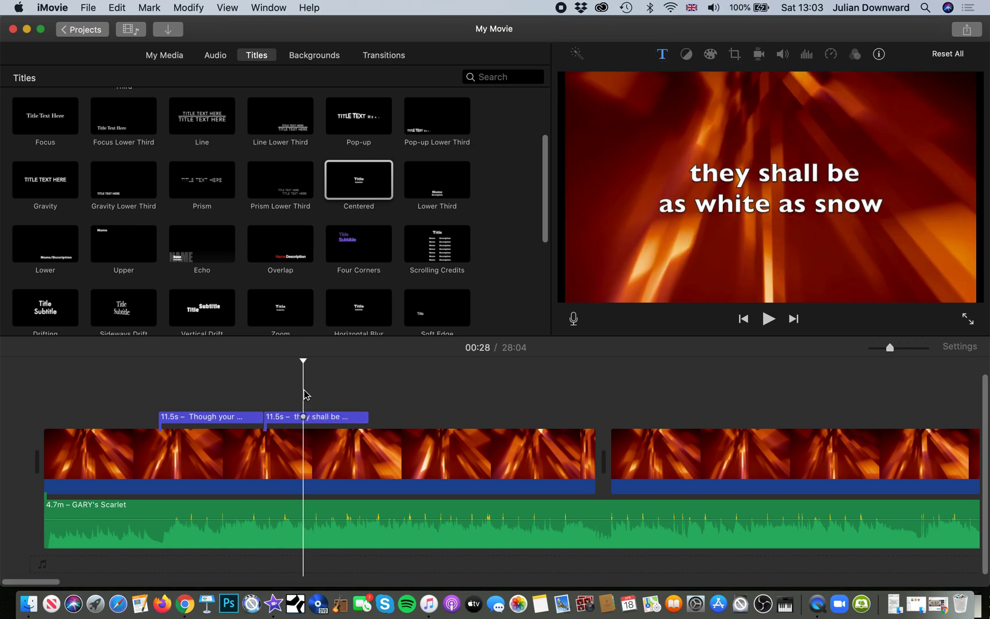
{"action": "key", "text": "space"}
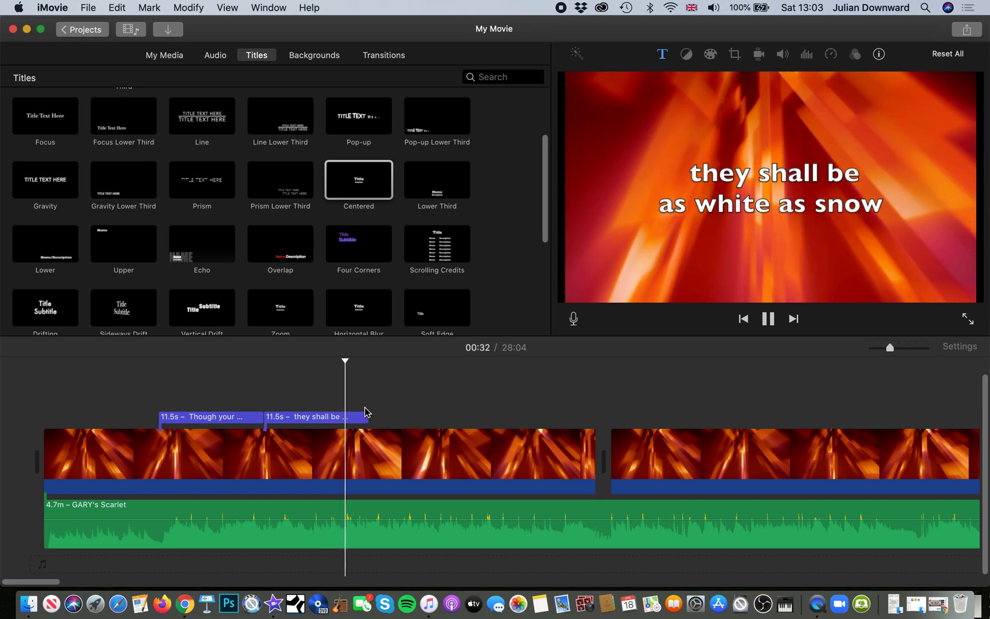
{"action": "key", "text": "space"}
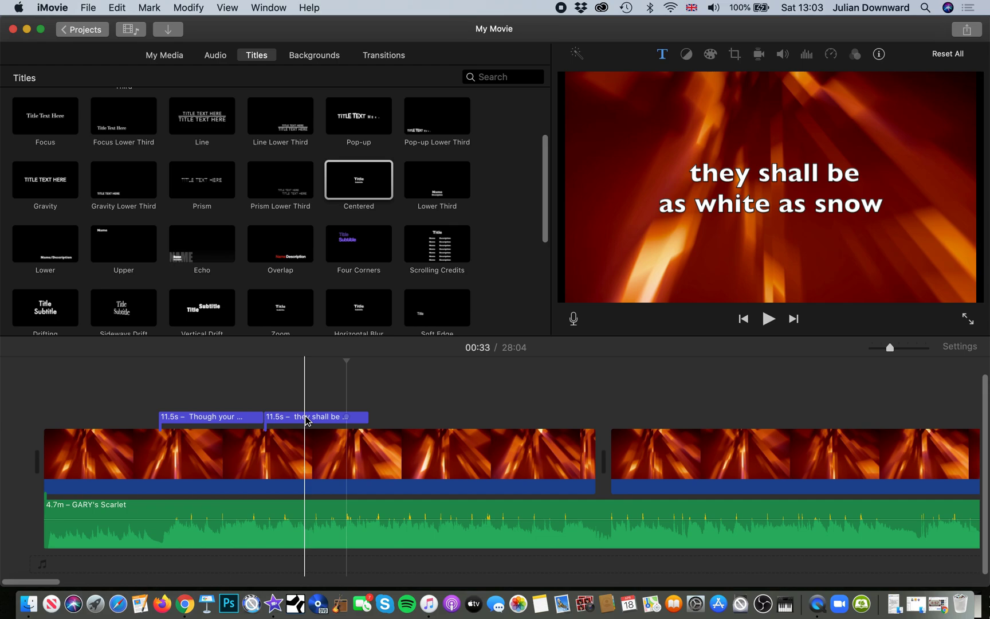
{"action": "key", "text": "space"}
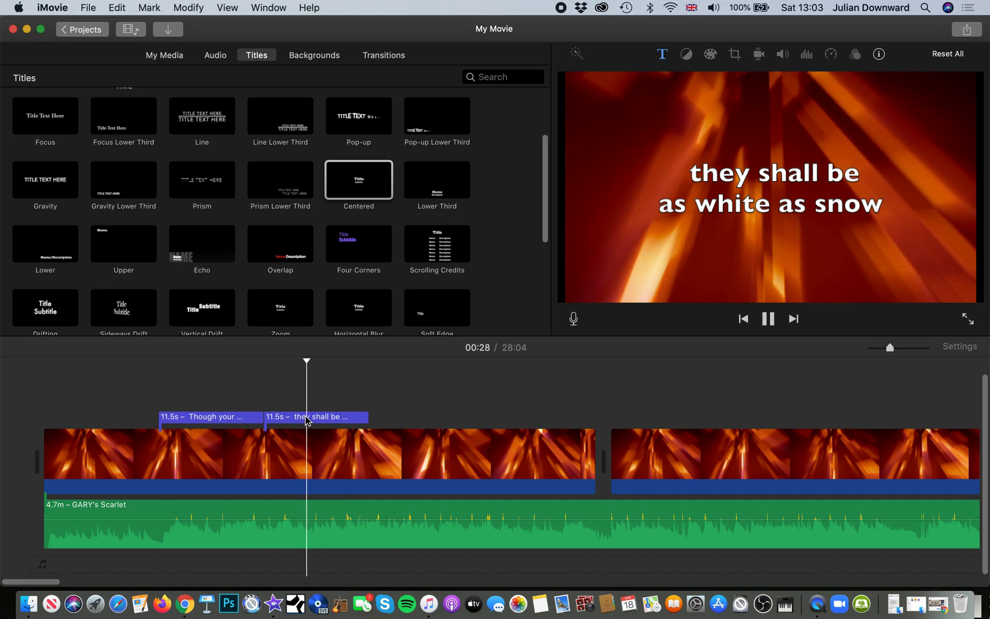
{"action": "key", "text": "space"}
{"action": "key", "text": "space"}
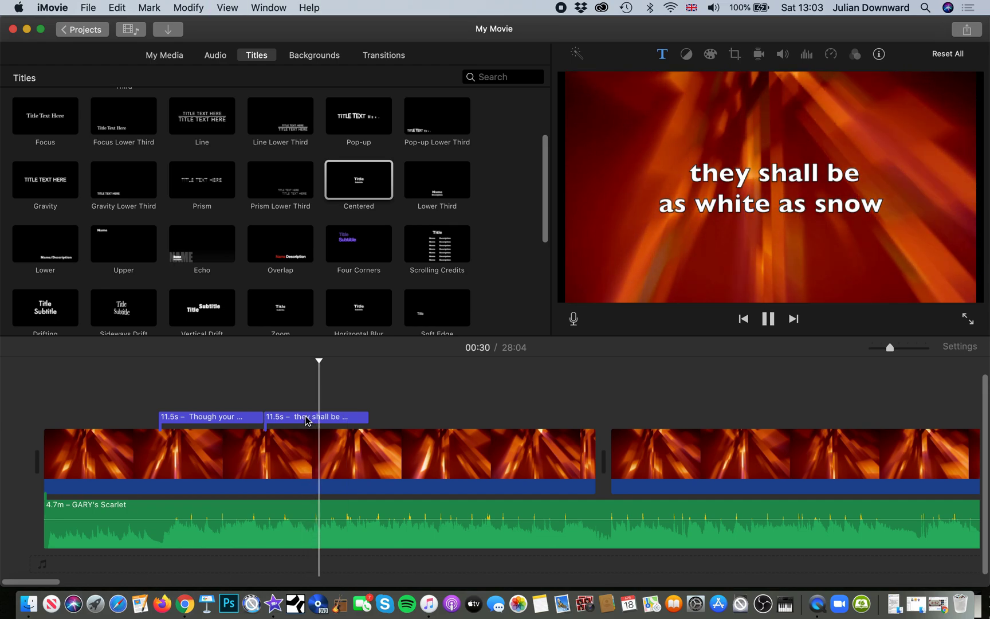
{"action": "left_click", "coordinate": [305, 404]}
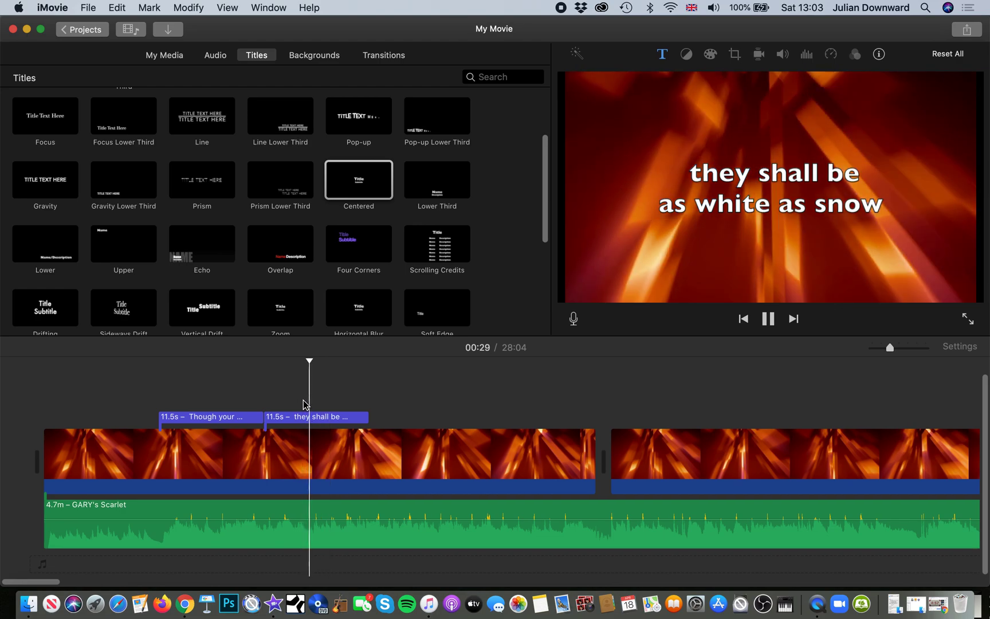
{"action": "key", "text": "space"}
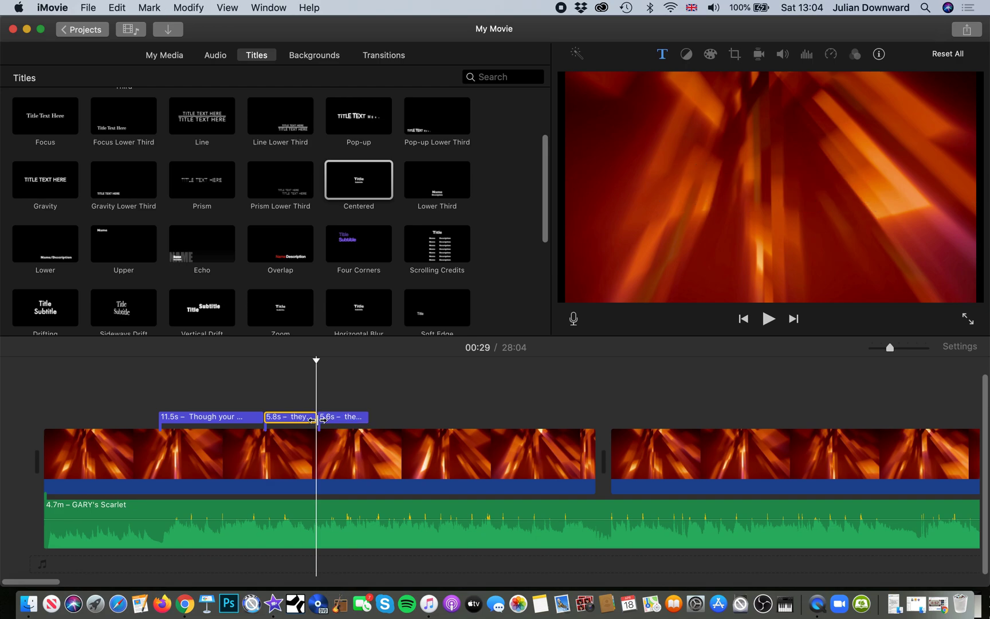
Step: Play the third title's passage to hear its lyric and extend the title's duration to 7.4 seconds
{"action": "double_click", "coordinate": [334, 424]}
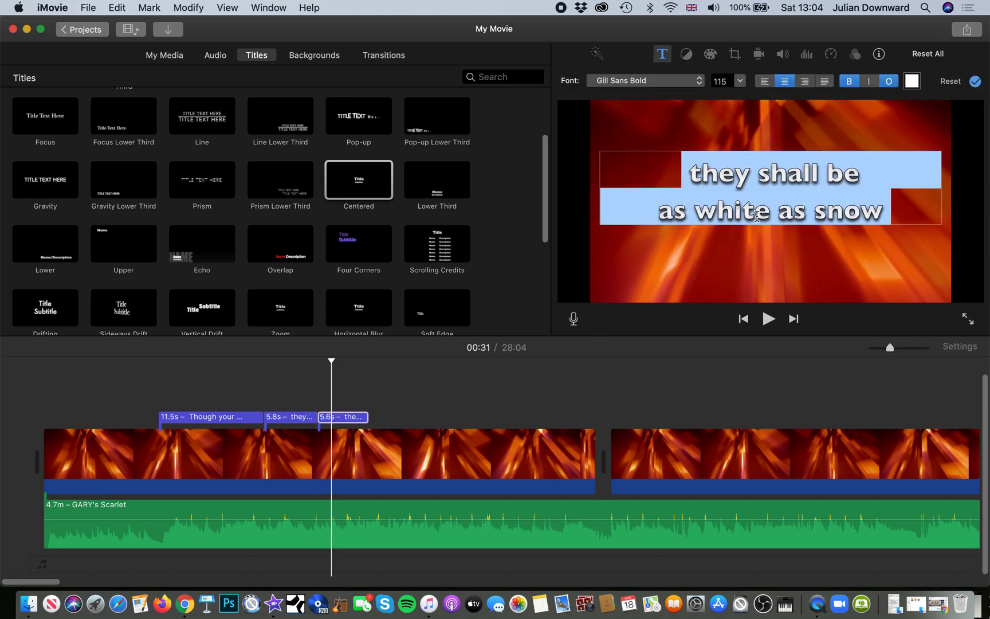
{"action": "key", "text": "space"}
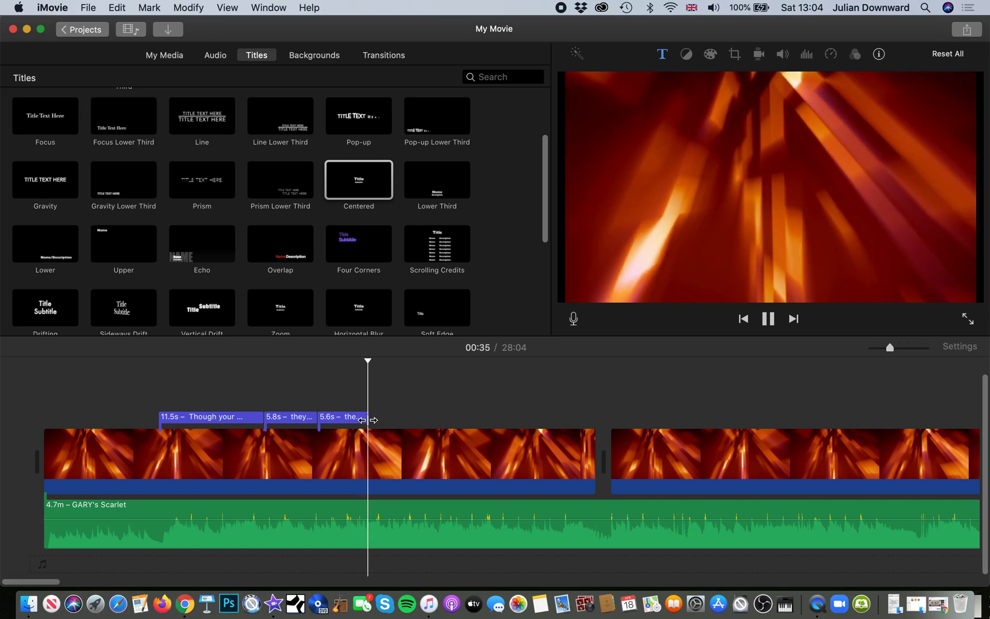
{"action": "key", "text": "space"}
{"action": "left_click_drag", "start_coordinate": [370, 420], "coordinate": [382, 420]}
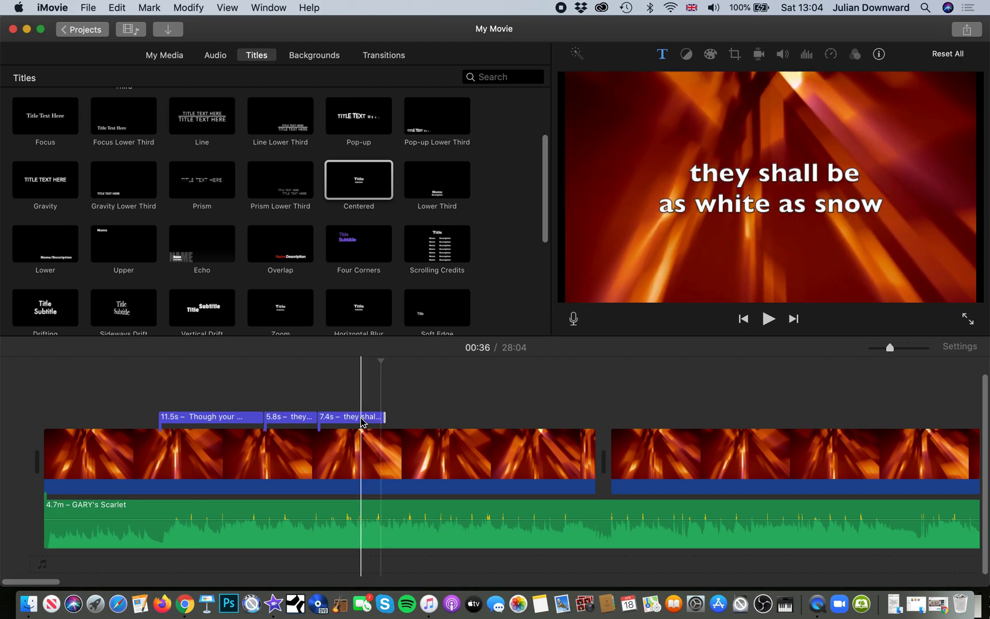
Step: Replace the third title's text with "He removes your sin so far that", broken after "removes", and play it against the song
{"action": "left_click", "coordinate": [356, 417]}
{"action": "left_click", "coordinate": [770, 190]}
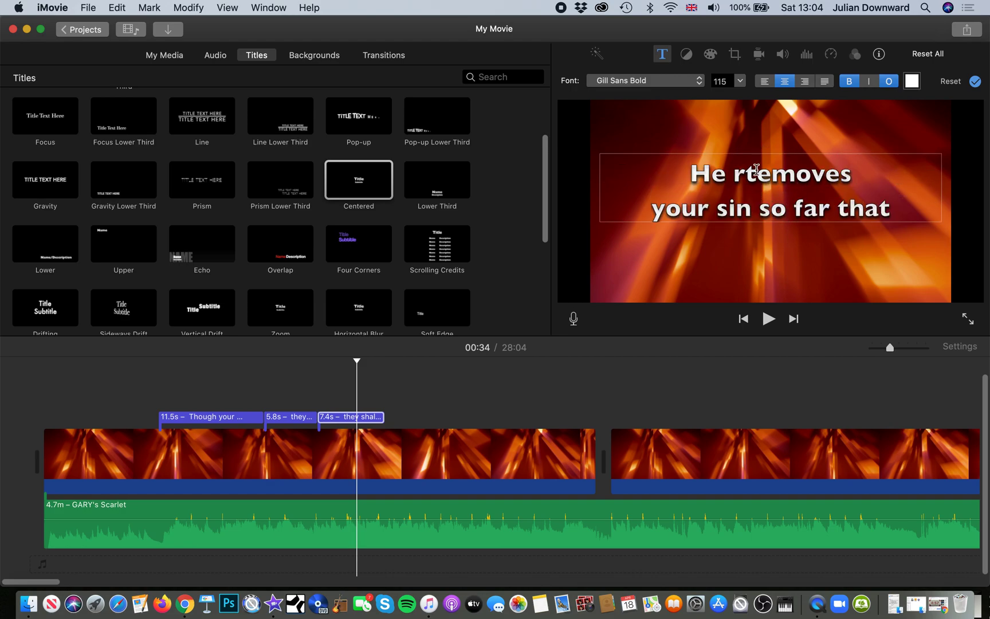
{"action": "left_click", "coordinate": [319, 399]}
{"action": "key", "text": "space"}
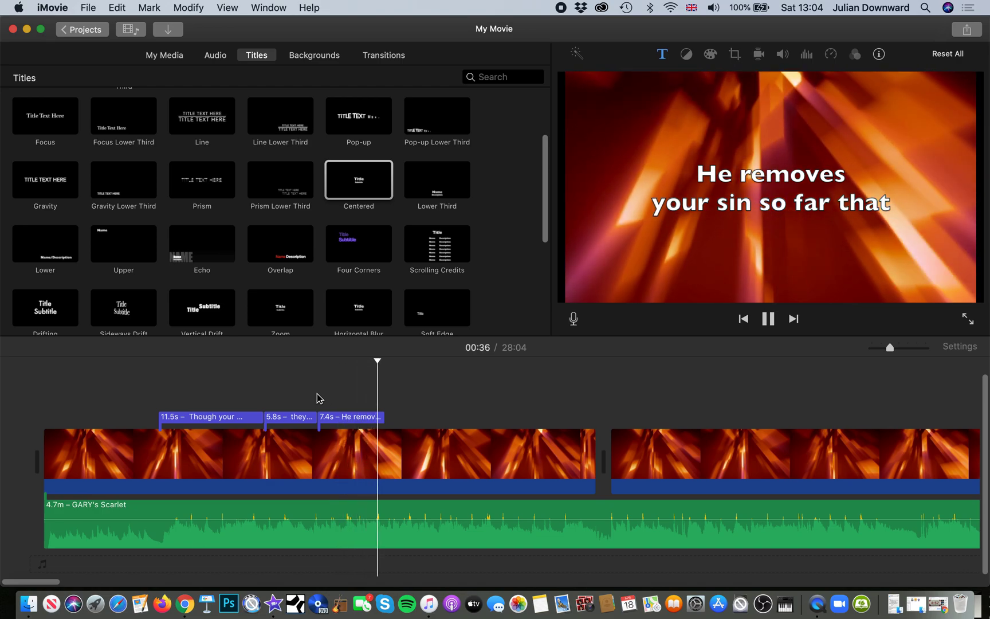
{"action": "key", "text": "space"}
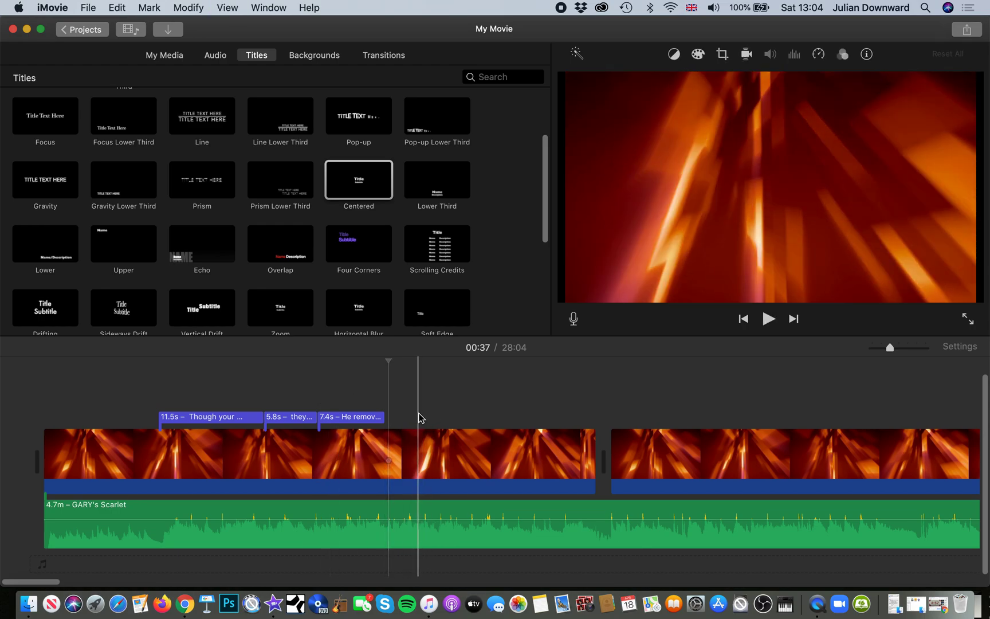
Step: Shift the "He removes" title slightly later in the timeline and extend the preceding title to 6.1 seconds to meet it
{"action": "mouse_move", "coordinate": [350, 423]}
{"action": "left_mouse_down"}
{"action": "mouse_move", "coordinate": [403, 421]}
{"action": "mouse_move", "coordinate": [336, 419]}
{"action": "left_mouse_up"}
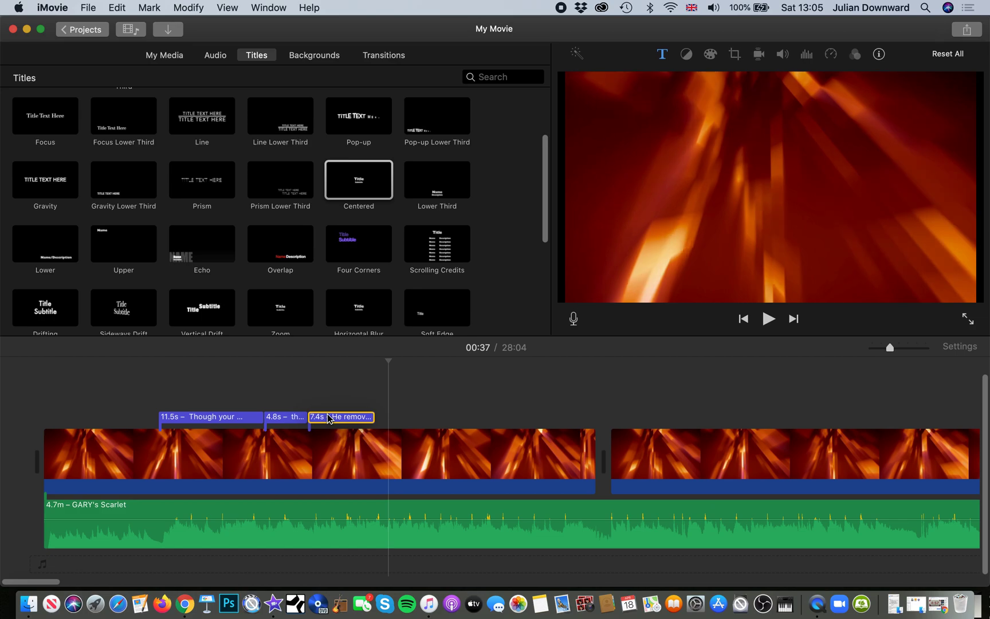
{"action": "left_click_drag", "start_coordinate": [329, 419], "coordinate": [342, 419]}
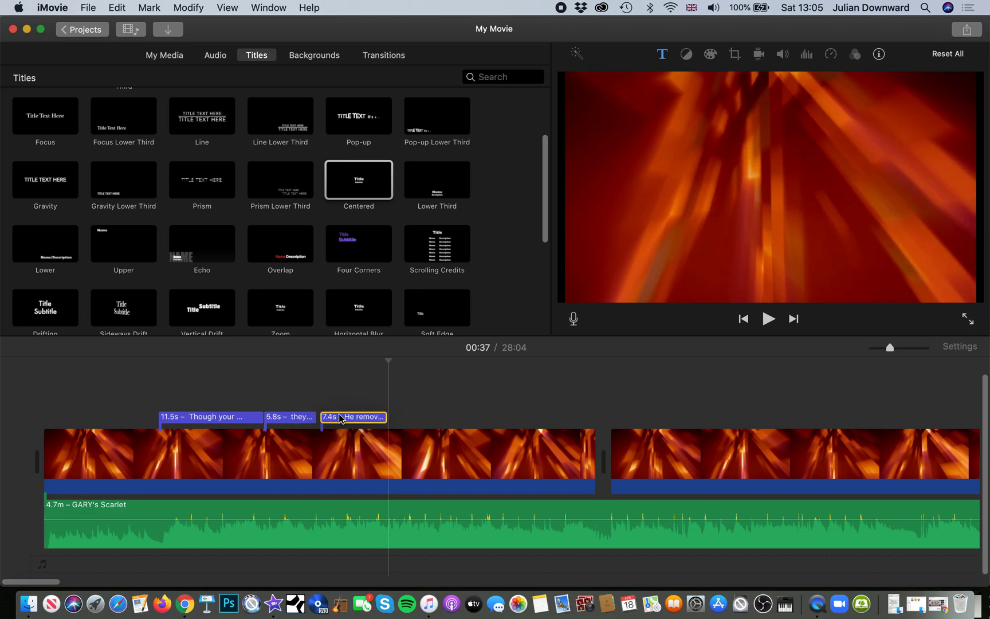
{"action": "left_click", "coordinate": [298, 419]}
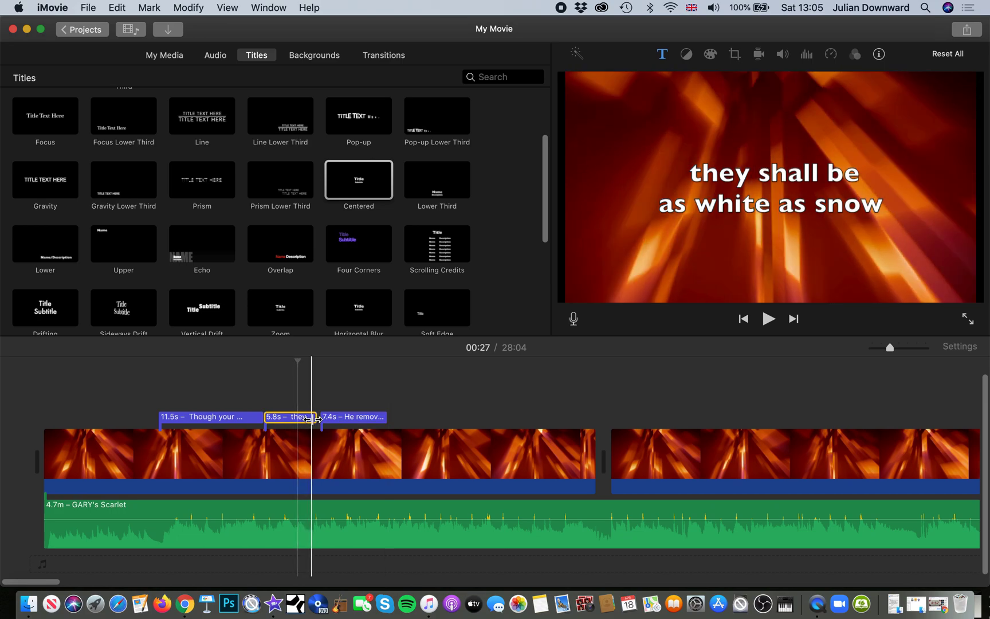
{"action": "mouse_move", "coordinate": [314, 419]}
{"action": "left_mouse_down"}
{"action": "mouse_move", "coordinate": [324, 418]}
{"action": "mouse_move", "coordinate": [314, 421]}
{"action": "left_mouse_up"}
Step: Try slowing the first background clip to 25% and 50% speed during playback, and undo the speed changes
{"action": "left_click", "coordinate": [304, 469]}
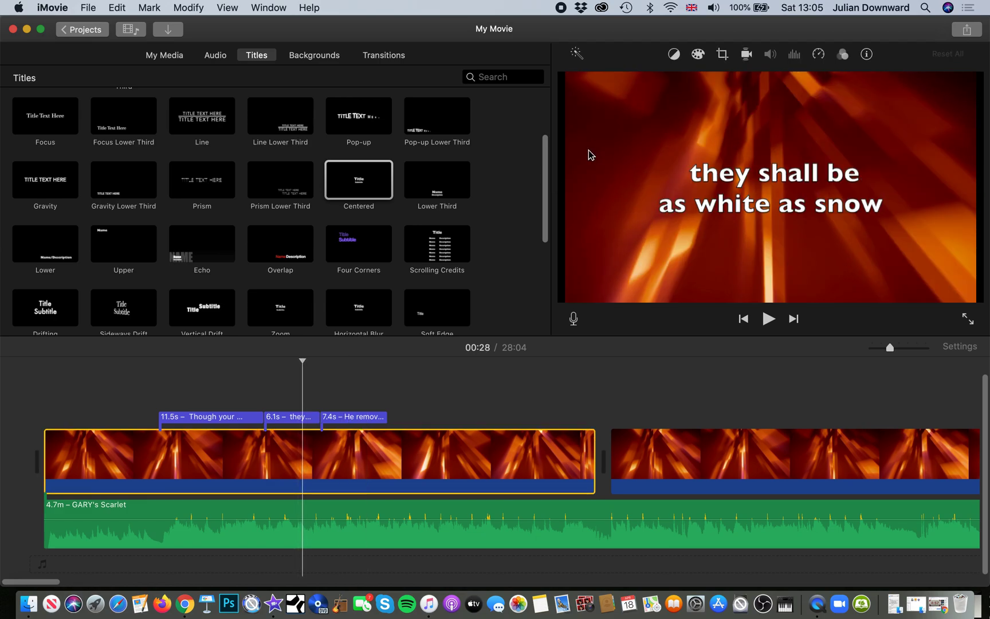
{"action": "left_click", "coordinate": [819, 55]}
{"action": "left_click", "coordinate": [654, 84]}
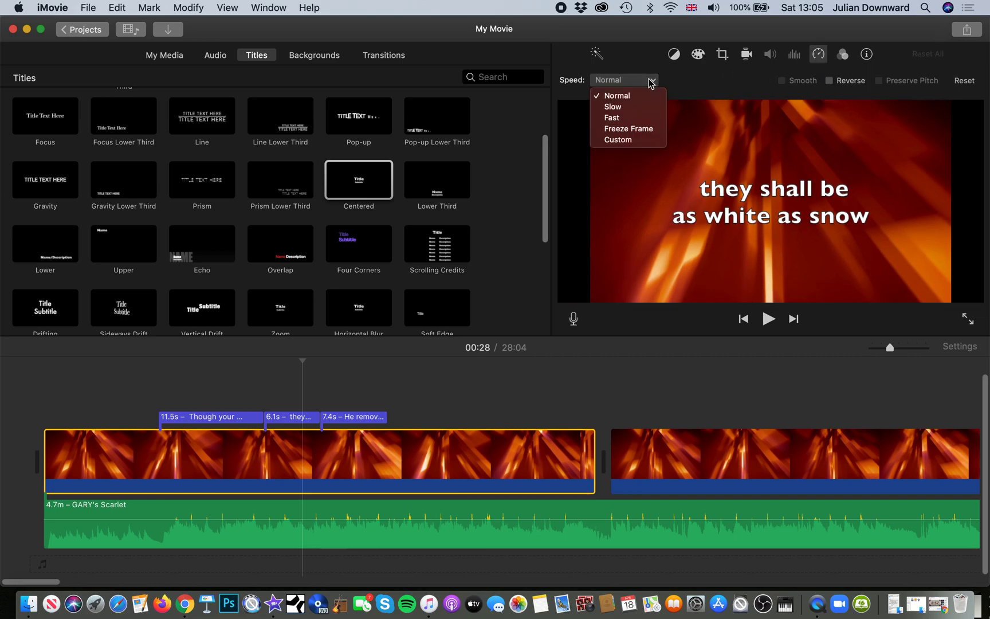
{"action": "left_click", "coordinate": [613, 106]}
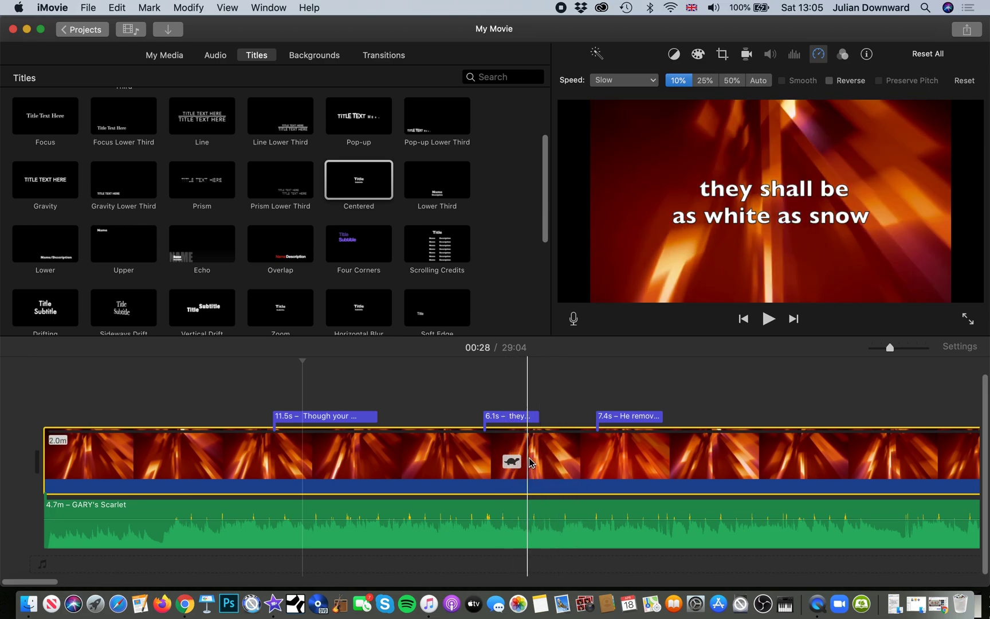
{"action": "left_click", "coordinate": [704, 81]}
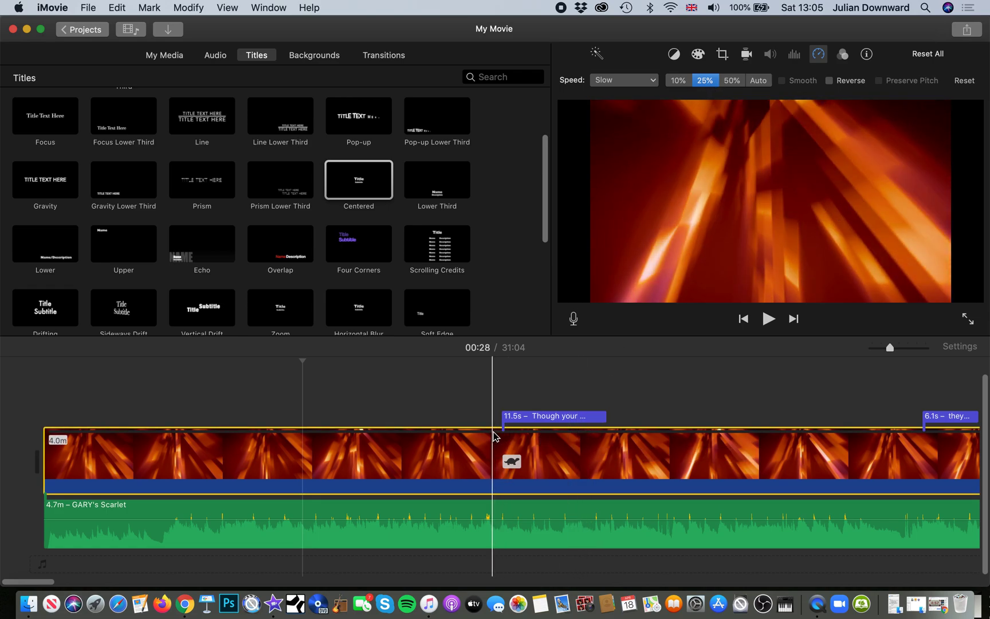
{"action": "key", "text": "space"}
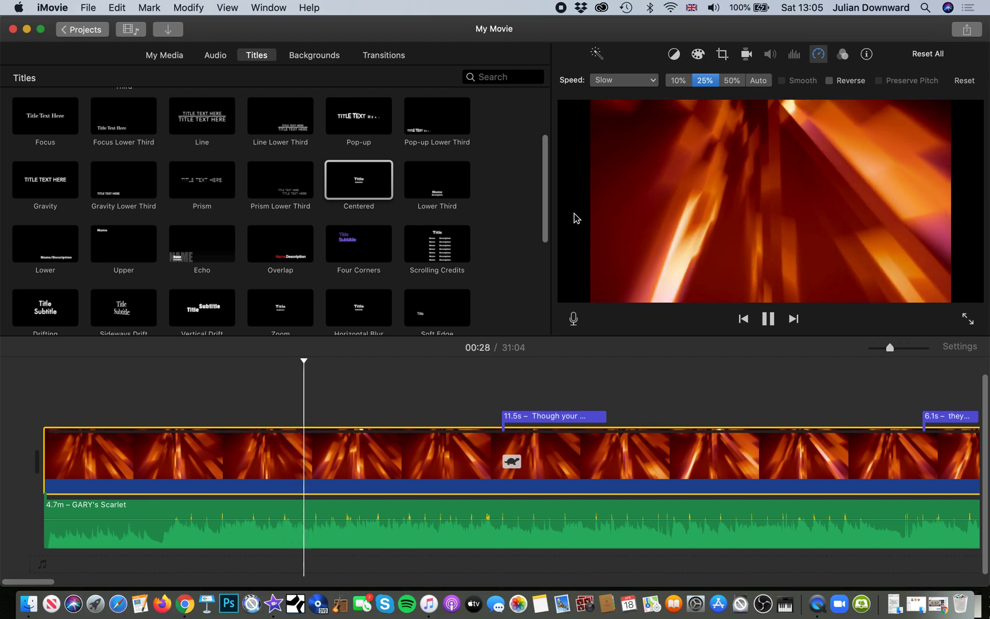
{"action": "left_click", "coordinate": [732, 81]}
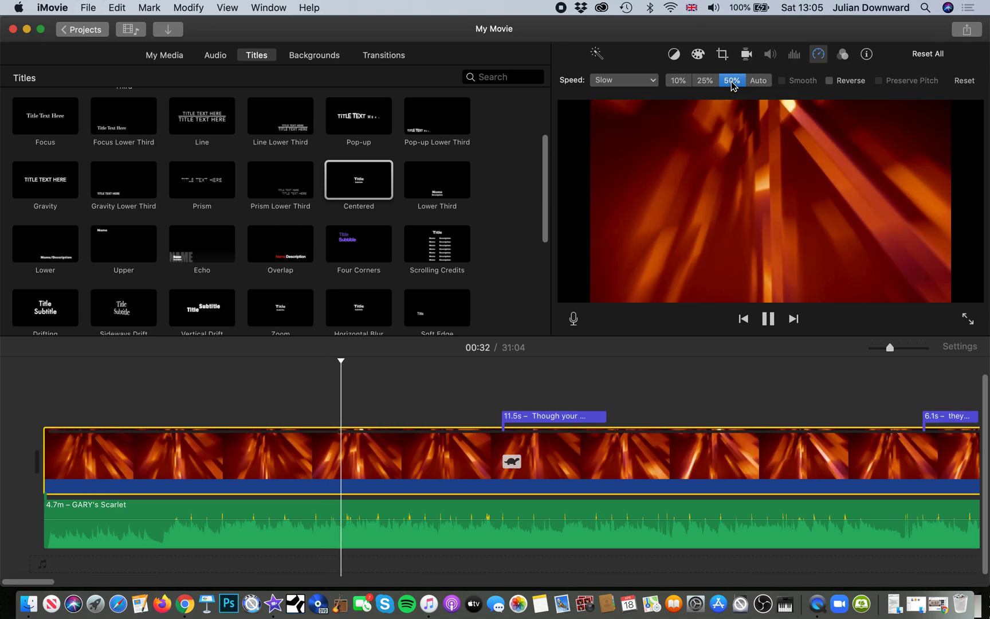
{"action": "key", "text": "super+z"}
{"action": "key", "text": "space"}
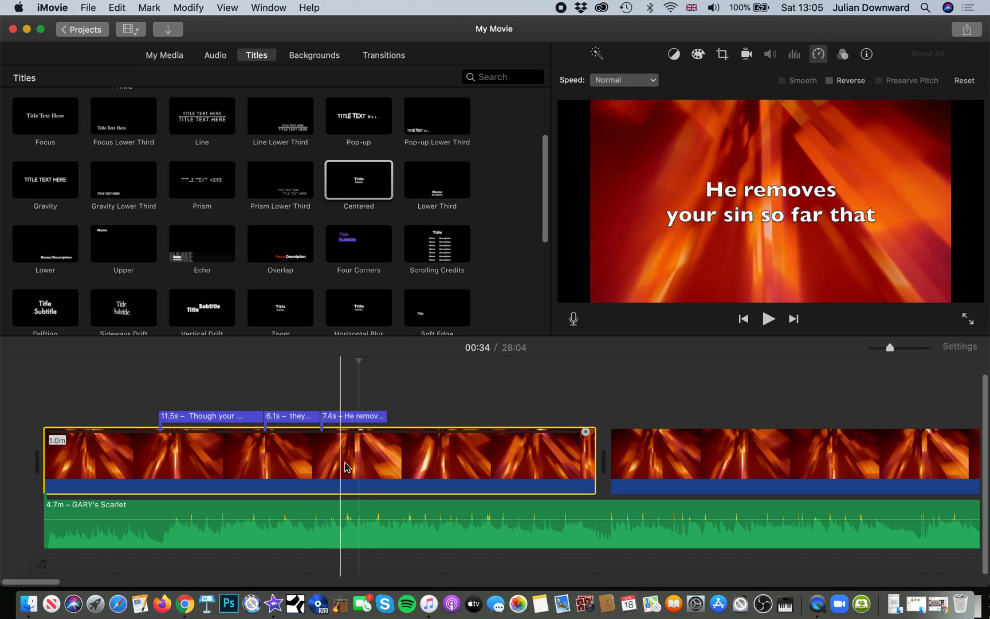
Step: Try darkening the first background clip by adjusting its brightness, contrast and highlights, and reset all its adjustments
{"action": "left_click", "coordinate": [699, 55]}
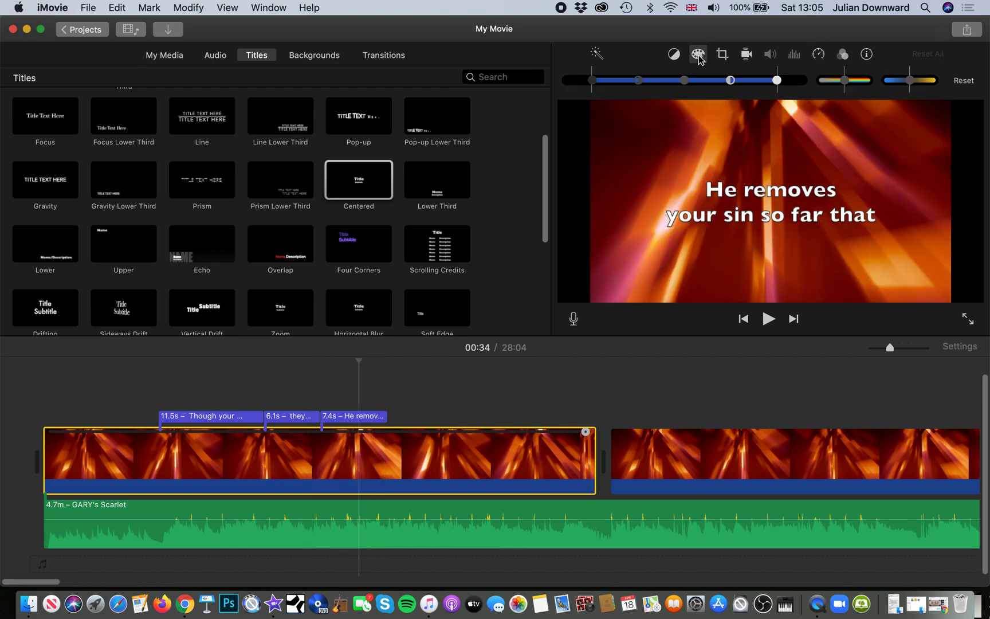
{"action": "left_click_drag", "start_coordinate": [730, 85], "coordinate": [584, 87]}
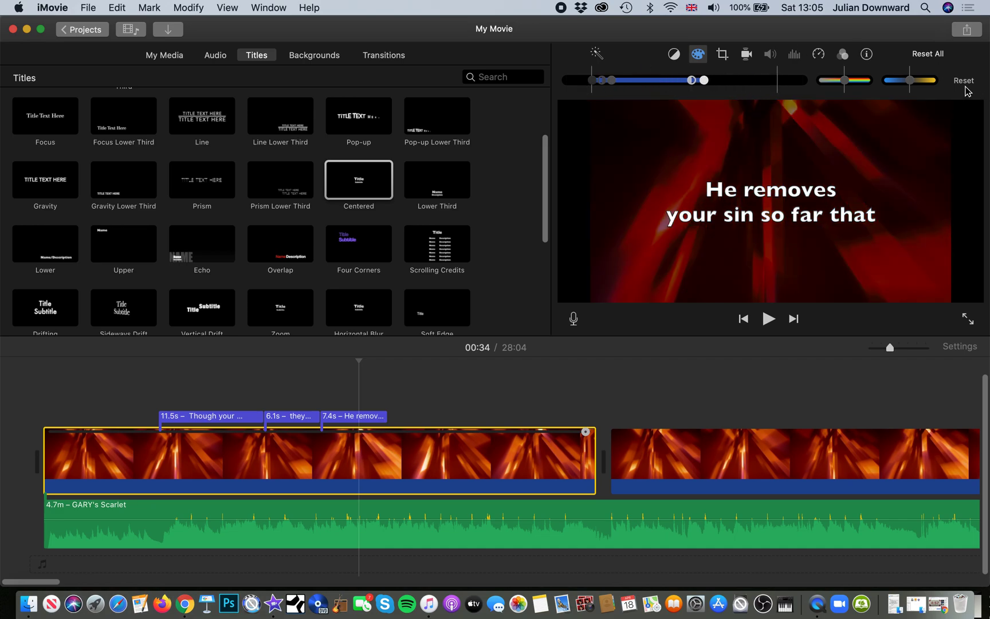
{"action": "left_click_drag", "start_coordinate": [867, 80], "coordinate": [837, 92]}
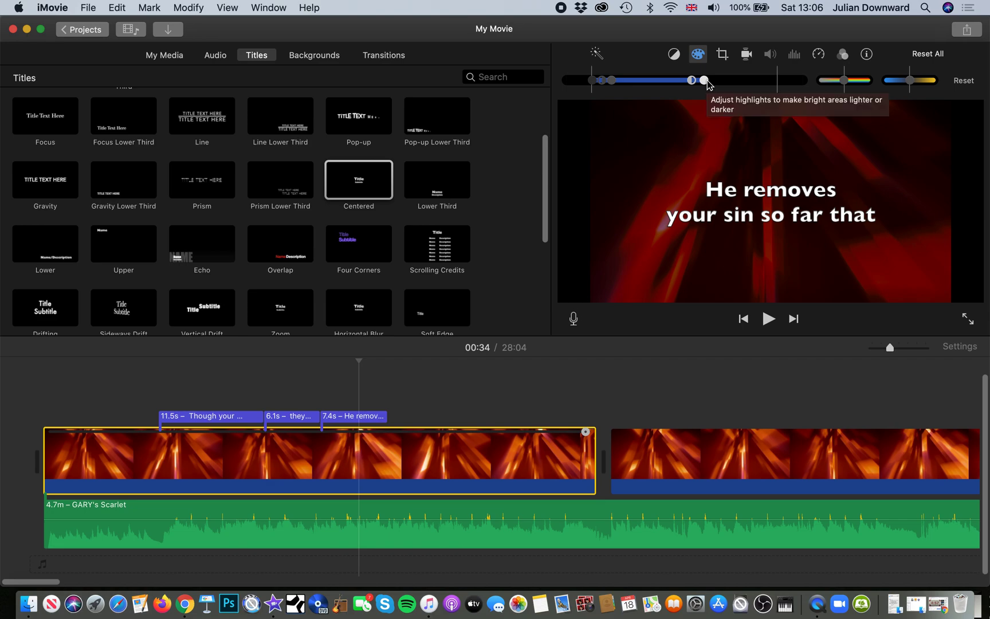
{"action": "left_click_drag", "start_coordinate": [704, 80], "coordinate": [763, 82]}
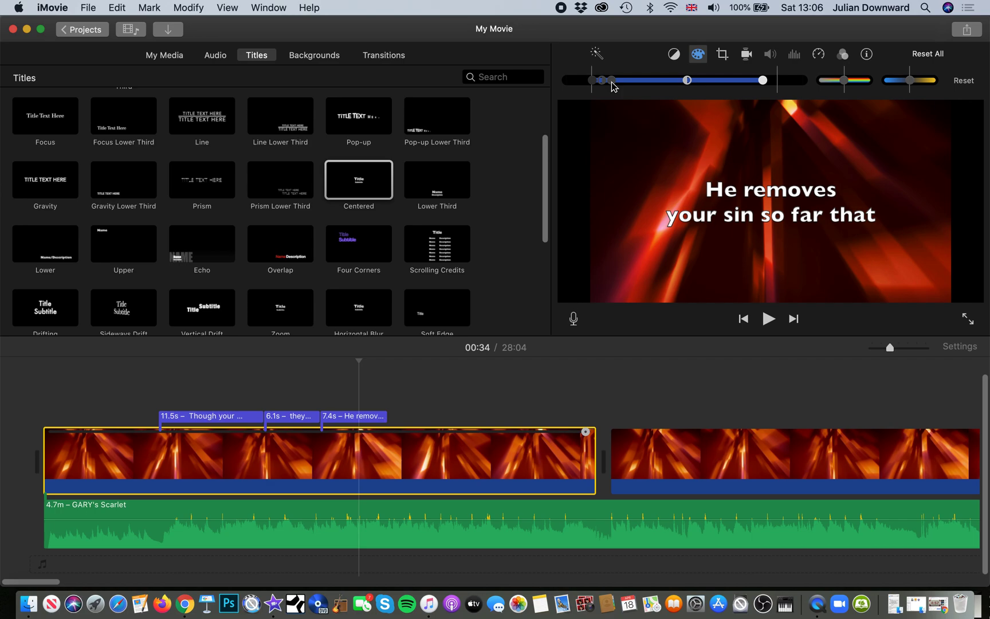
{"action": "left_click_drag", "start_coordinate": [612, 81], "coordinate": [666, 81]}
{"action": "left_click", "coordinate": [929, 54]}
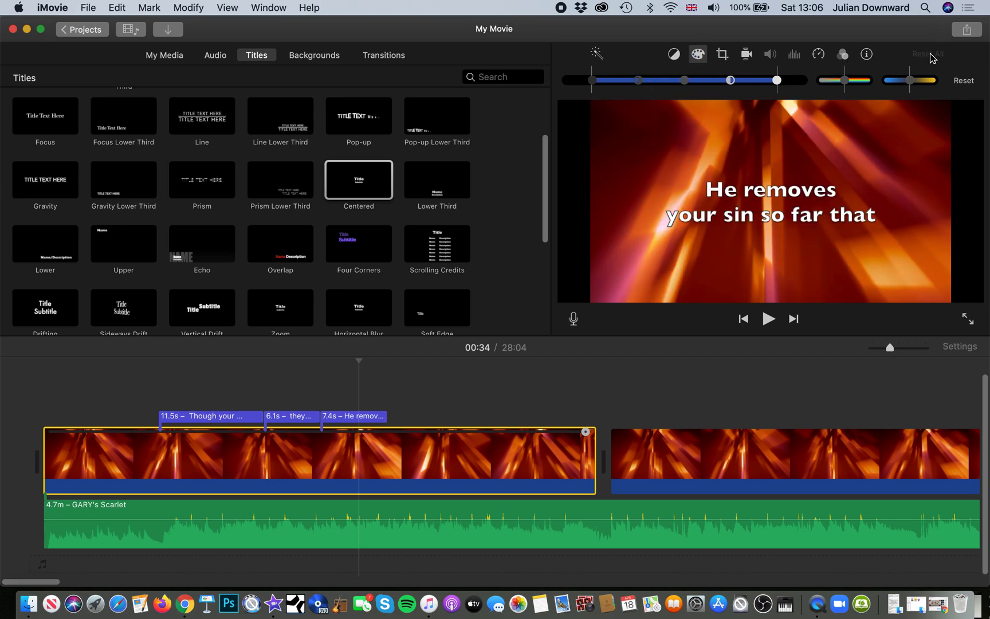
Step: Play the movie from just before the first title to past the "He removes" title to check the lyric timing
{"action": "left_click", "coordinate": [127, 411]}
{"action": "key", "text": "space"}
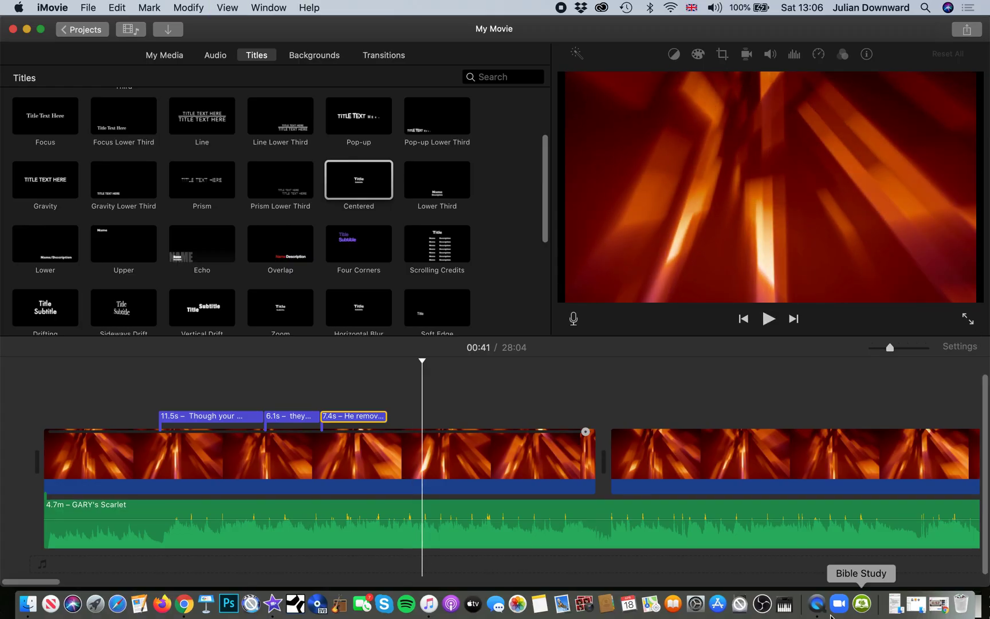
Step: Delete every repeated background clip after the first one from the timeline
{"action": "left_click", "coordinate": [661, 467]}
{"action": "key", "text": "super+z"}
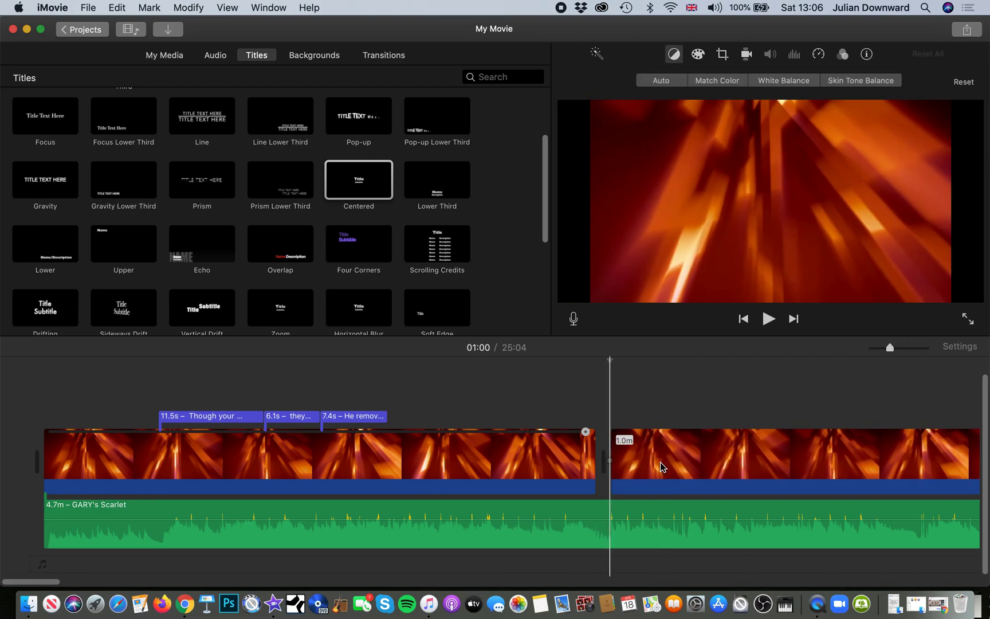
{"action": "left_click", "coordinate": [660, 462]}
{"action": "key", "text": "Delete"}
{"action": "key", "text": "super+z"}
{"action": "key", "text": "super+z"}
{"action": "key", "text": "super+z"}
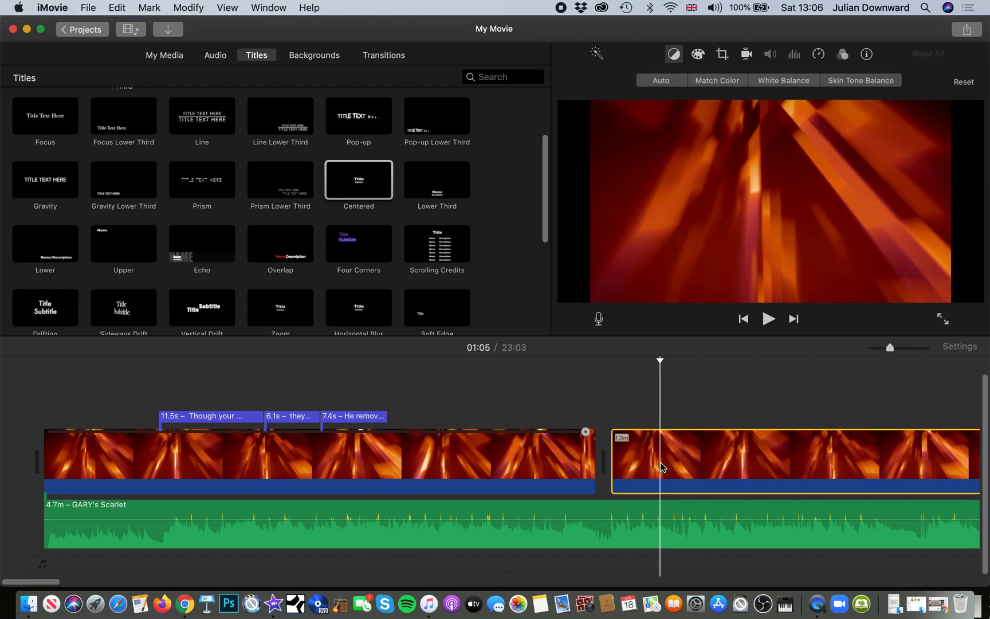
{"action": "key", "text": "super+z"}
{"action": "key", "text": "super+z"}
{"action": "key", "text": "super+z"}
{"action": "key", "text": "super+z"}
{"action": "key", "text": "super+z"}
{"action": "key", "text": "super+z"}
{"action": "key", "text": "super+z"}
{"action": "key", "text": "super+z"}
{"action": "key", "text": "super+z"}
{"action": "key", "text": "super+z"}
{"action": "key", "text": "super+z"}
{"action": "key", "text": "super+z"}
{"action": "key", "text": "super+z"}
{"action": "key", "text": "super+z"}
{"action": "key", "text": "super+z"}
{"action": "key", "text": "super+z"}
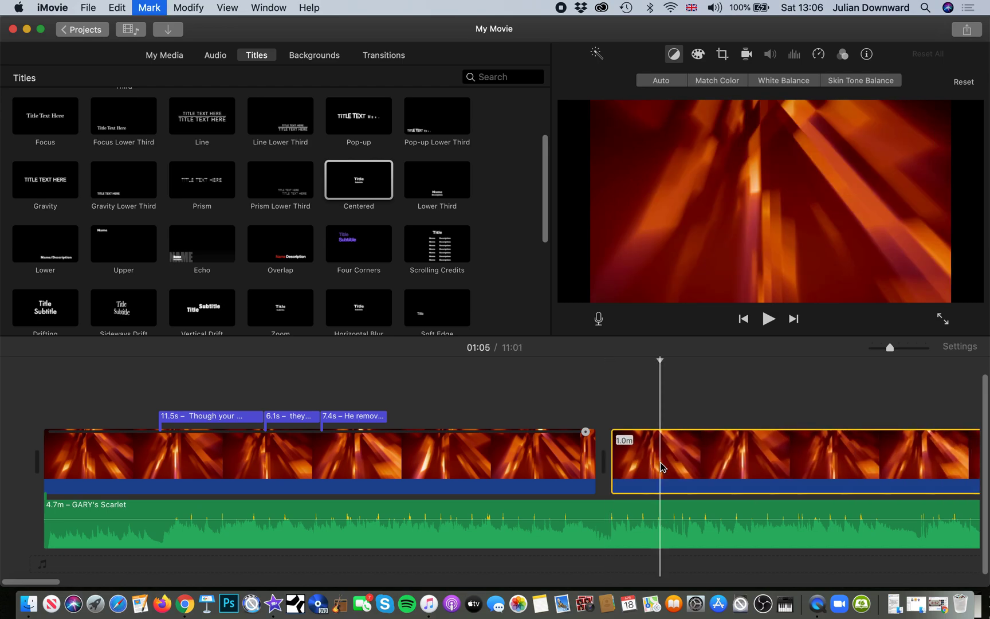
{"action": "key", "text": "super+z"}
{"action": "key", "text": "super+z"}
{"action": "key", "text": "super+z"}
{"action": "key", "text": "super+z"}
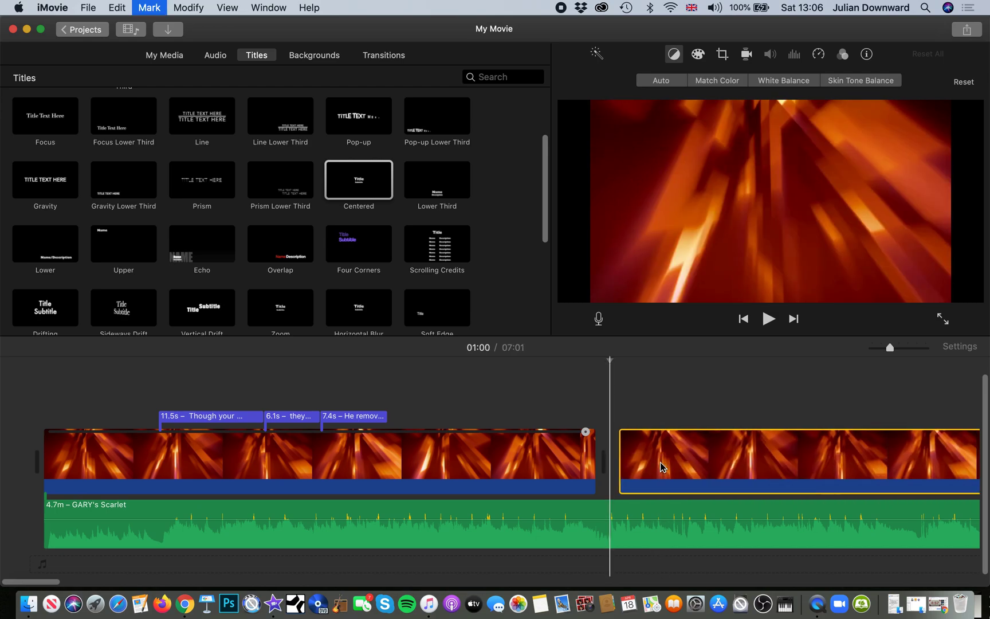
{"action": "key", "text": "super+z"}
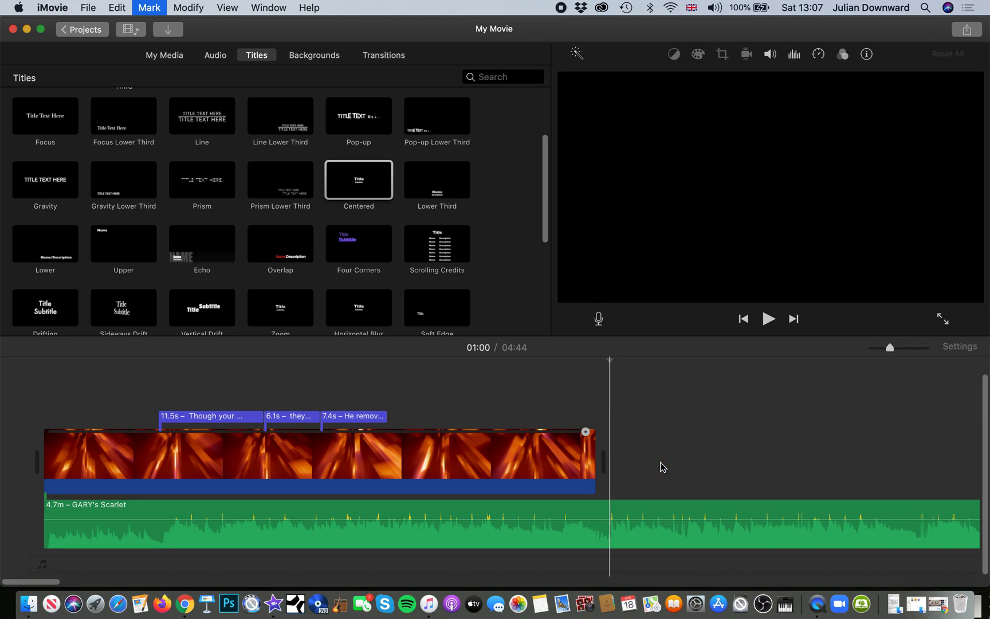
Step: Split the song near the end of the remaining background clip, at 59.6 s, and delete the rest of the song
{"action": "left_click", "coordinate": [604, 510]}
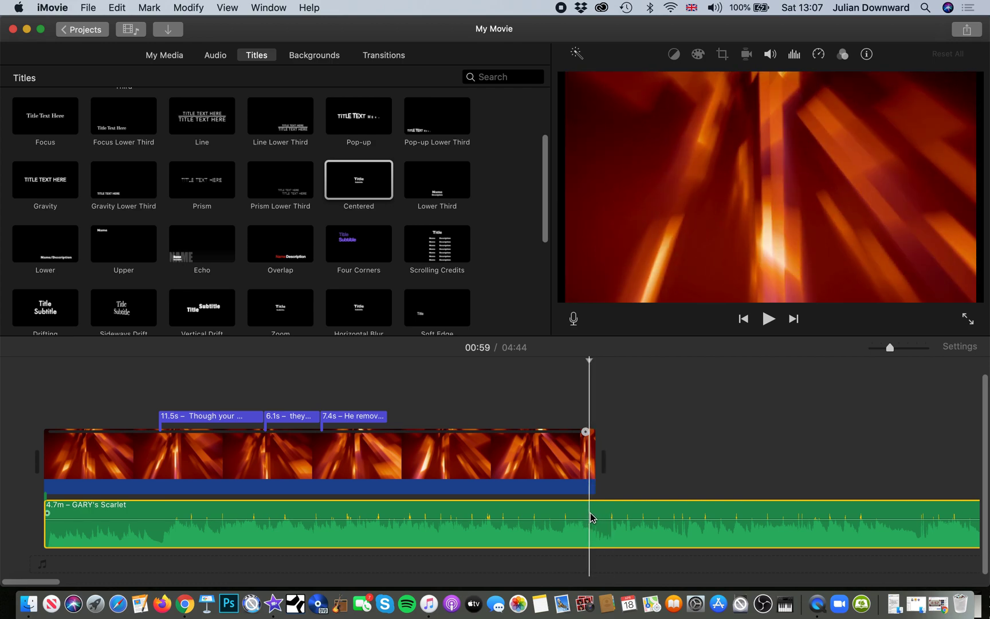
{"action": "key", "text": "super+b"}
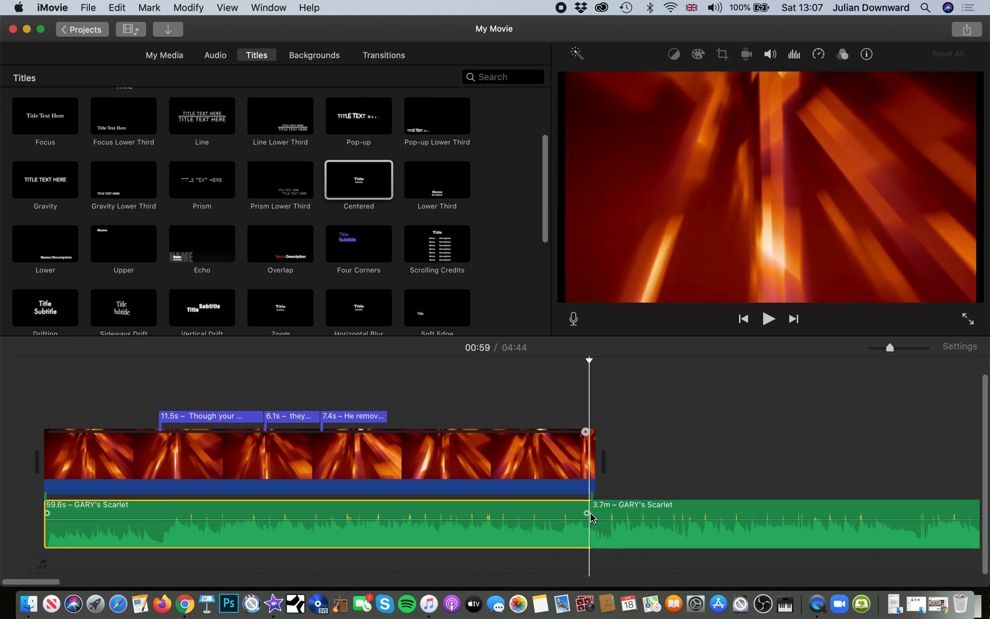
{"action": "left_click", "coordinate": [625, 515]}
{"action": "key", "text": "Delete"}
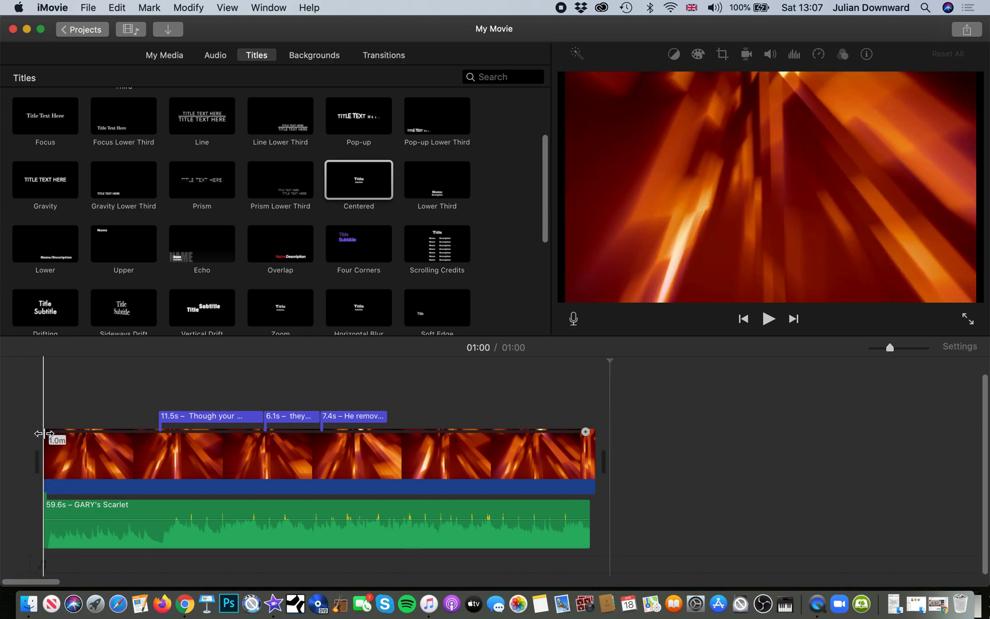
Step: Add a Cross Dissolve transition at both the start and the end of the background clip, previewing each one
{"action": "left_click", "coordinate": [384, 55]}
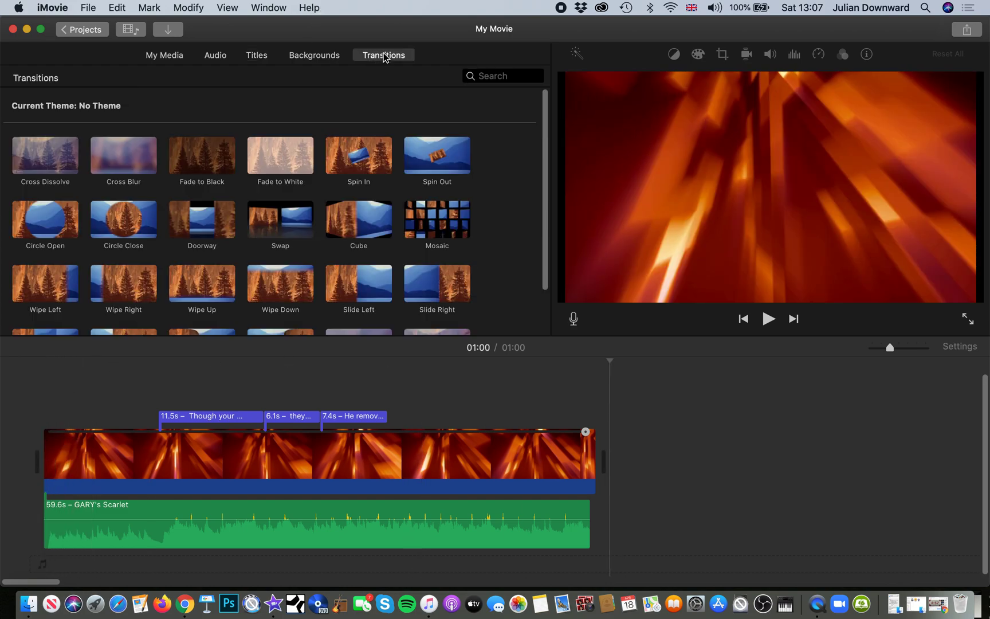
{"action": "mouse_move", "coordinate": [42, 156]}
{"action": "left_mouse_down"}
{"action": "mouse_move", "coordinate": [21, 329]}
{"action": "mouse_move", "coordinate": [36, 461]}
{"action": "left_mouse_up"}
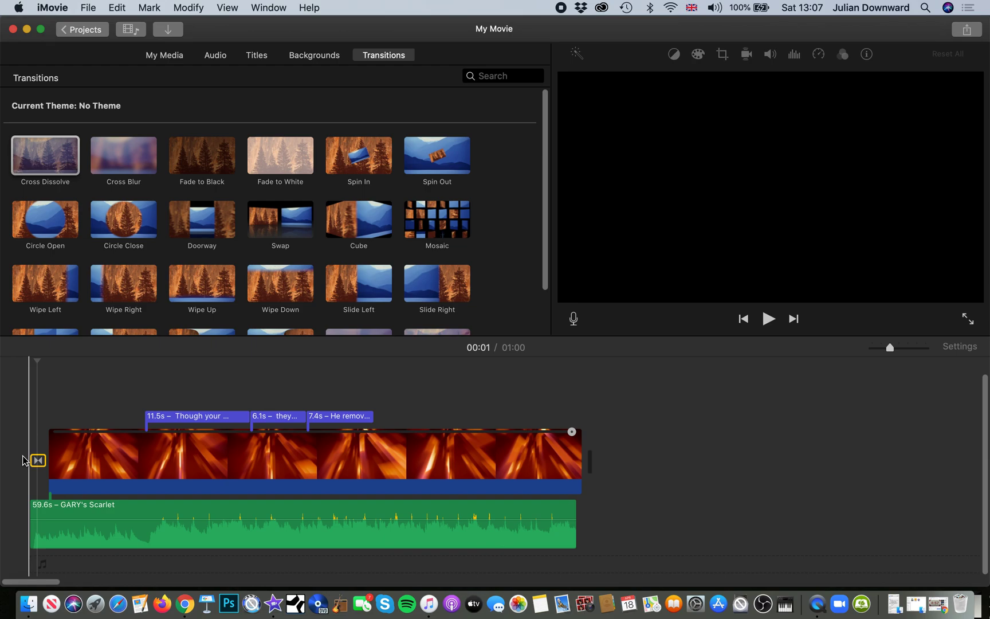
{"action": "key", "text": "space"}
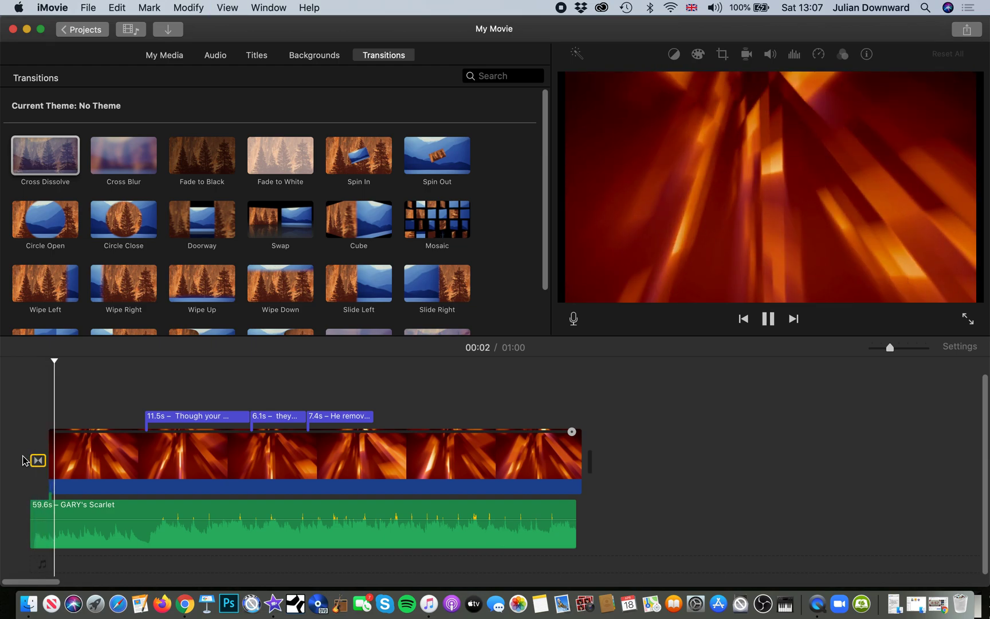
{"action": "left_click_drag", "start_coordinate": [45, 154], "coordinate": [569, 469]}
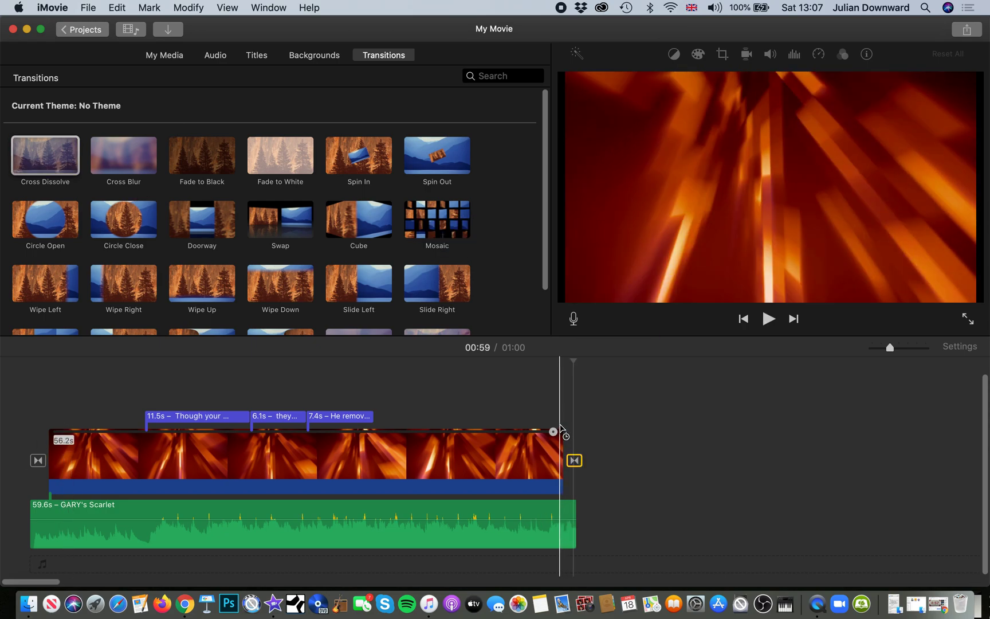
{"action": "key", "text": "space"}
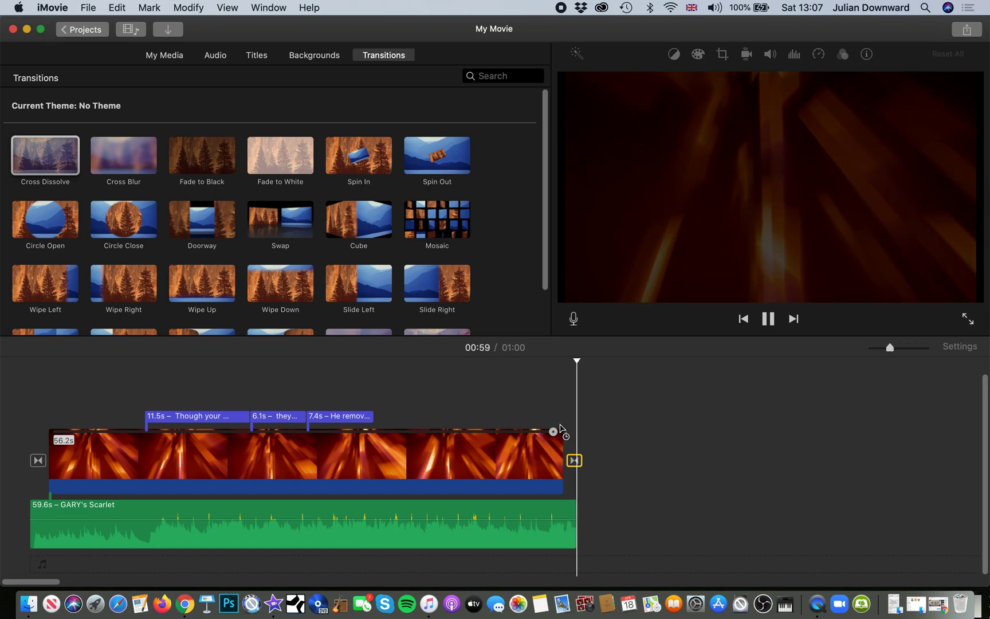
Step: Add a long fade-out to the end of the song and play the ending
{"action": "left_click", "coordinate": [584, 522]}
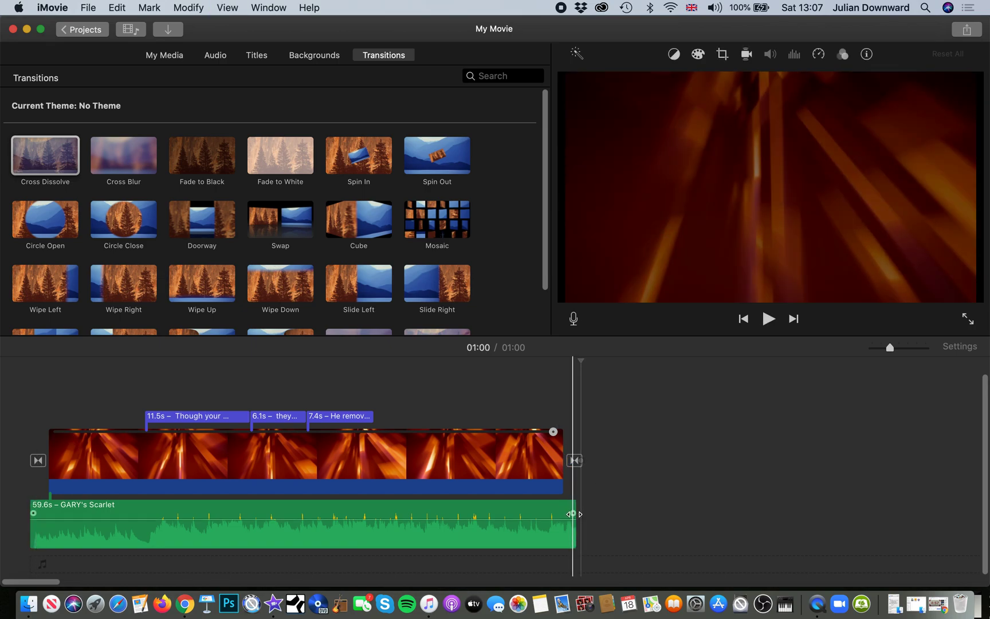
{"action": "mouse_move", "coordinate": [573, 514]}
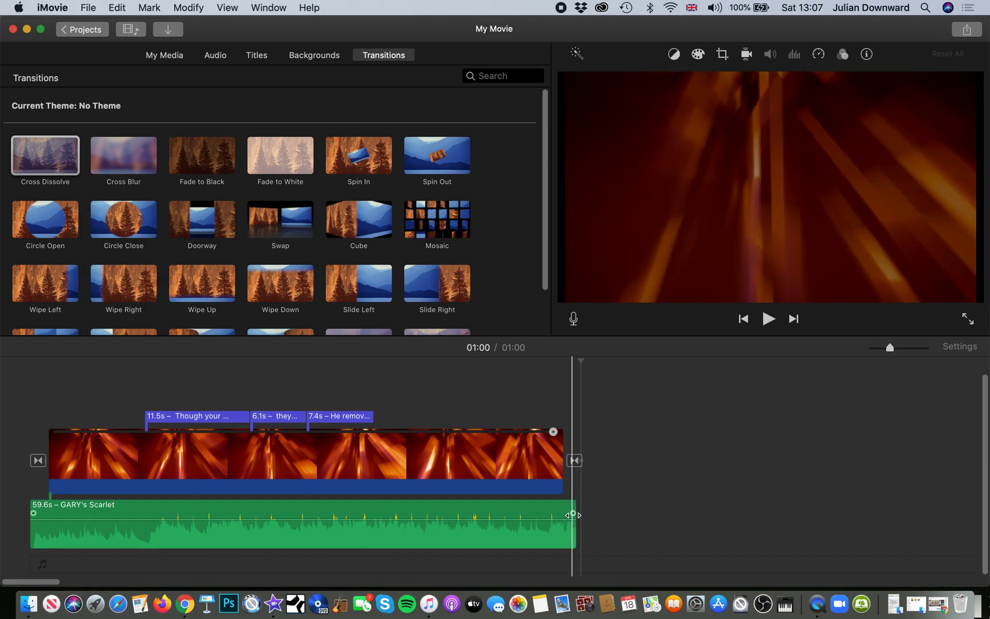
{"action": "left_click_drag", "start_coordinate": [573, 513], "coordinate": [468, 512]}
{"action": "key", "text": "space"}
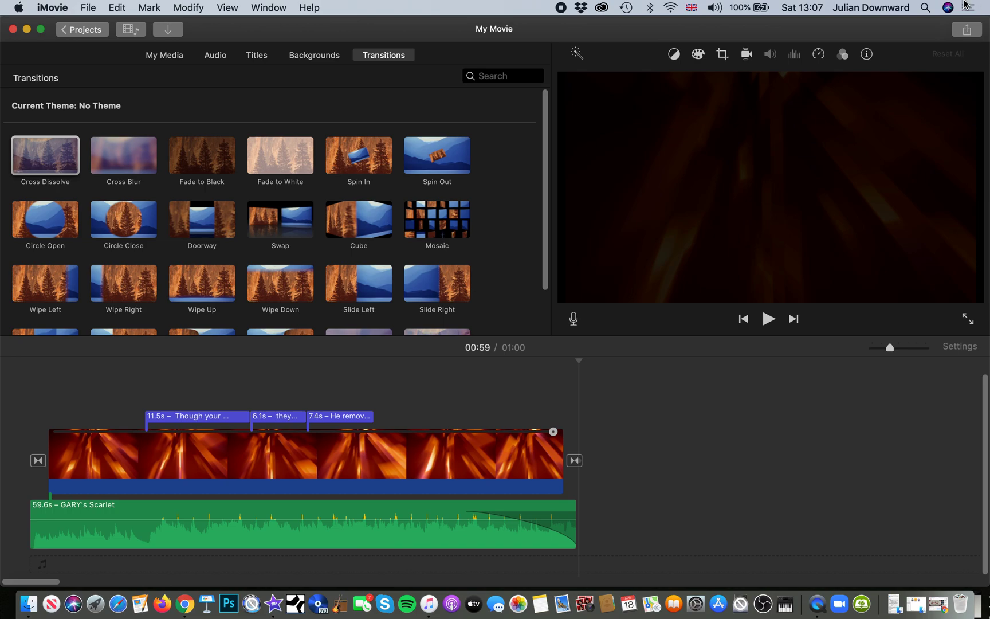
Step: Start sharing the movie as a file and title the export "Scarlet lyric vid"
{"action": "left_click", "coordinate": [967, 30]}
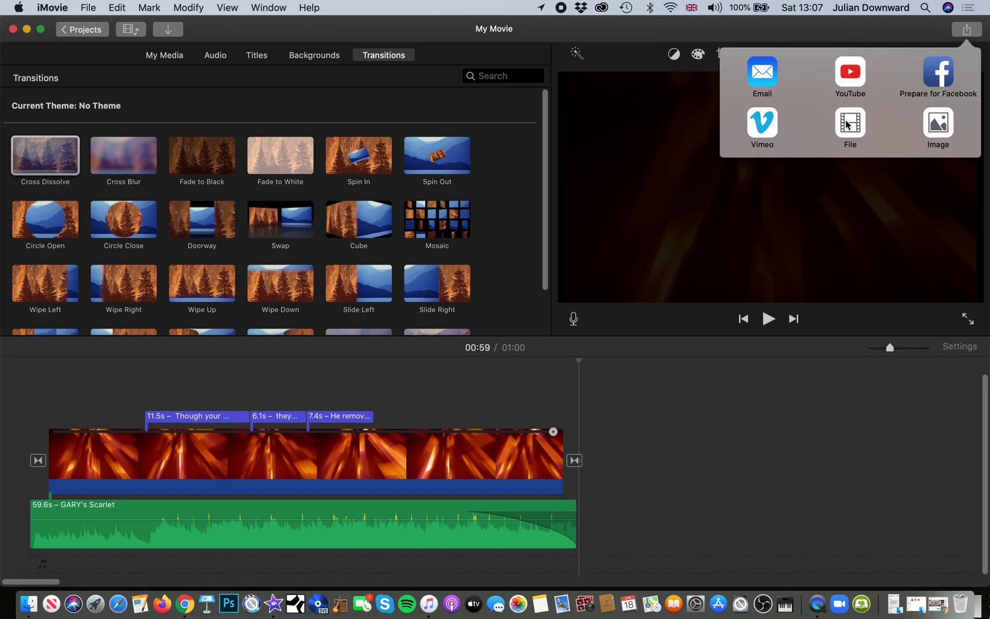
{"action": "left_click", "coordinate": [846, 124]}
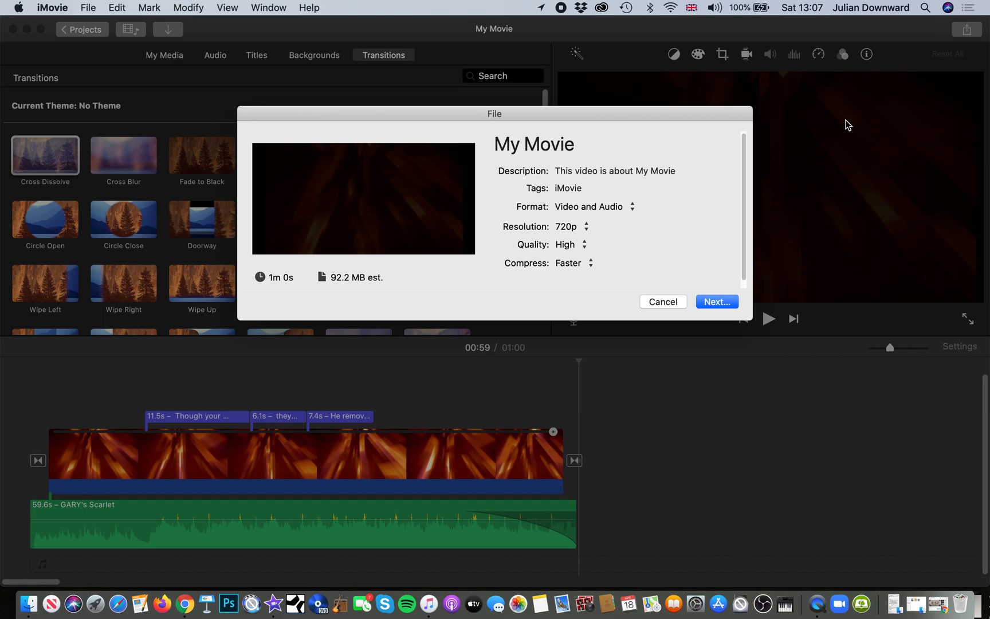
{"action": "left_click", "coordinate": [581, 148]}
{"action": "type", "text": "Scar"}
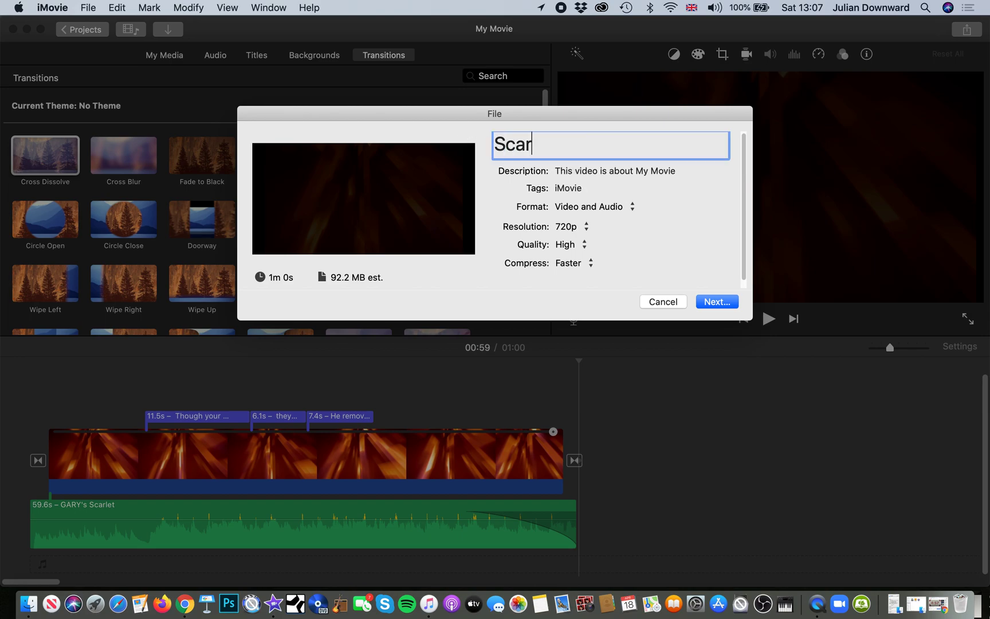
{"action": "type", "text": "let lyric vid"}
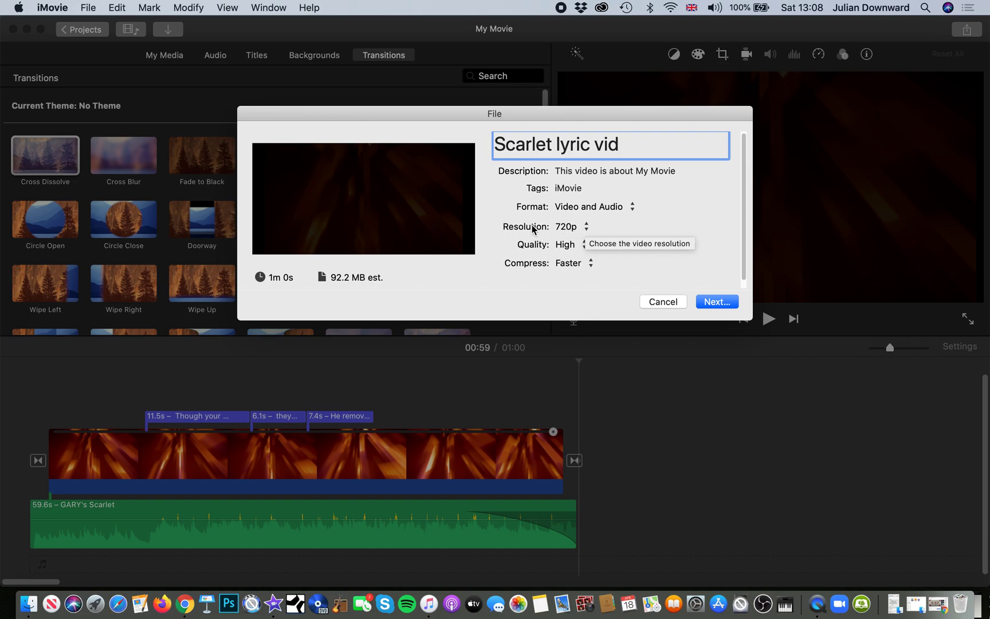
Step: Check the export's resolution and quality options, keeping 720p and High
{"action": "left_click", "coordinate": [586, 229]}
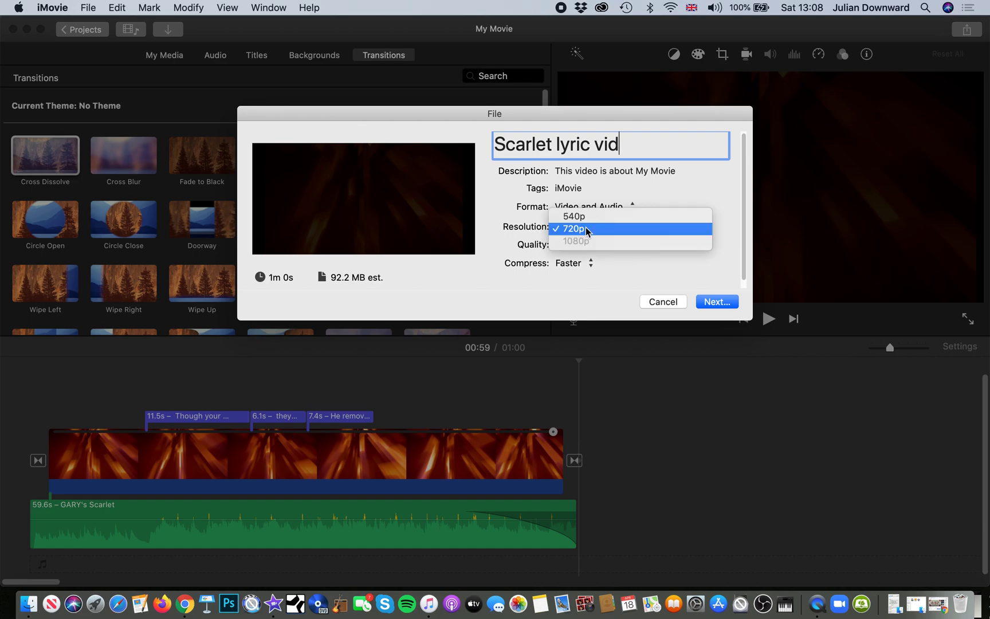
{"action": "left_click", "coordinate": [589, 229]}
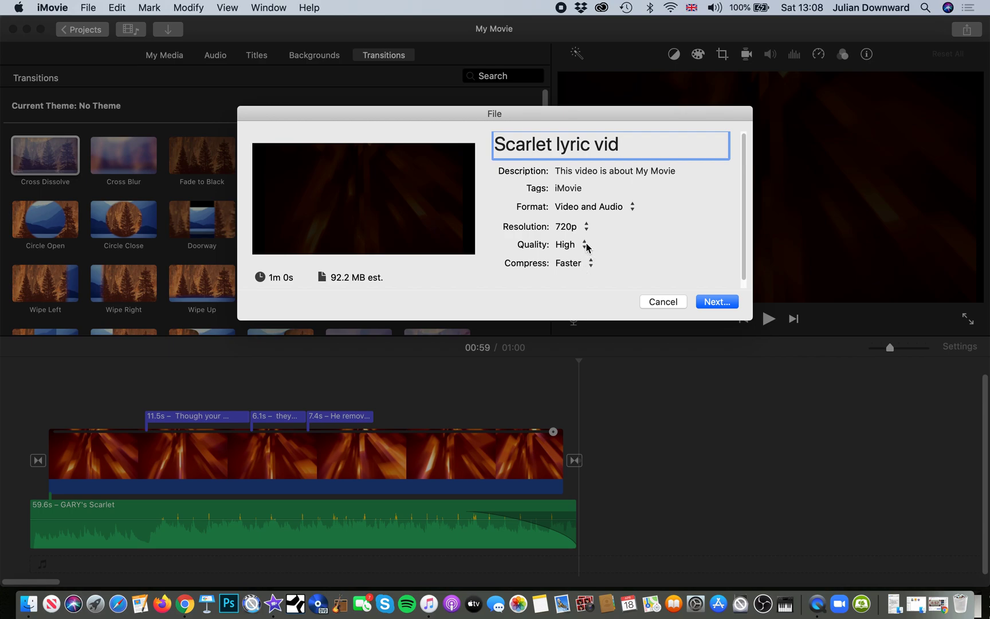
{"action": "left_click", "coordinate": [593, 252]}
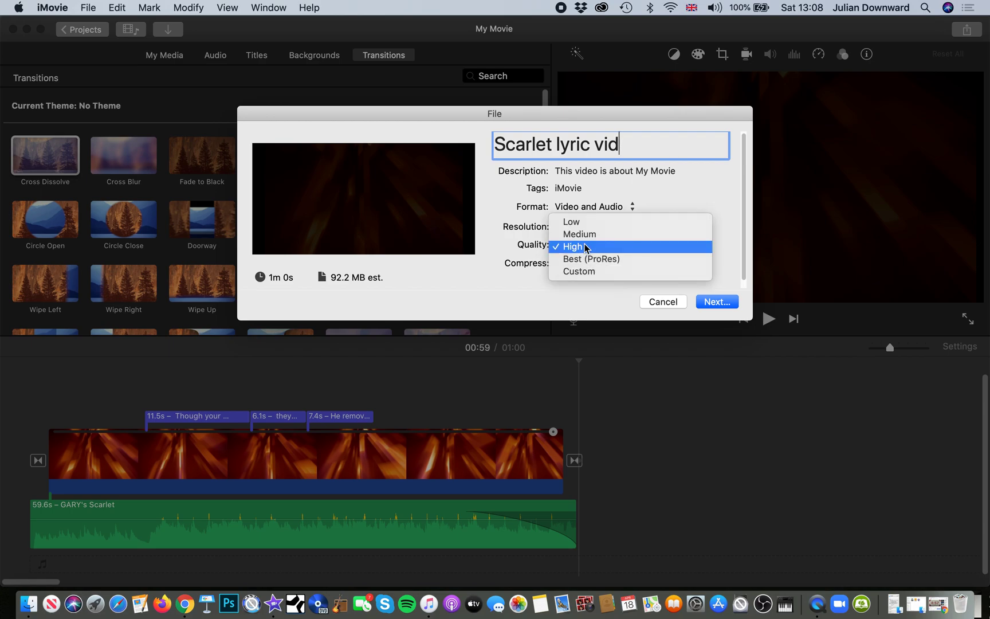
{"action": "left_click", "coordinate": [572, 251]}
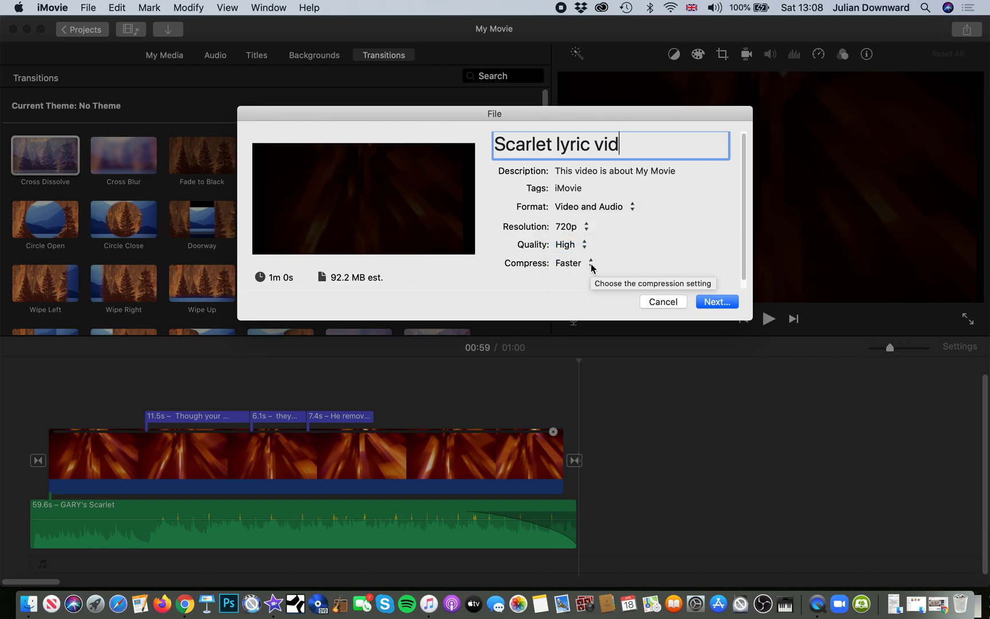
Step: Check the compression options for the exported file, keeping Faster
{"action": "left_click", "coordinate": [590, 263]}
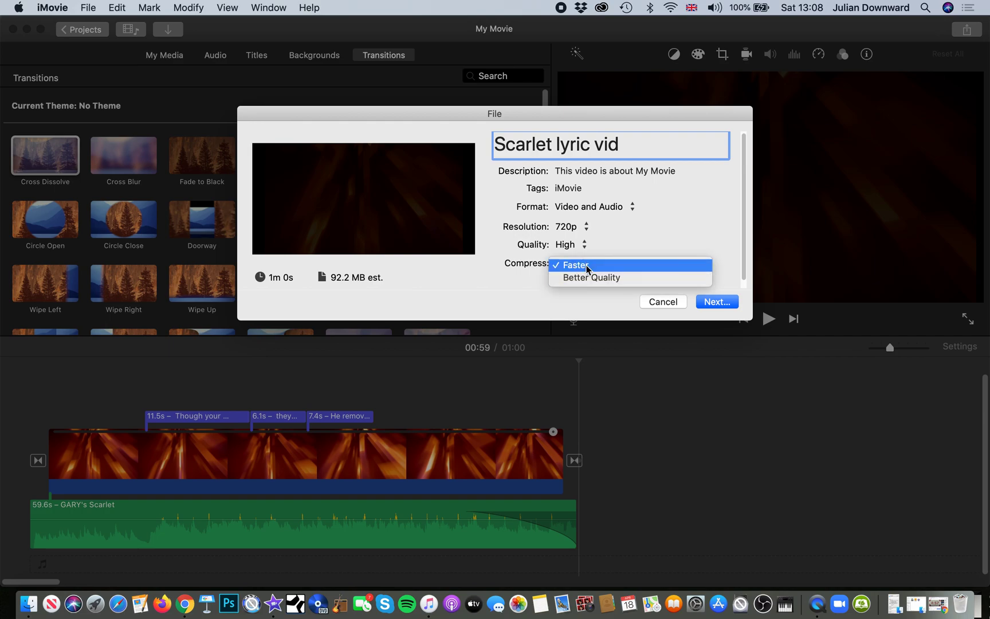
{"action": "left_click", "coordinate": [587, 265]}
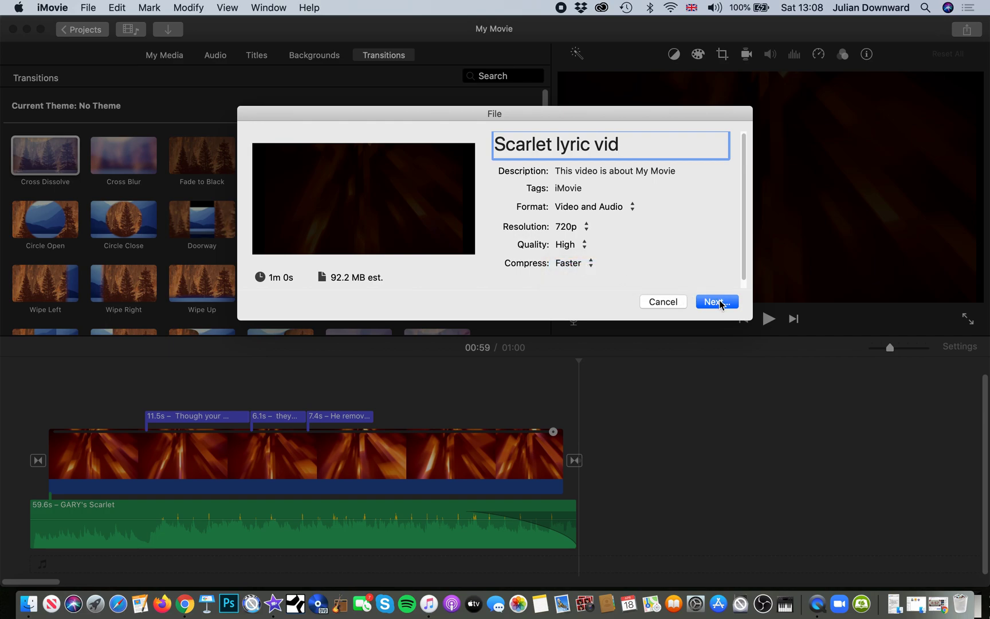
{"action": "left_click", "coordinate": [589, 264]}
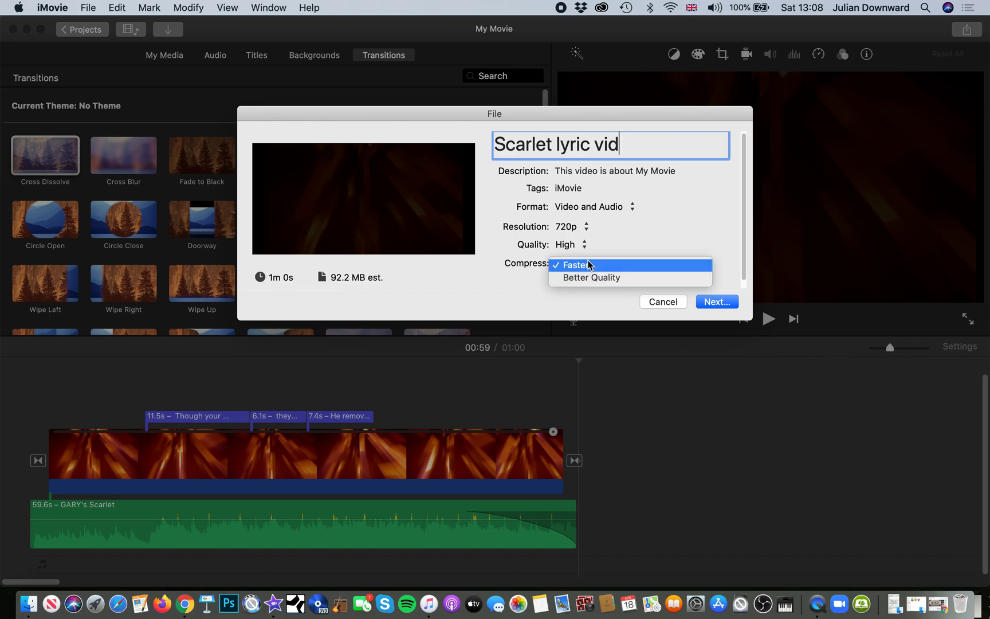
{"action": "left_click", "coordinate": [589, 264]}
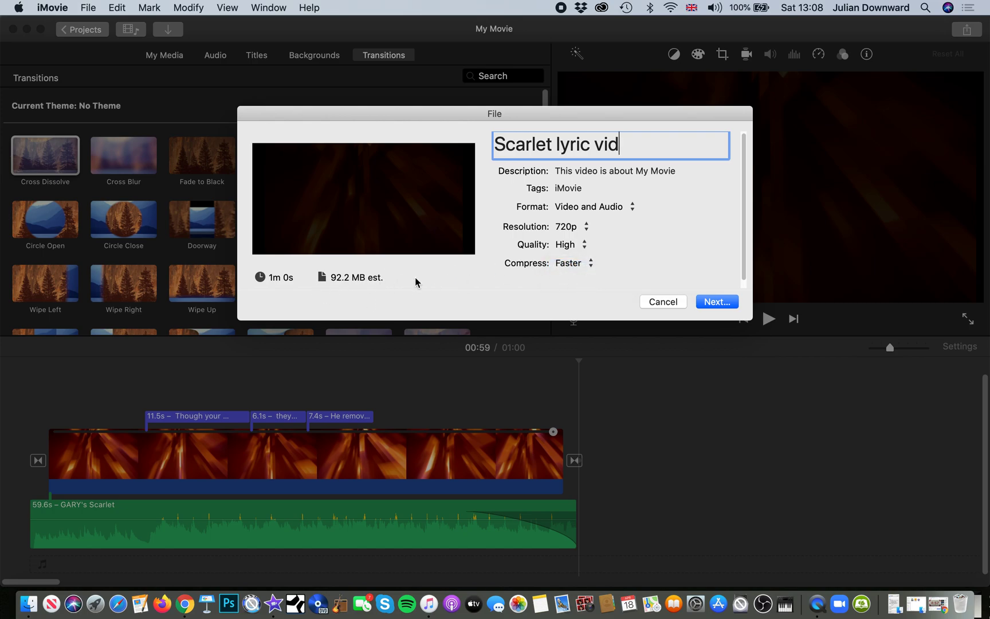
Step: Try Better Quality compression and Best (ProRes) quality for the export, returning the settings to High and Faster
{"action": "left_click", "coordinate": [591, 264]}
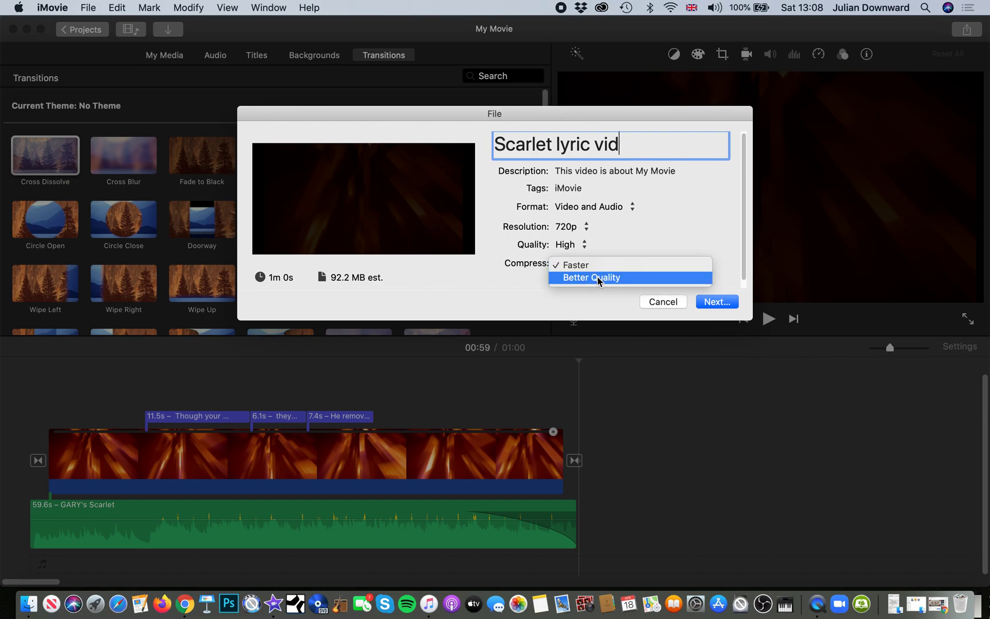
{"action": "left_click", "coordinate": [597, 277]}
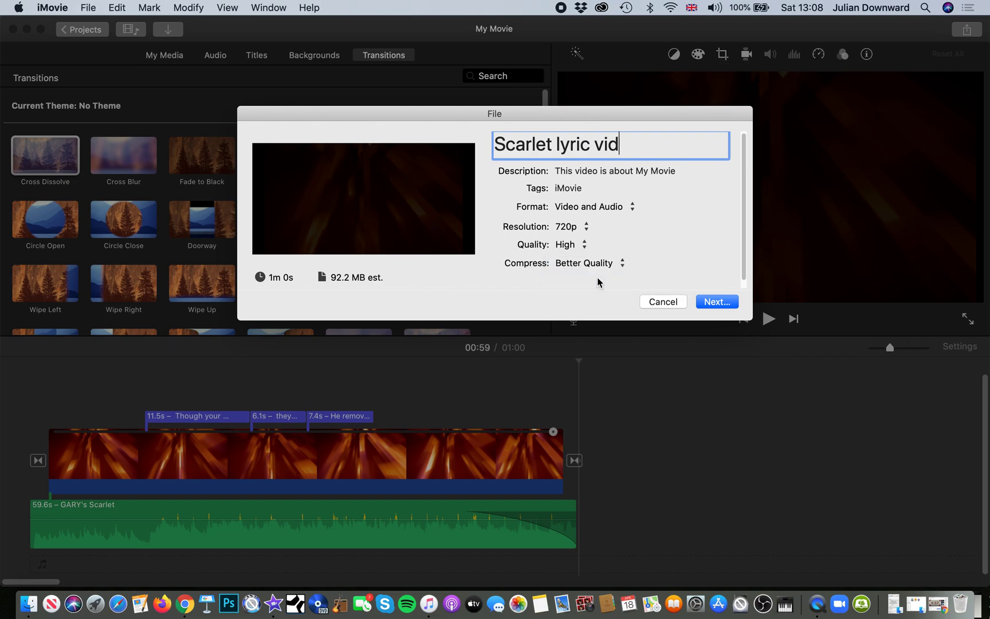
{"action": "left_click", "coordinate": [582, 246]}
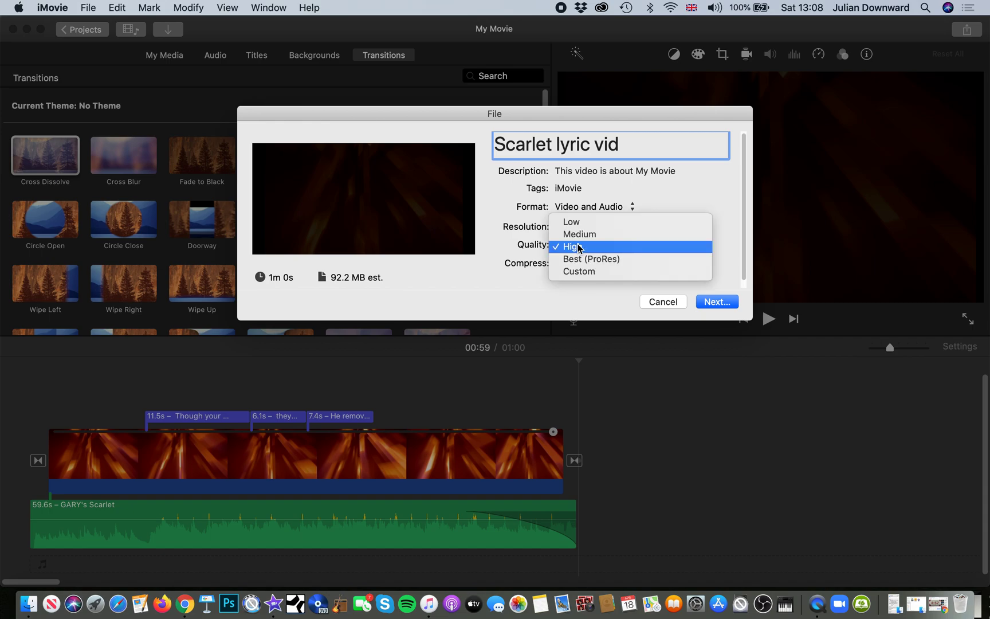
{"action": "left_click", "coordinate": [583, 260]}
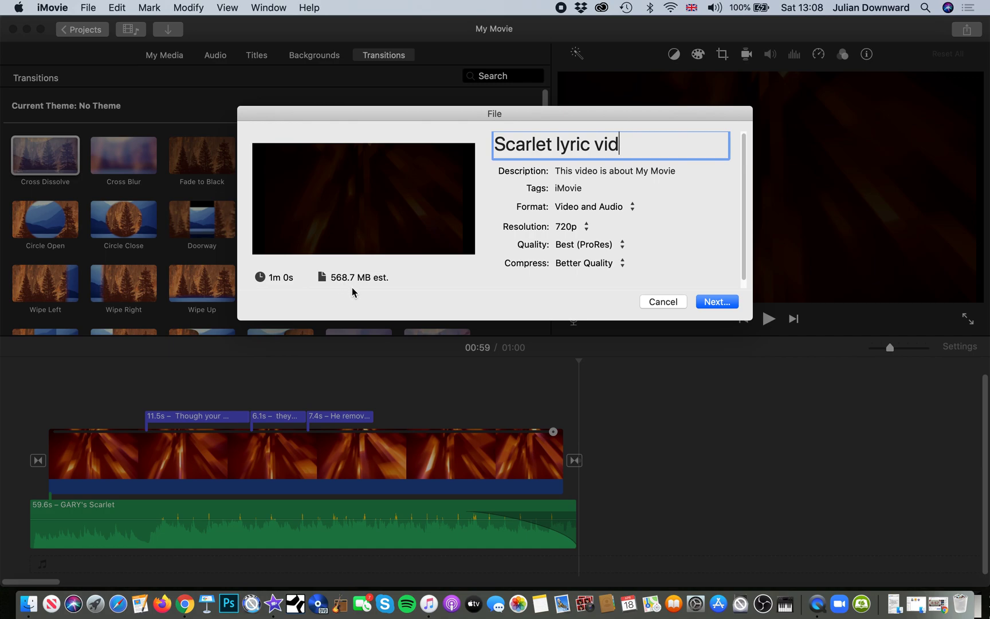
{"action": "left_click", "coordinate": [621, 245]}
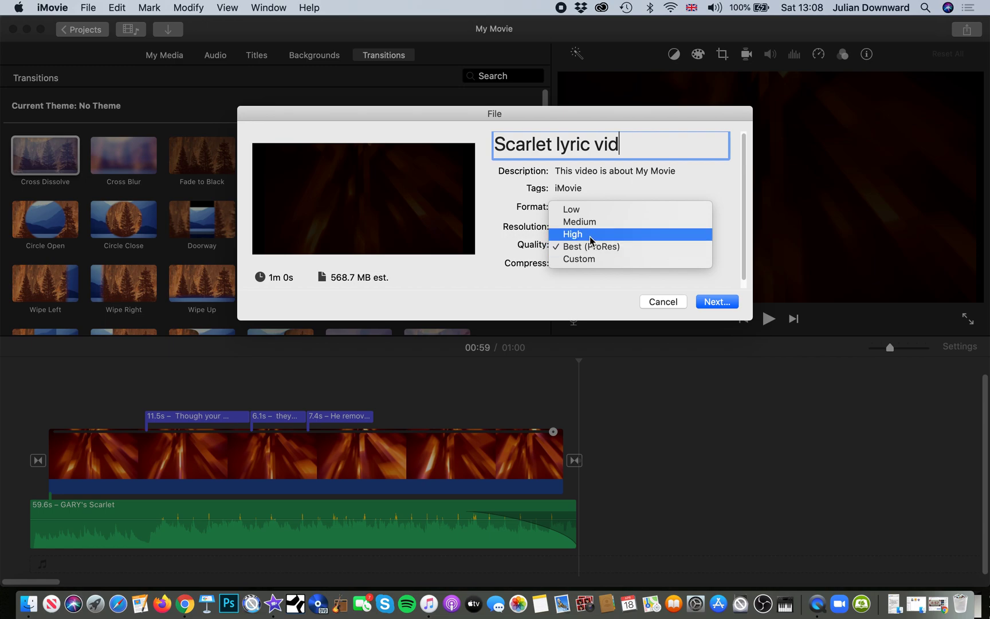
{"action": "left_click", "coordinate": [590, 239]}
{"action": "left_click", "coordinate": [618, 262]}
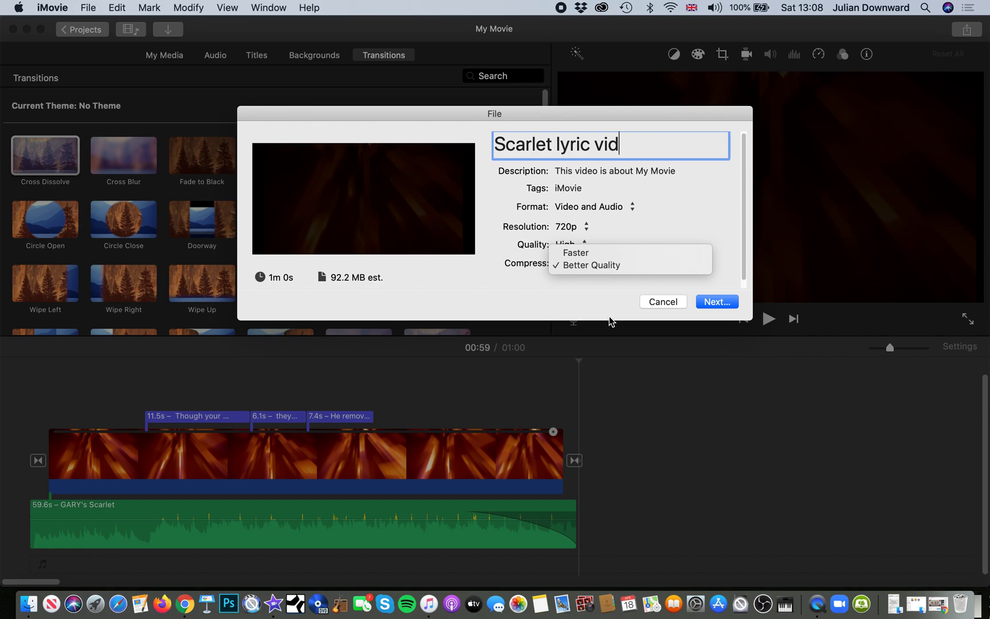
{"action": "left_click", "coordinate": [581, 258]}
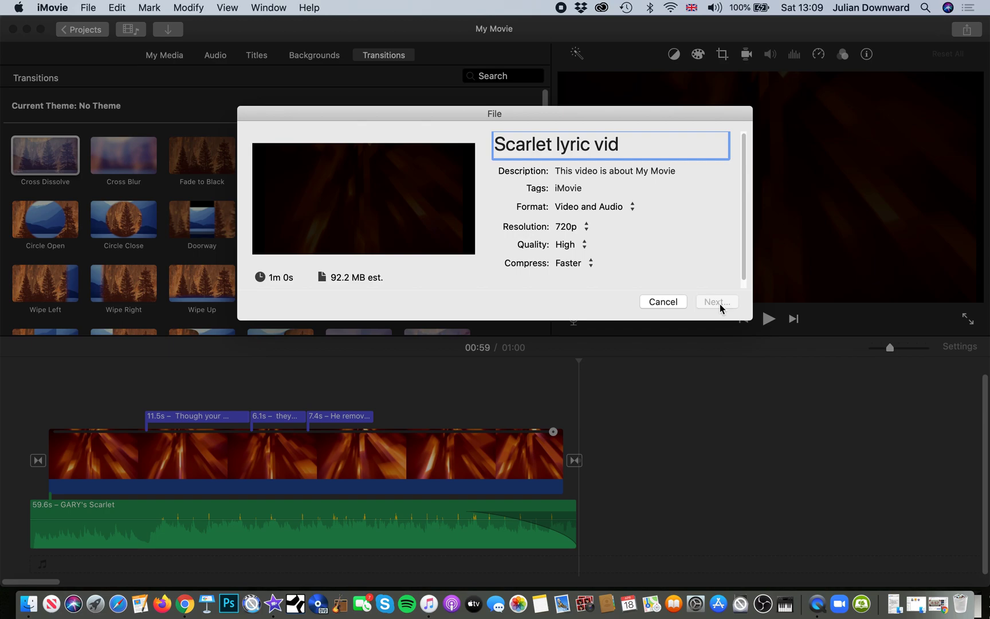
Step: Save the export to the Desktop as "Scarlet lyric vid" and check its sharing progress
{"action": "left_click", "coordinate": [720, 308]}
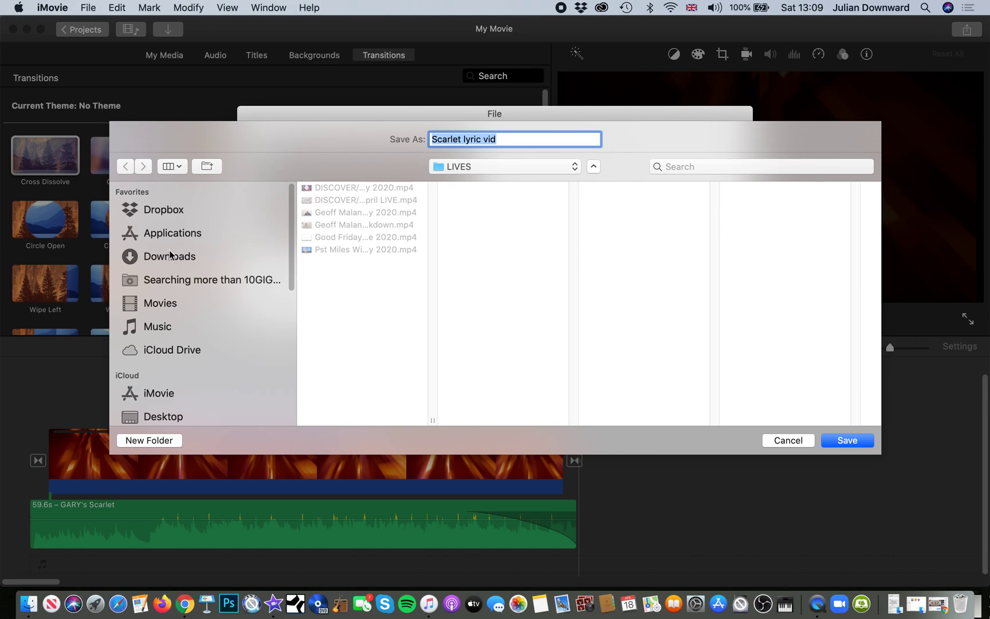
{"action": "left_click", "coordinate": [160, 417]}
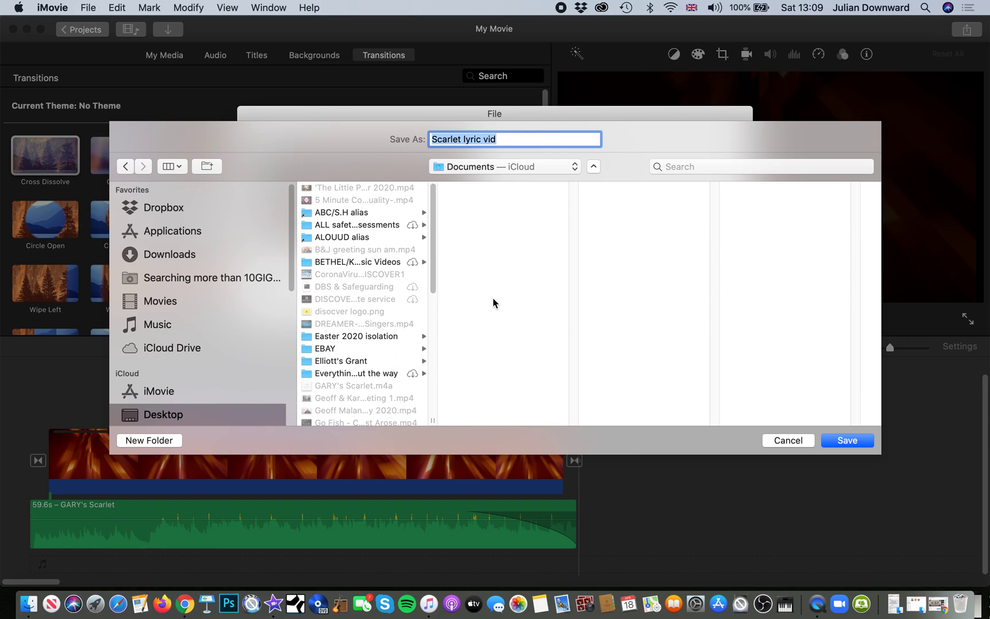
{"action": "left_click", "coordinate": [847, 440]}
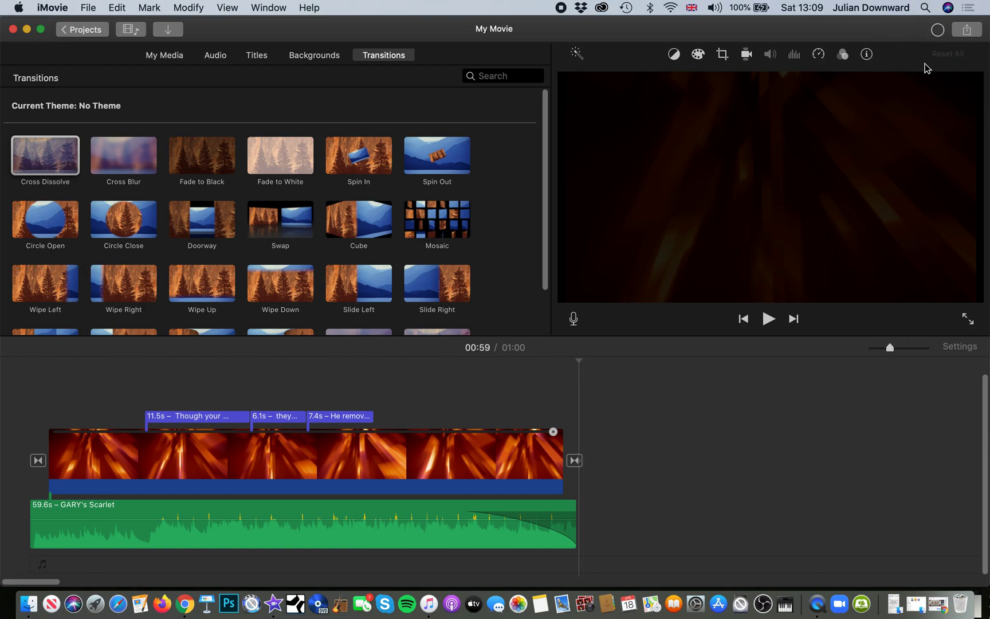
{"action": "left_click", "coordinate": [937, 32]}
Step: Minimise the movie editor and play the exported Scarlet lyric vid.mp4 from the desktop, skipping ahead to the first lyric before closing it
{"action": "left_click", "coordinate": [26, 30]}
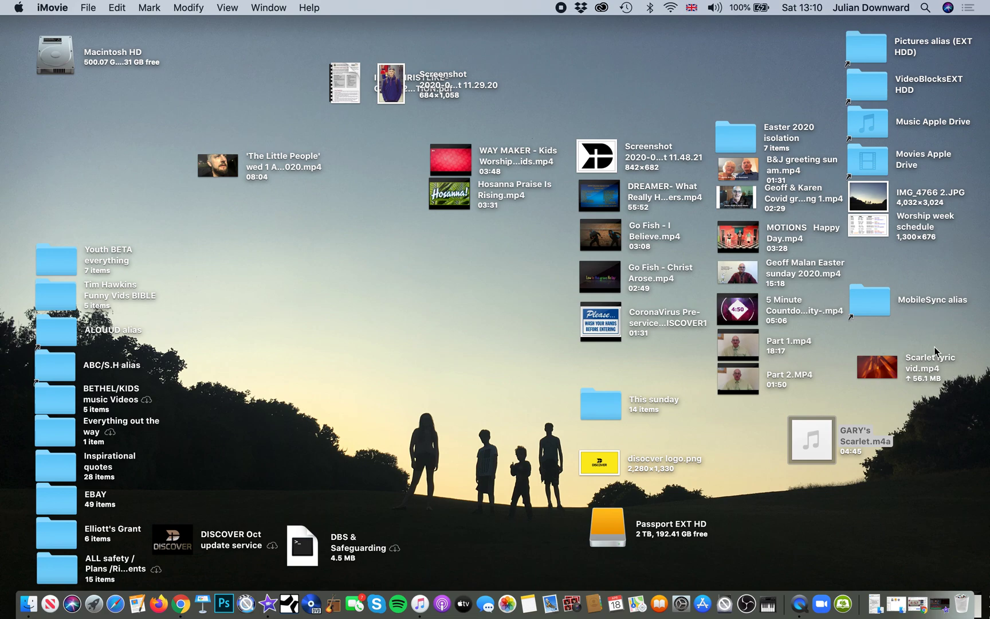
{"action": "mouse_move", "coordinate": [896, 366]}
{"action": "double_click", "coordinate": [893, 374]}
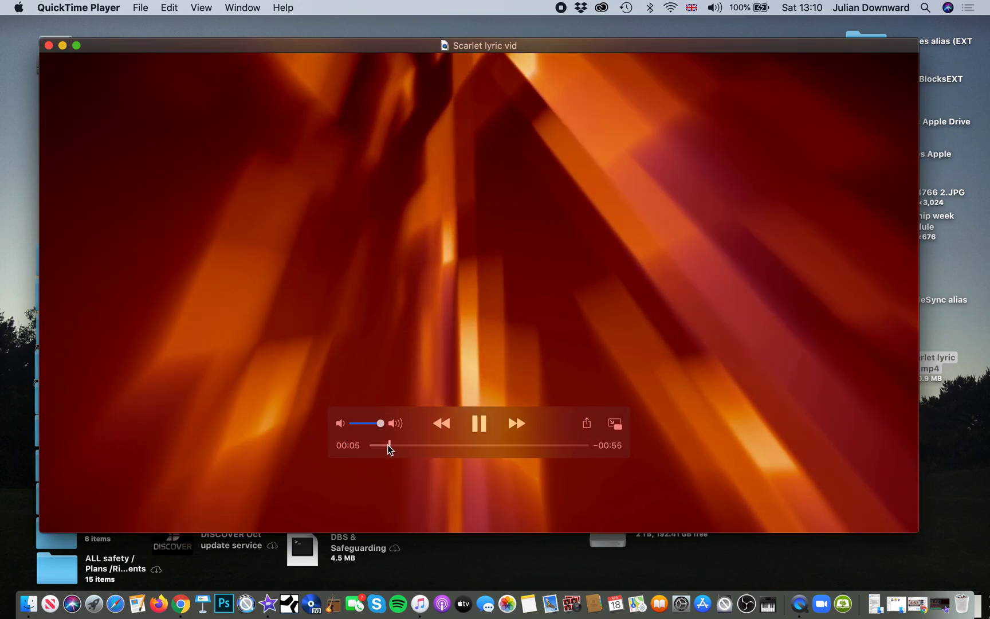
{"action": "left_click_drag", "start_coordinate": [388, 445], "coordinate": [427, 446]}
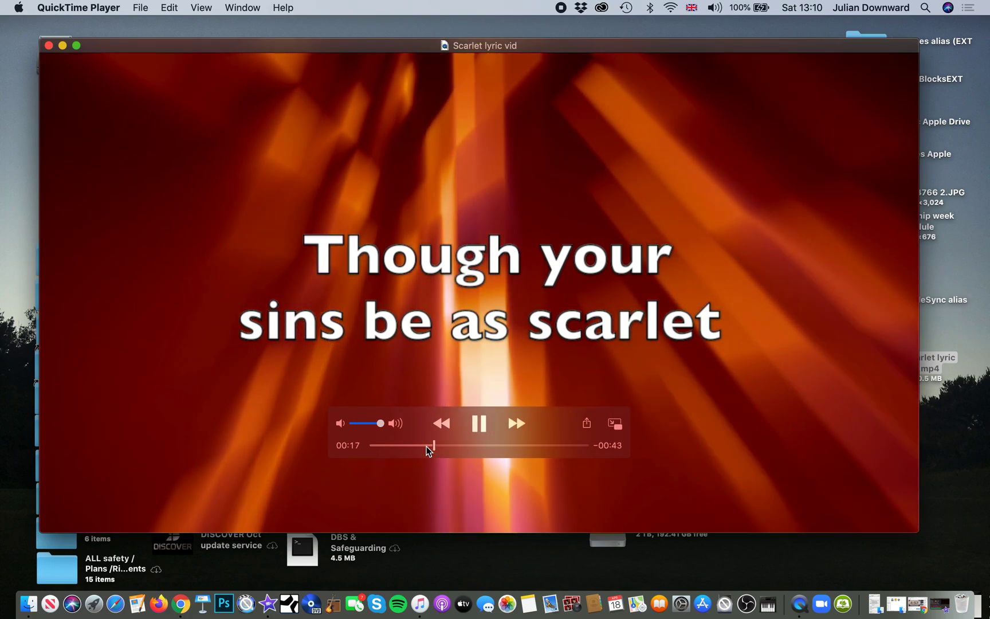
{"action": "left_click", "coordinate": [479, 424]}
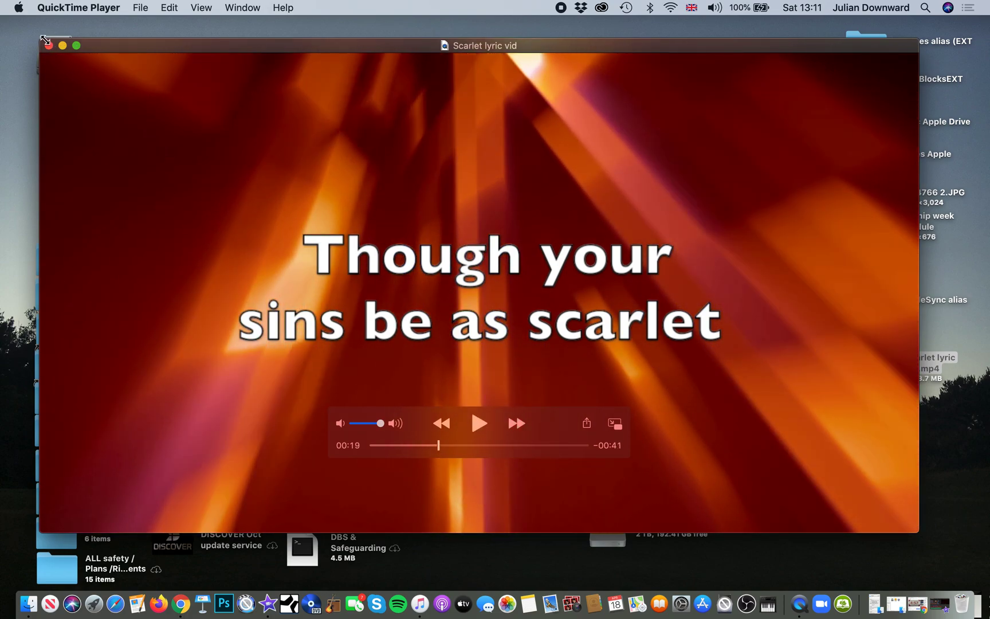
{"action": "left_click", "coordinate": [49, 45]}
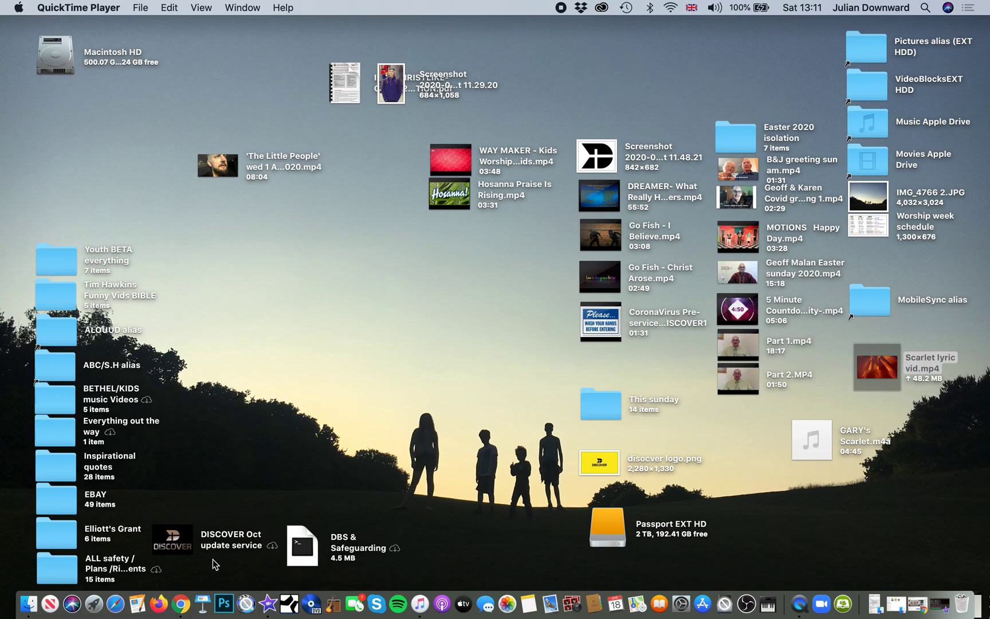
Step: Switch to Chrome and start a new video upload on YouTube
{"action": "left_click", "coordinate": [185, 599]}
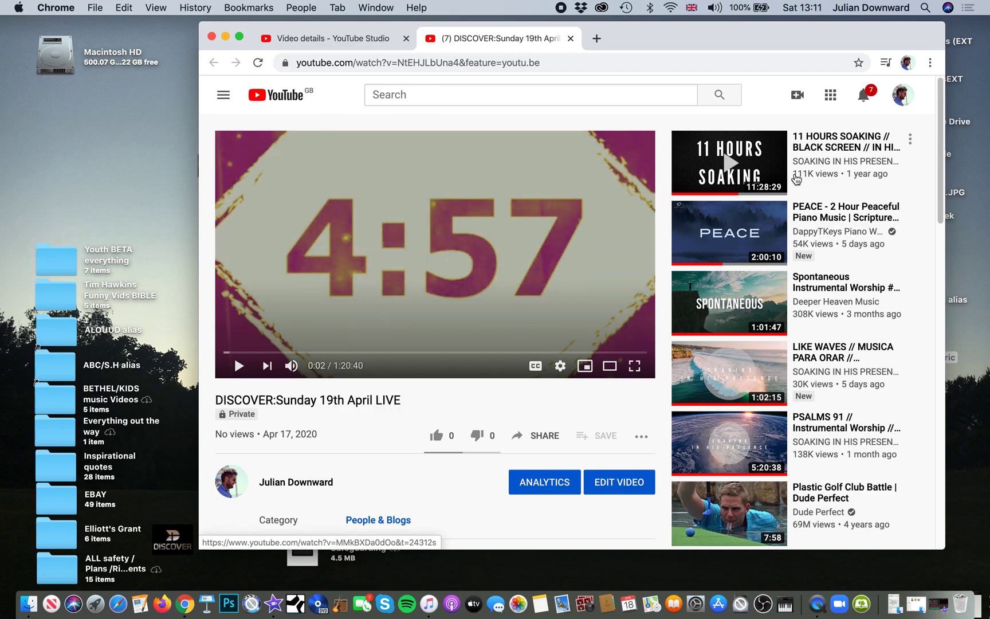
{"action": "left_click", "coordinate": [796, 97]}
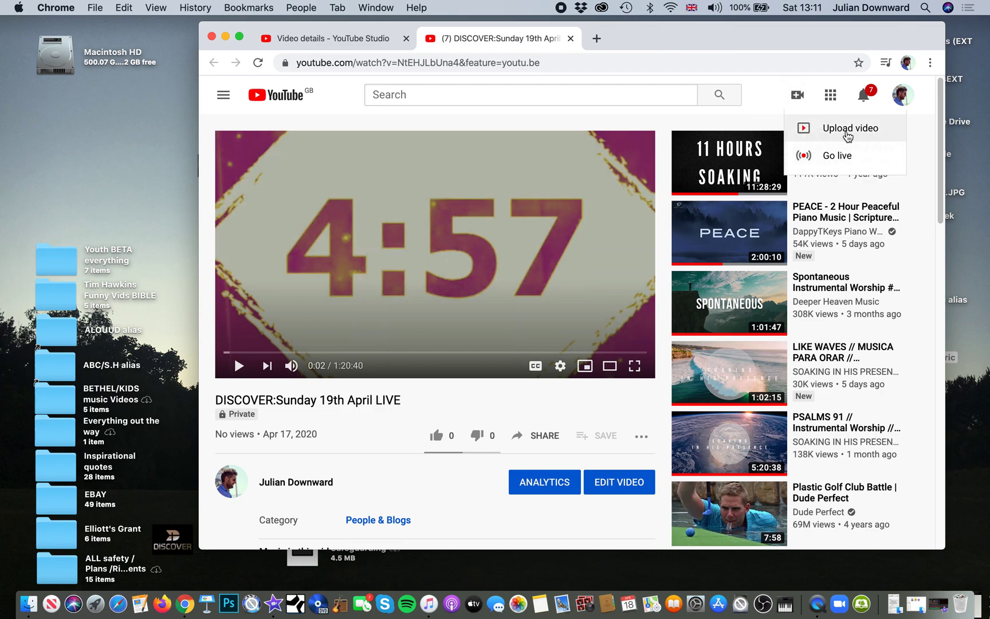
{"action": "left_click", "coordinate": [819, 131]}
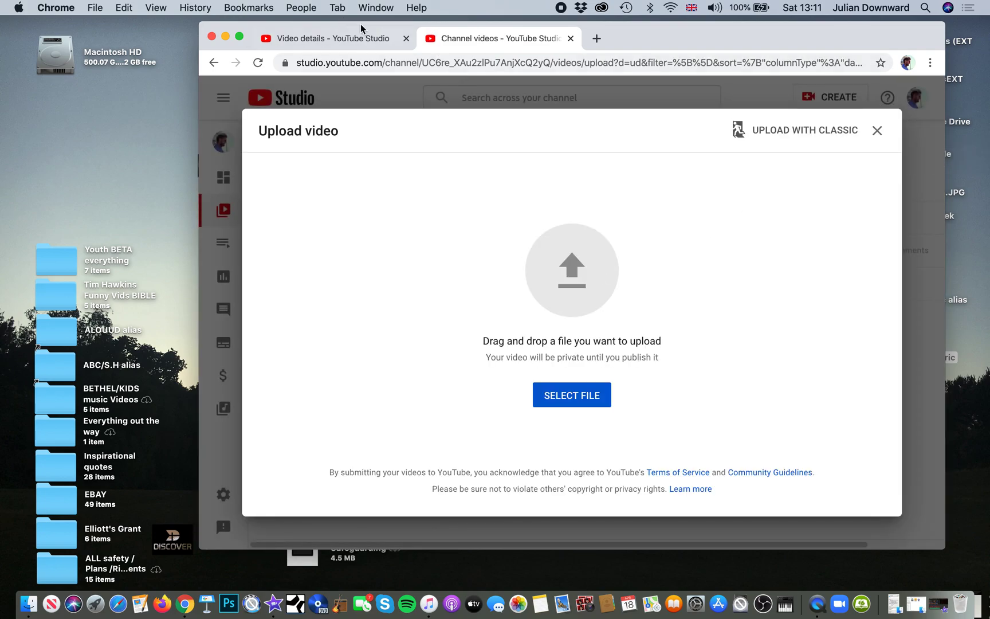
Step: Move the browser window clear of the desktop file and add Scarlet lyric vid.mp4 to the YouTube upload
{"action": "left_click_drag", "start_coordinate": [670, 35], "coordinate": [538, 45]}
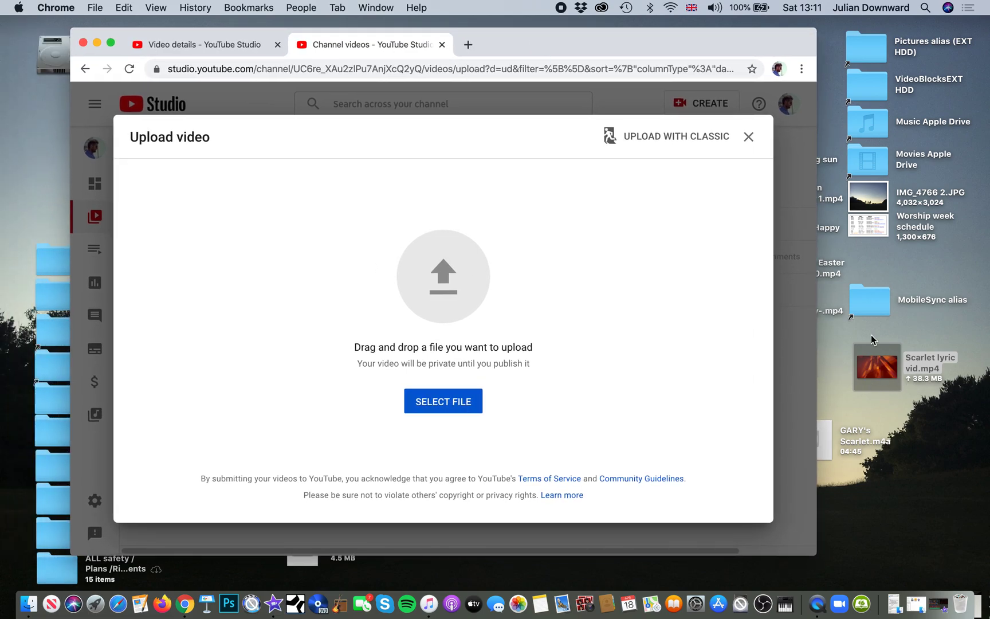
{"action": "left_click", "coordinate": [444, 401]}
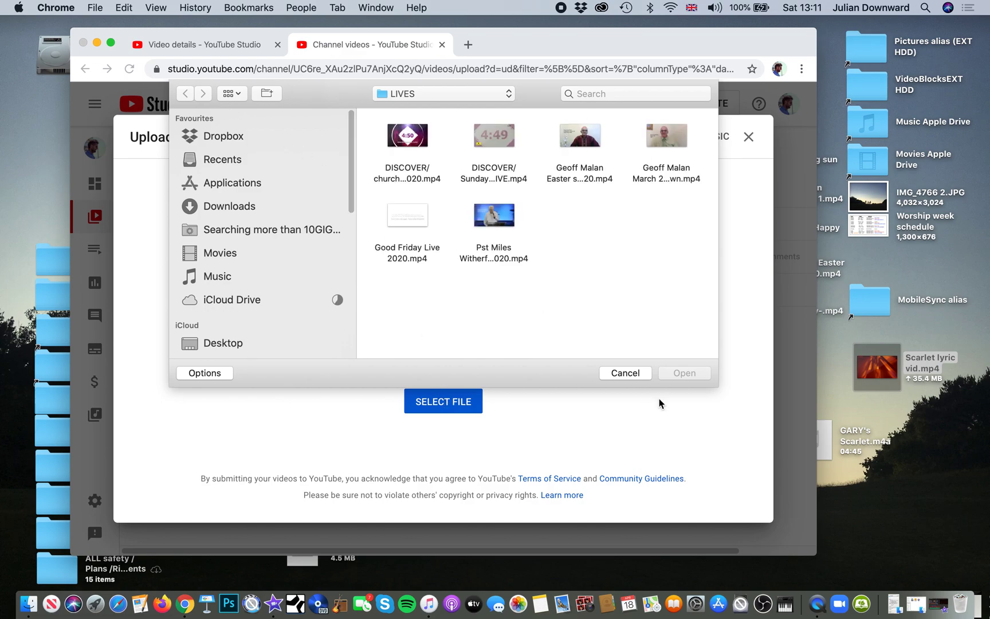
{"action": "left_click", "coordinate": [627, 373]}
{"action": "left_click_drag", "start_coordinate": [876, 366], "coordinate": [448, 294]}
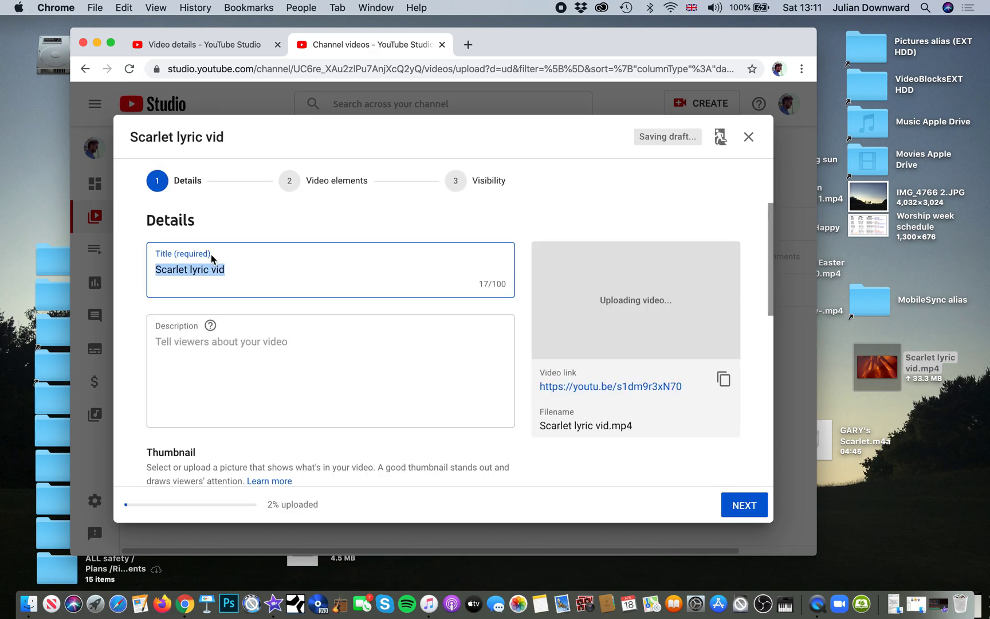
Step: Mark the video as not made for kids, leave the description empty, and continue past the video elements to the visibility settings
{"action": "left_click", "coordinate": [237, 342]}
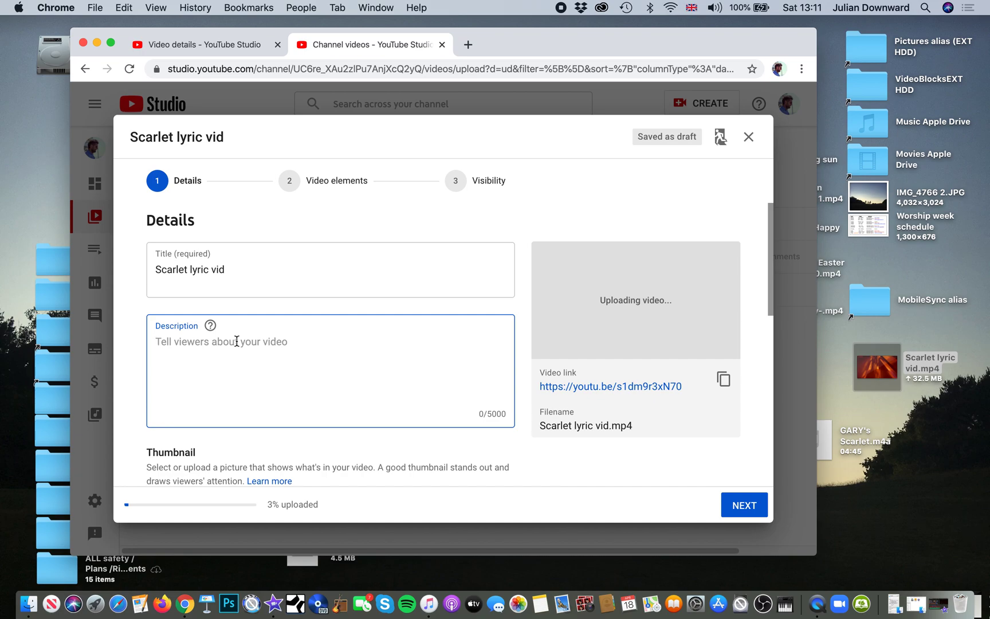
{"action": "scroll", "coordinate": [236, 341], "scroll_direction": "down", "scroll_amount": 5}
{"action": "scroll", "coordinate": [236, 341], "scroll_direction": "up", "scroll_amount": 3}
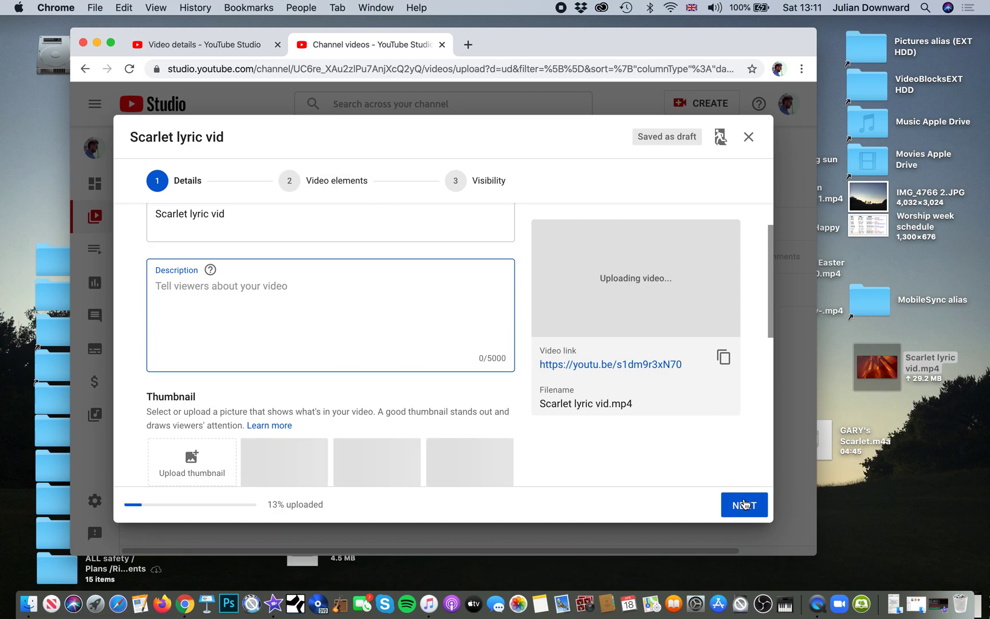
{"action": "left_click", "coordinate": [744, 504]}
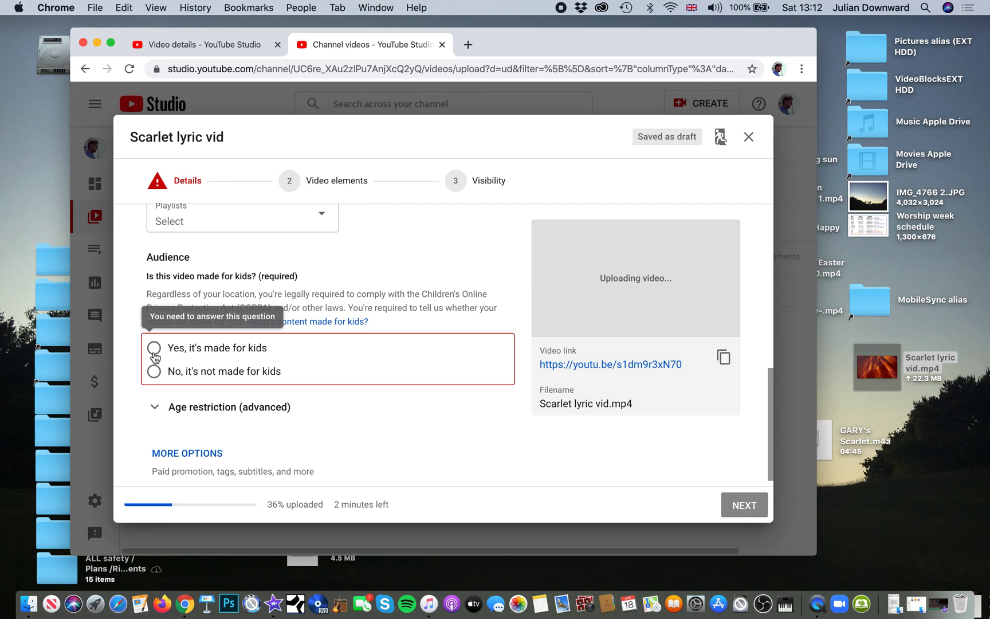
{"action": "left_click", "coordinate": [154, 372]}
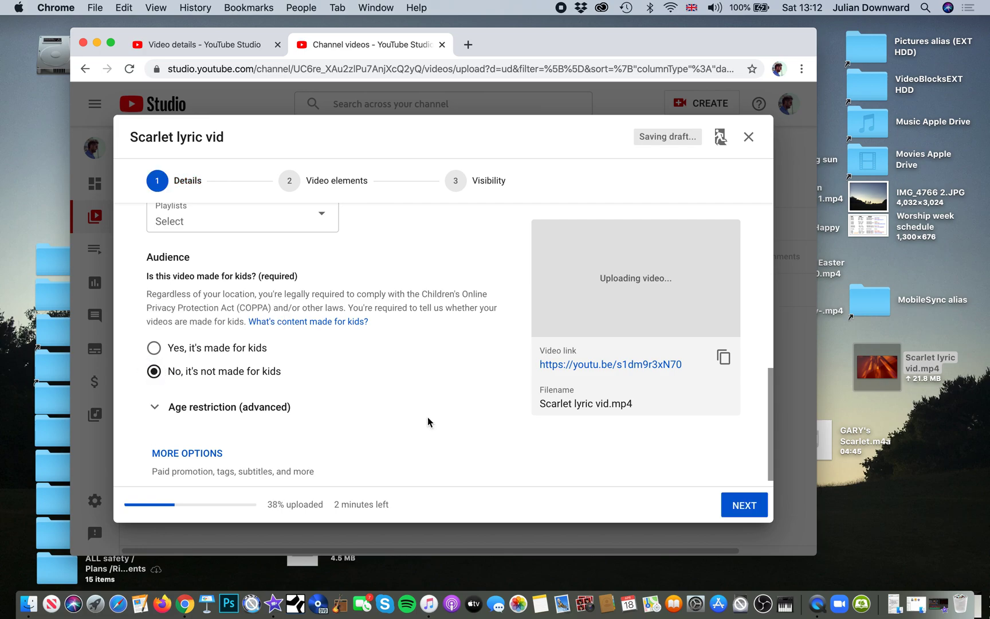
{"action": "scroll", "coordinate": [565, 473], "scroll_direction": "down", "scroll_amount": 1}
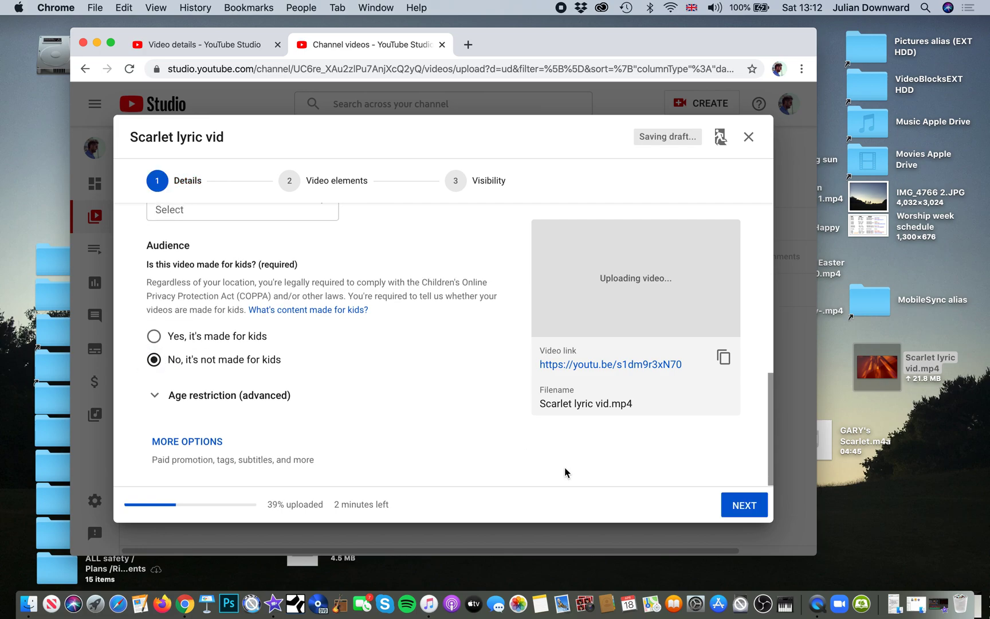
{"action": "left_click", "coordinate": [741, 507]}
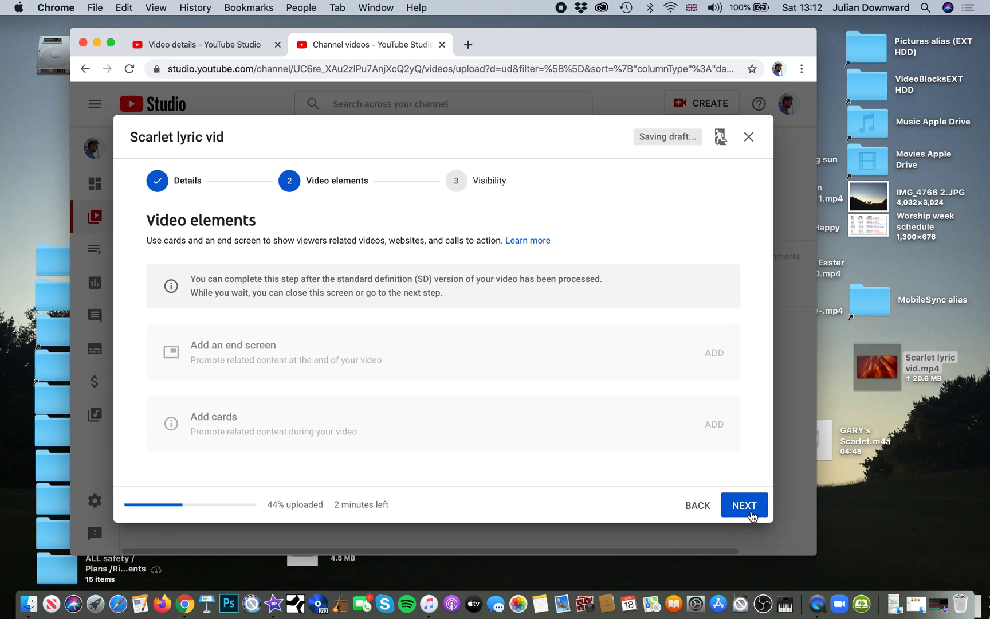
{"action": "left_click", "coordinate": [751, 515]}
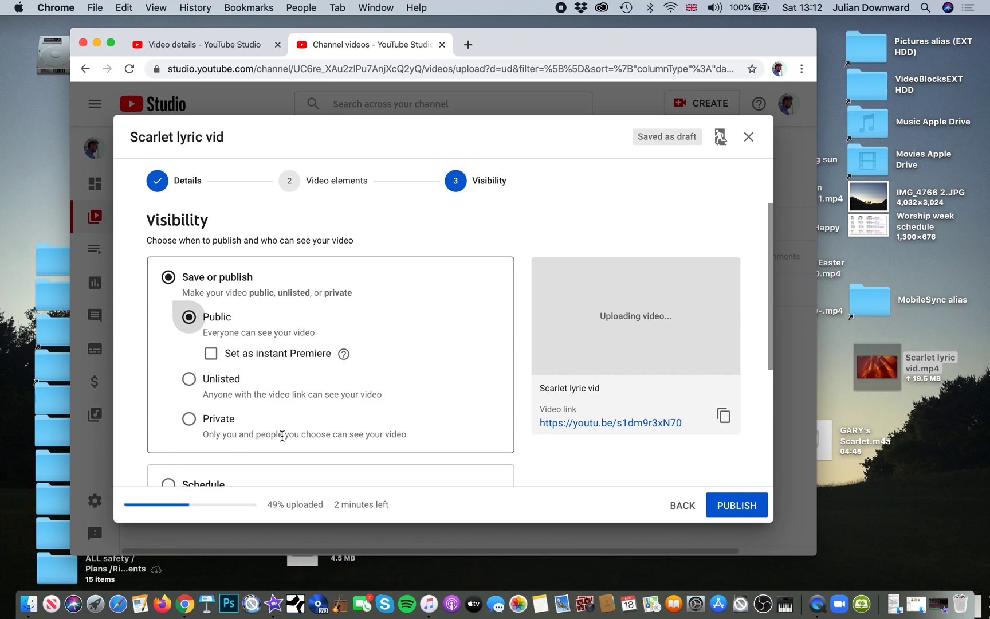
Step: Check the Schedule option's publishing date and time settings, and return the video's visibility to Save or publish with Public
{"action": "scroll", "coordinate": [280, 437], "scroll_direction": "down", "scroll_amount": 5}
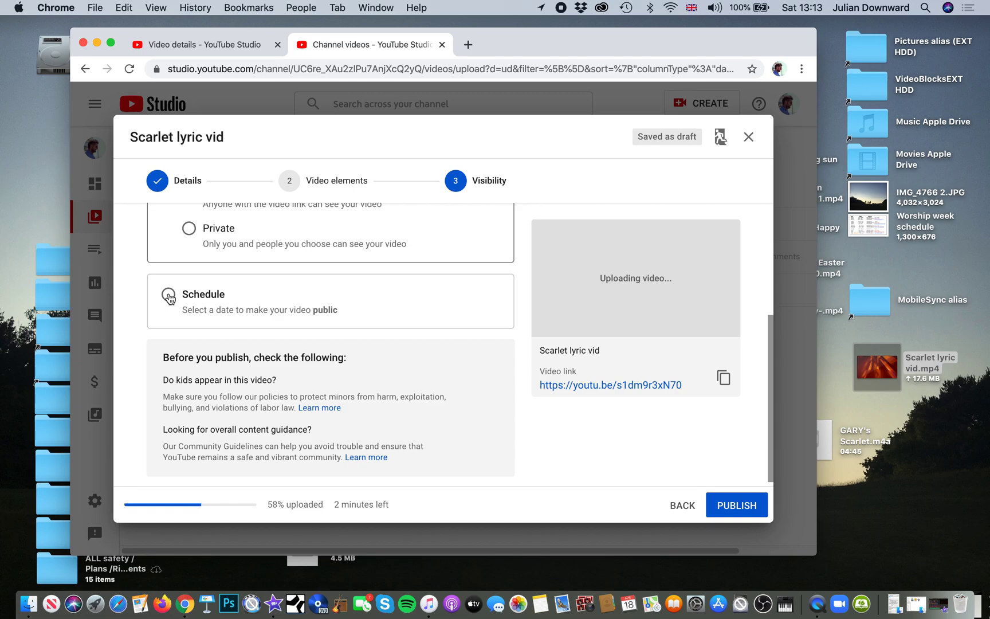
{"action": "left_click", "coordinate": [168, 296]}
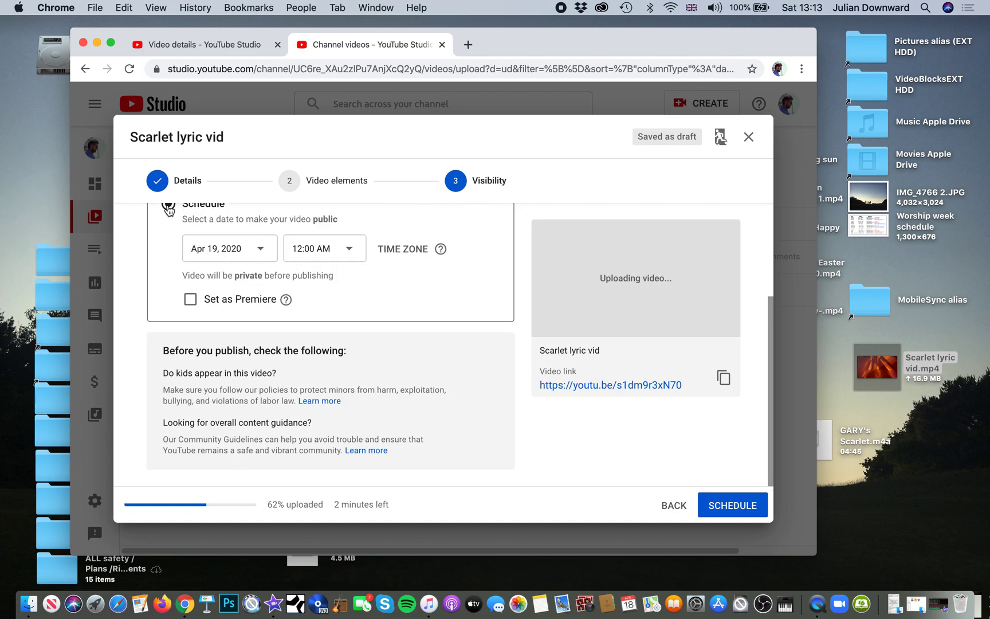
{"action": "scroll", "coordinate": [250, 240], "scroll_direction": "up", "scroll_amount": 5}
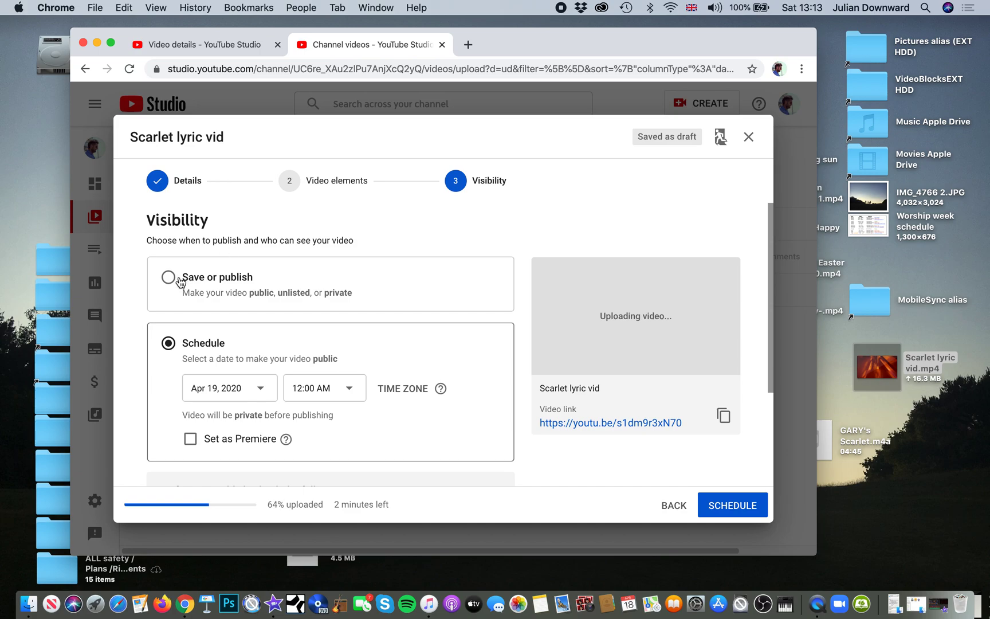
{"action": "left_click", "coordinate": [169, 279]}
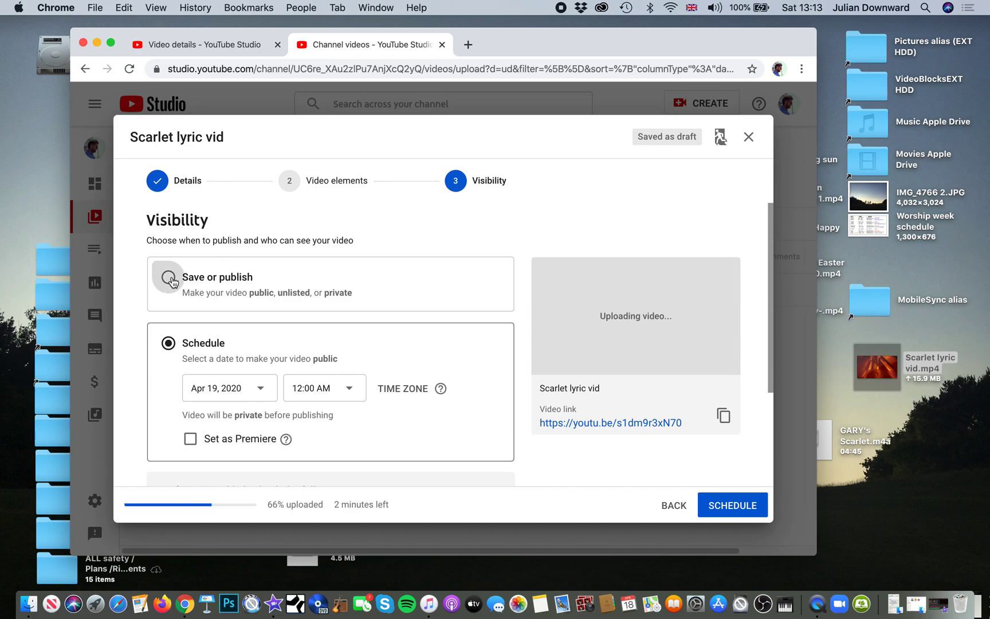
{"action": "scroll", "coordinate": [337, 355], "scroll_direction": "down", "scroll_amount": 4}
{"action": "scroll", "coordinate": [337, 355], "scroll_direction": "up", "scroll_amount": 5}
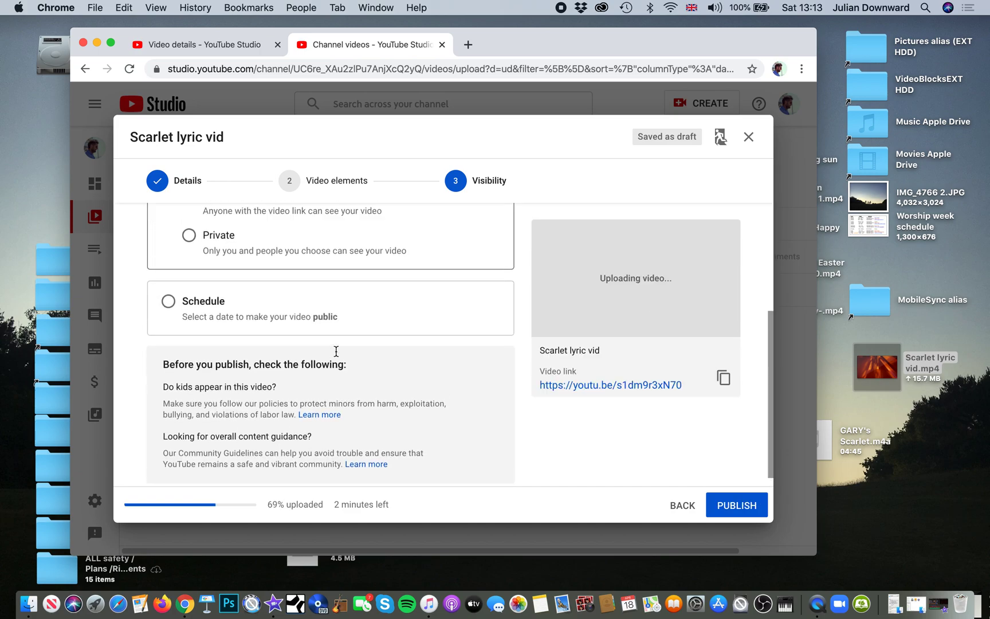
{"action": "scroll", "coordinate": [338, 357], "scroll_direction": "down", "scroll_amount": 1}
{"action": "scroll", "coordinate": [338, 401], "scroll_direction": "up", "scroll_amount": 1}
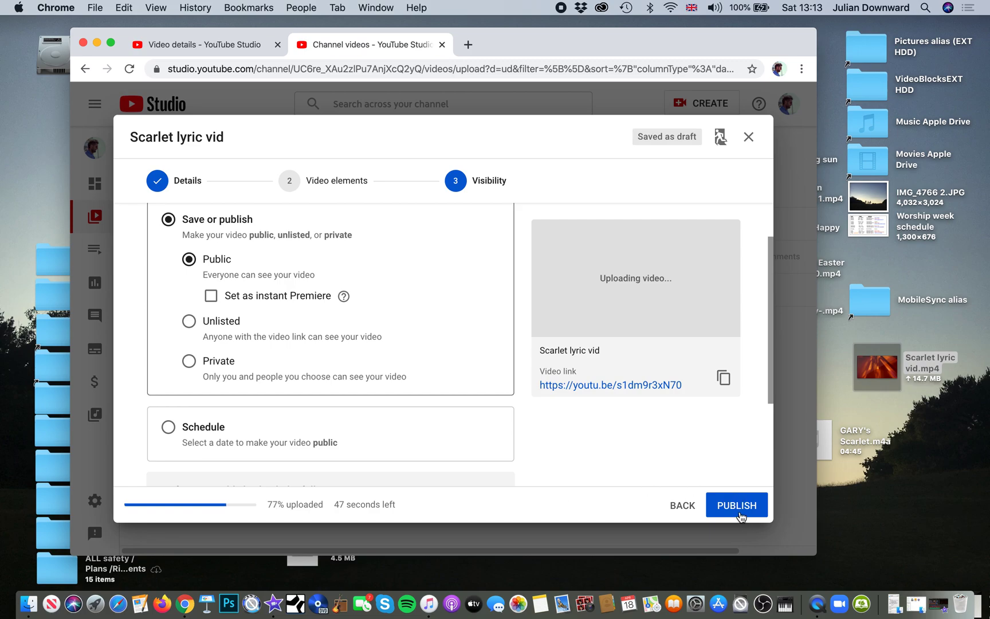
Step: Close the Scarlet lyric vid upload dialog without publishing and close the browser window, leaving the site despite the unfinished upload
{"action": "left_click", "coordinate": [749, 138]}
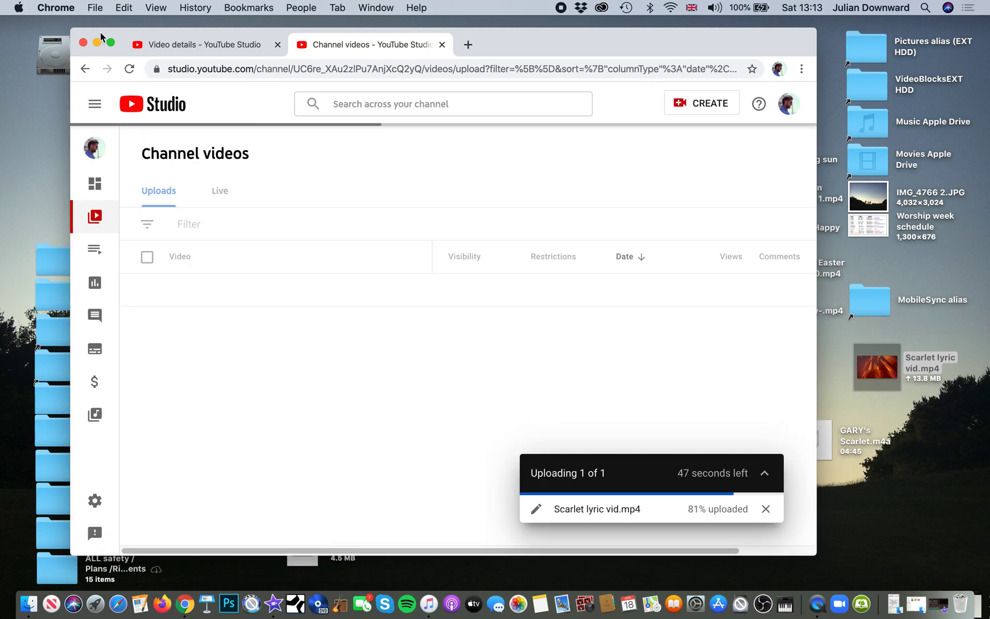
{"action": "left_click", "coordinate": [84, 43]}
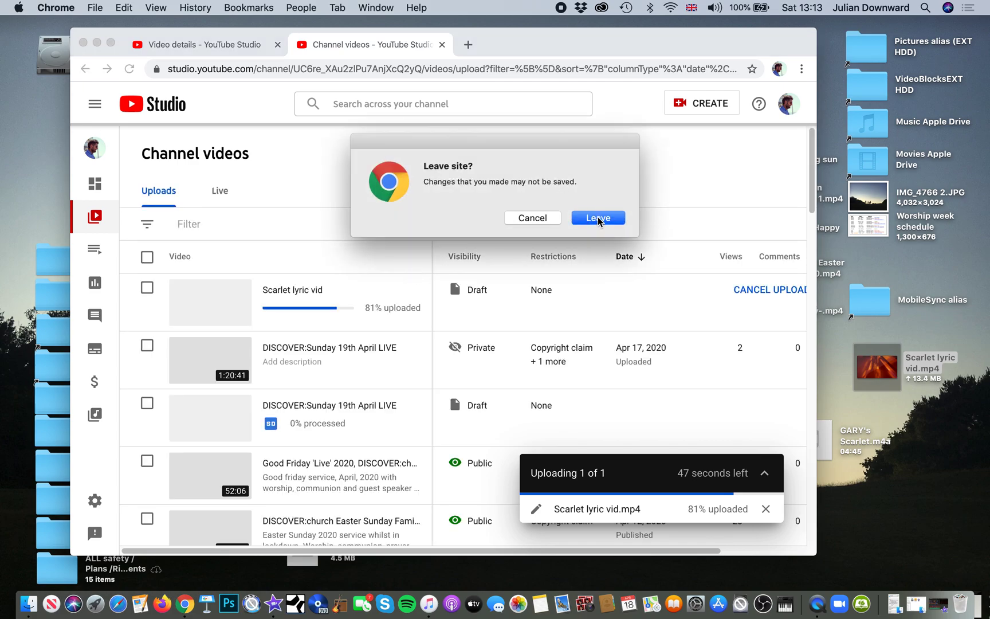
{"action": "left_click", "coordinate": [598, 219]}
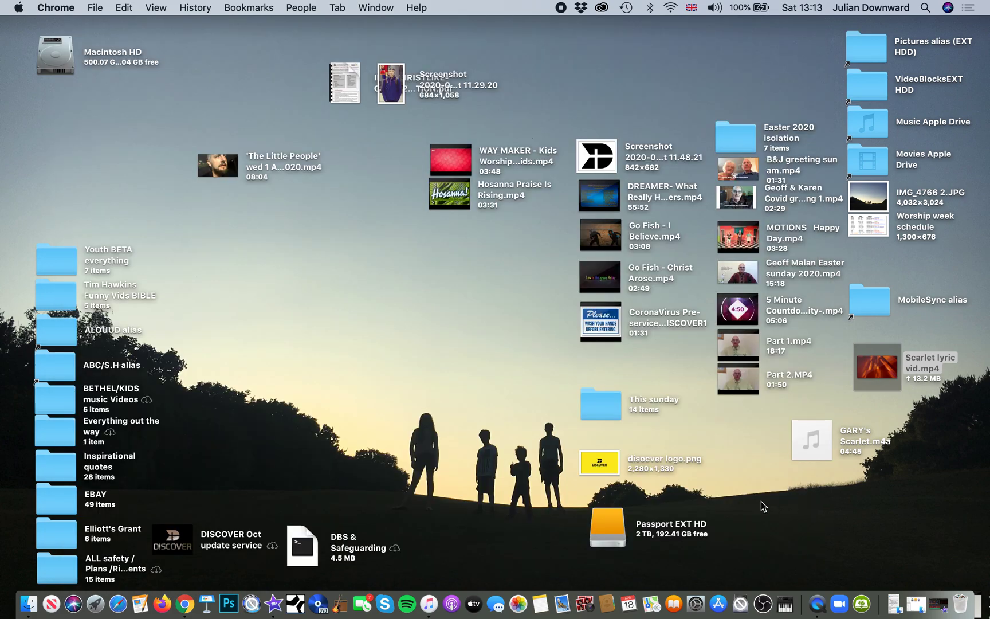
Step: Move the Passport EXT HD drive icon slightly up on the desktop, closer beneath the logo image, and deselect it
{"action": "left_click_drag", "start_coordinate": [610, 535], "coordinate": [600, 517]}
{"action": "left_click", "coordinate": [707, 514]}
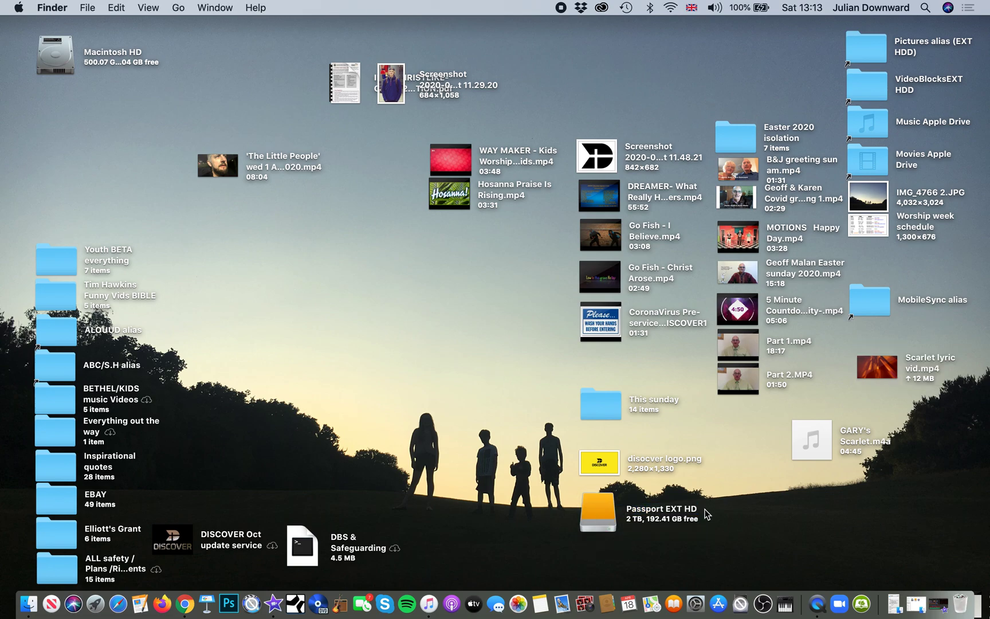